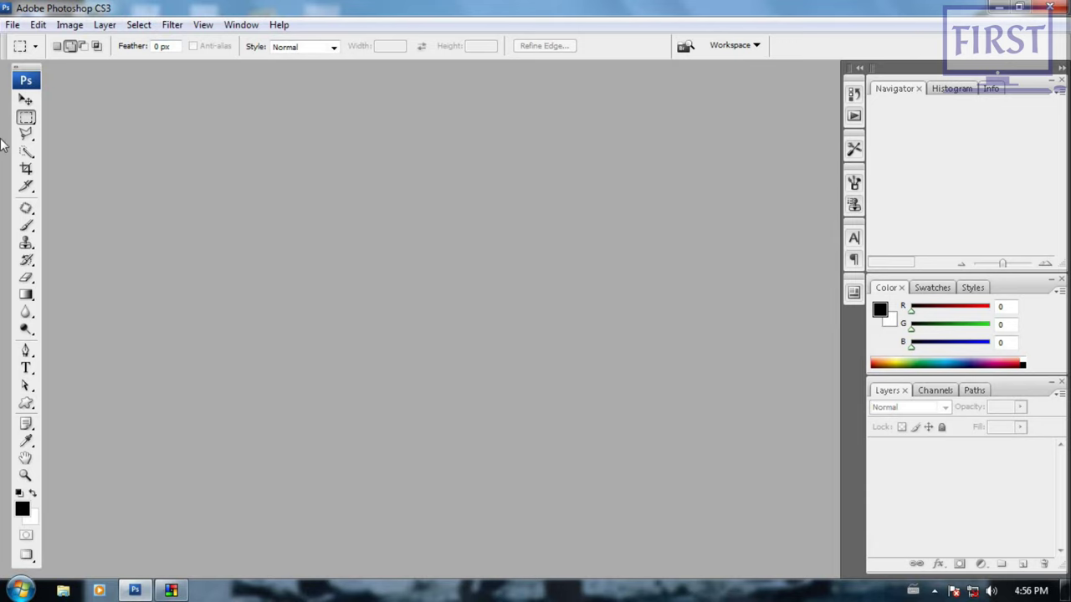
Step: Try the Move and Rectangular Marquee tools, then dock the toolbox against the left edge
click(26, 100)
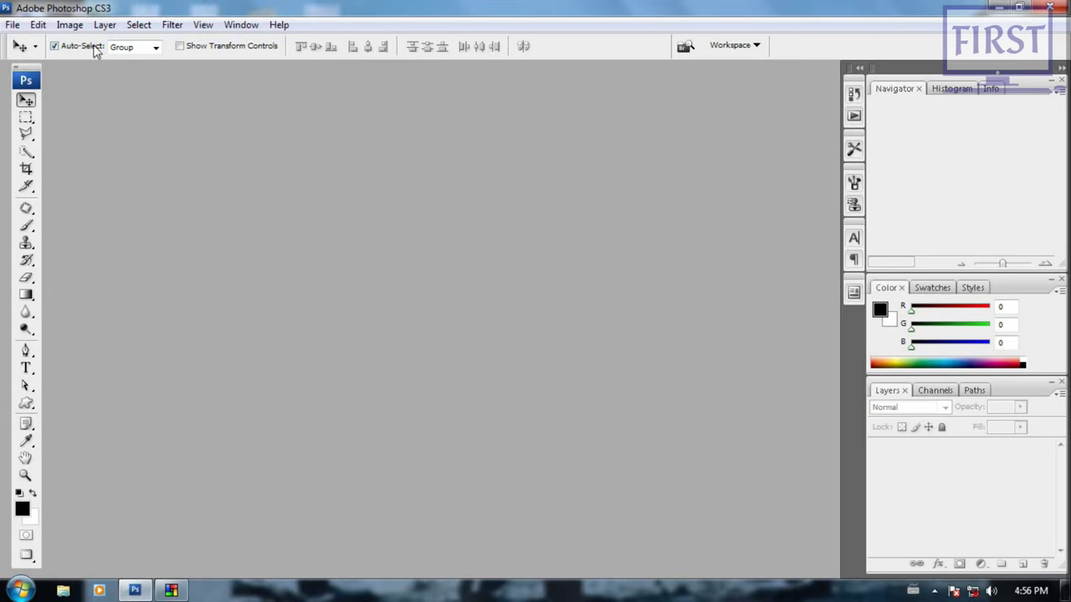
click(26, 117)
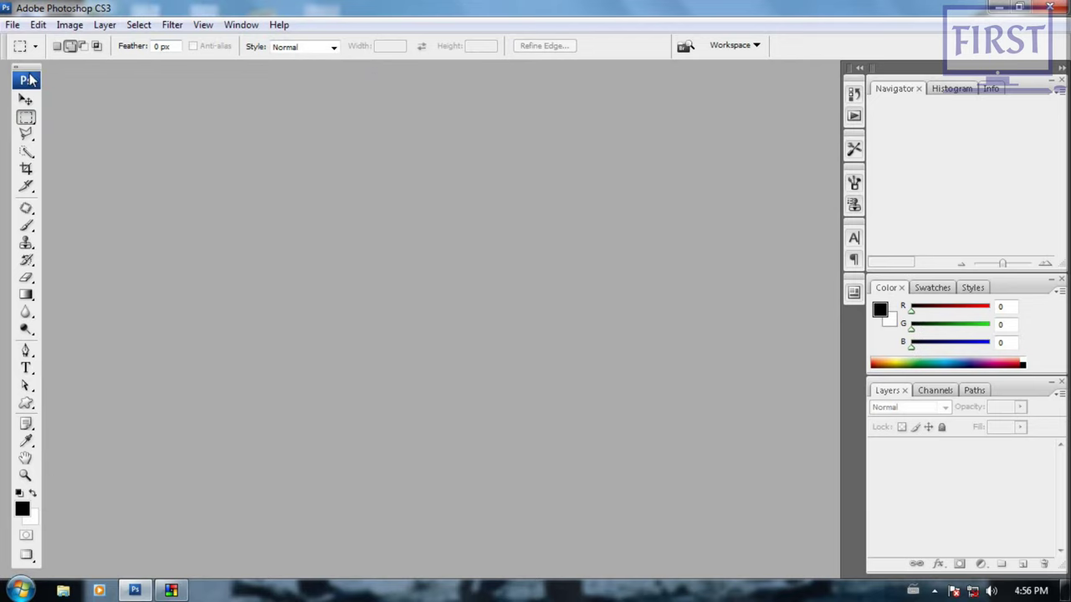
mouse_move(33, 67)
mouse_down()
mouse_move(473, 110)
mouse_move(10, 67)
mouse_up()
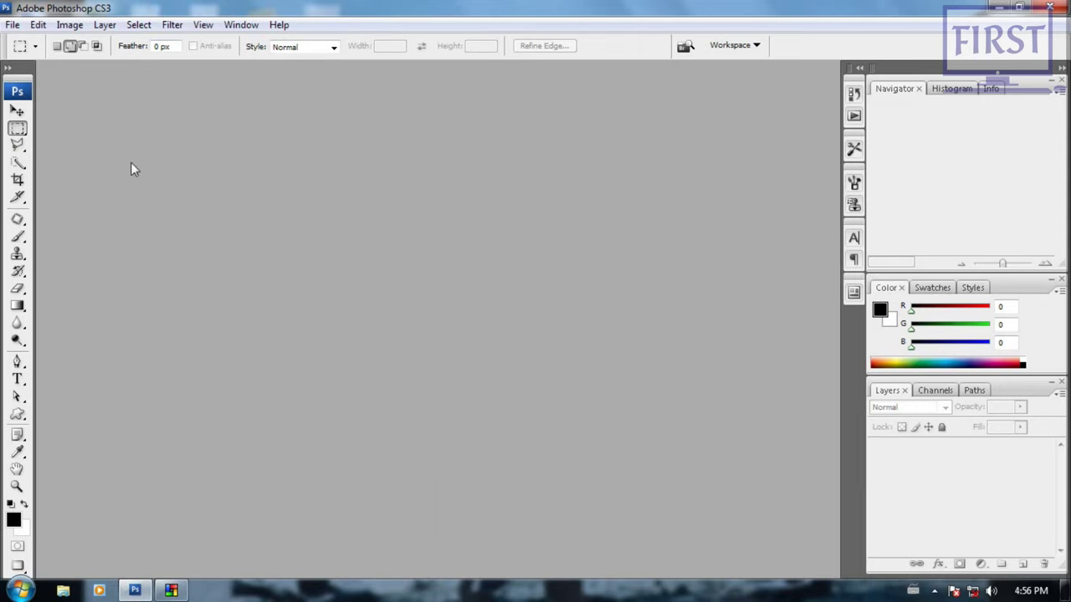
Step: Choose the Polygonal Lasso Tool from the lasso flyout and toggle the toolbox column layout
click(18, 147)
click(221, 216)
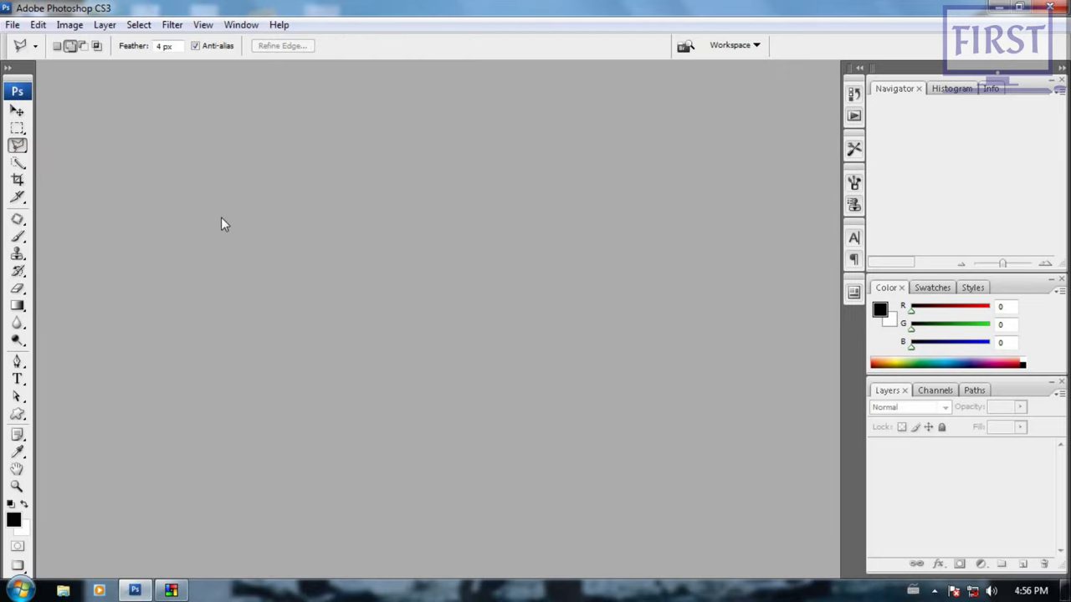
click(17, 149)
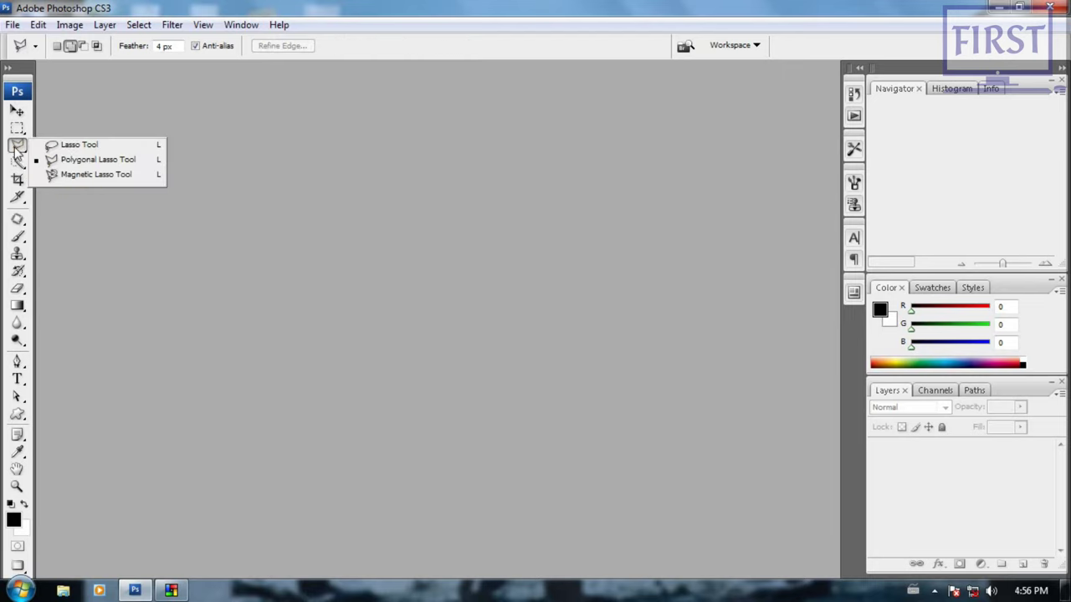
click(78, 162)
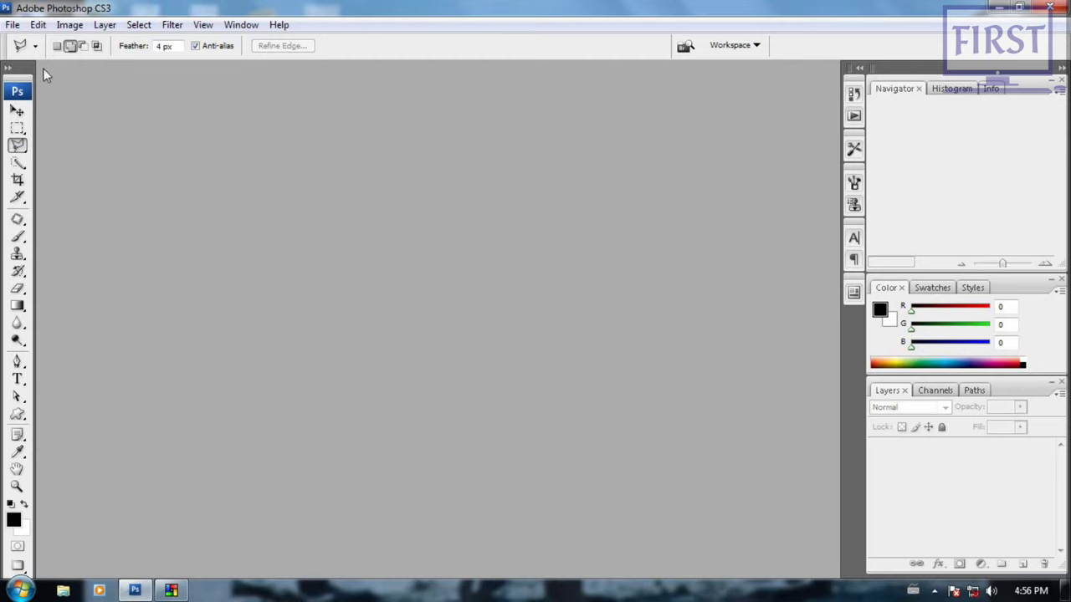
click(6, 70)
Step: Hide and re-show the Layers panel from the Window menu, restoring then re-maximizing Photoshop
click(241, 25)
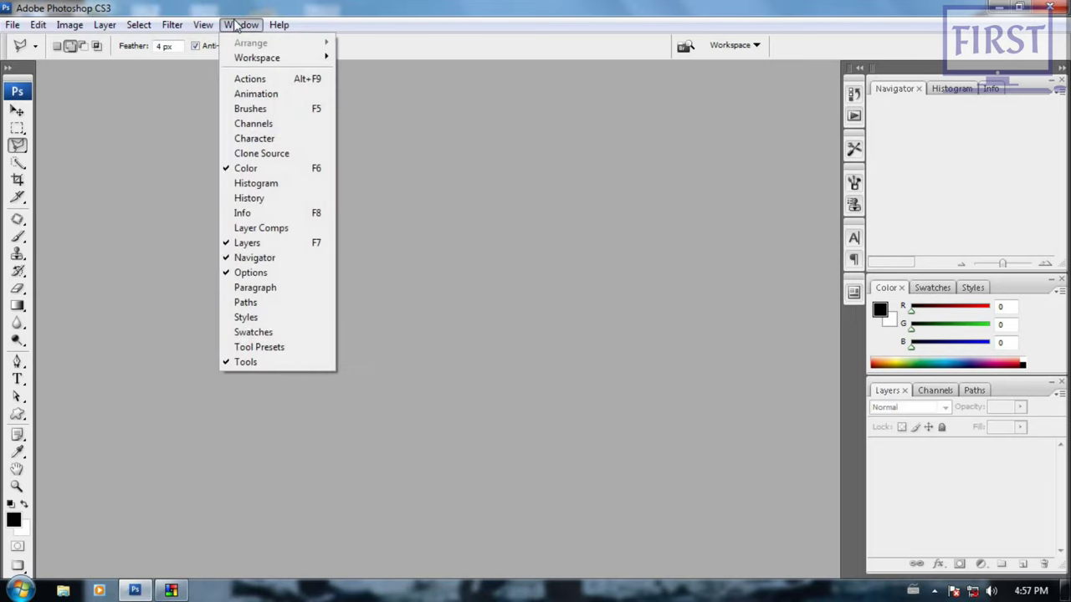
click(257, 244)
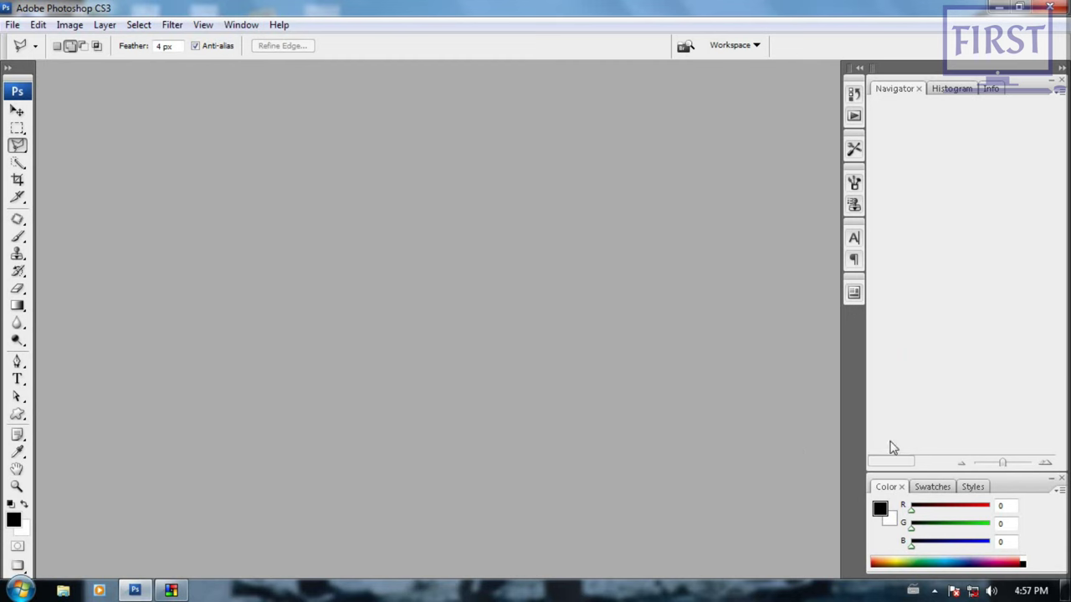
double_click(227, 10)
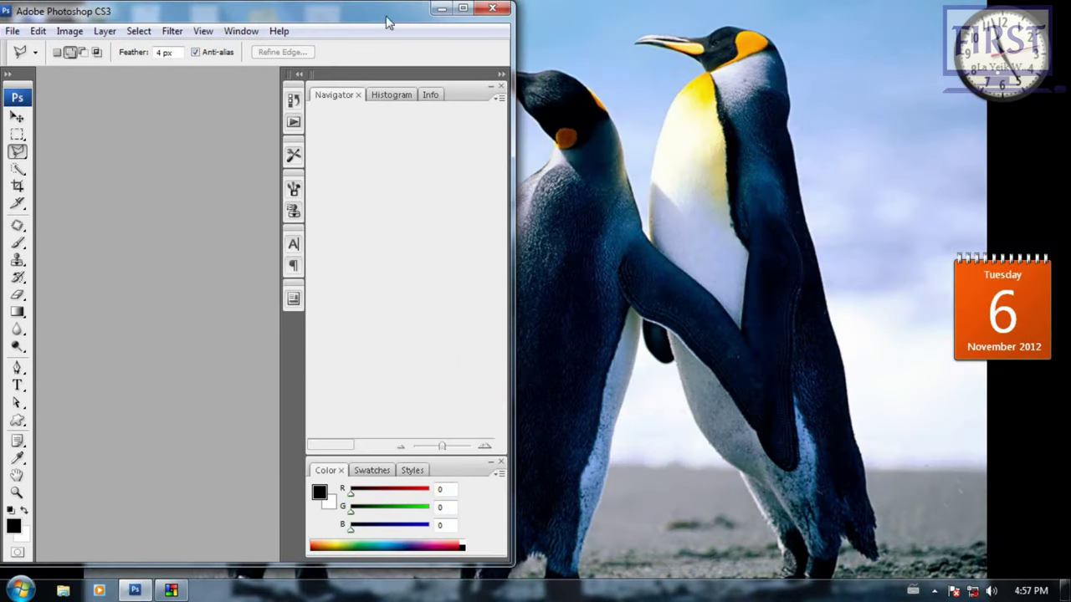
click(465, 9)
click(241, 24)
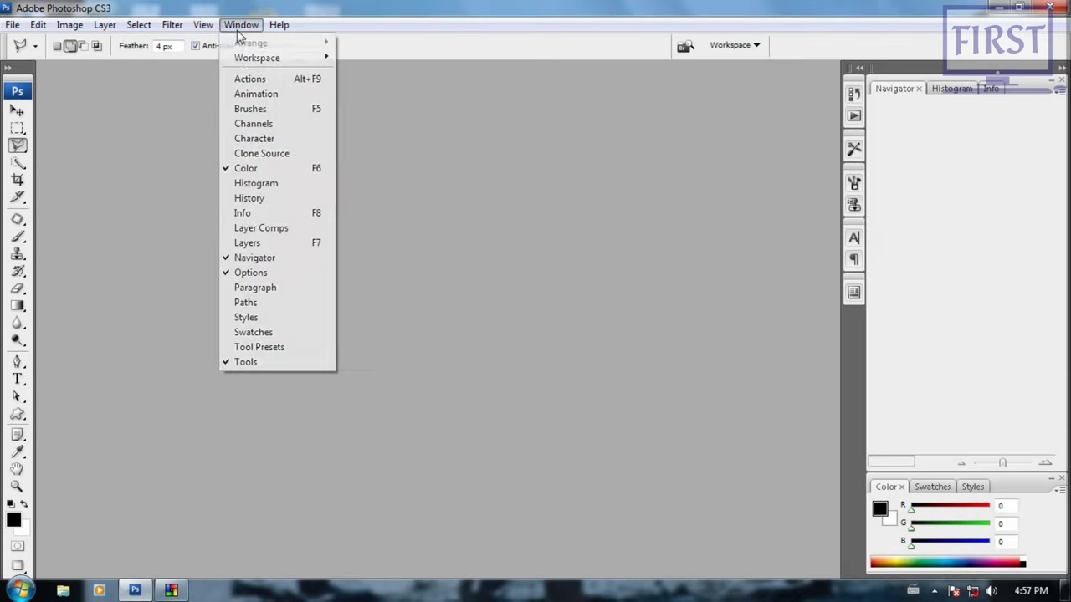
click(325, 243)
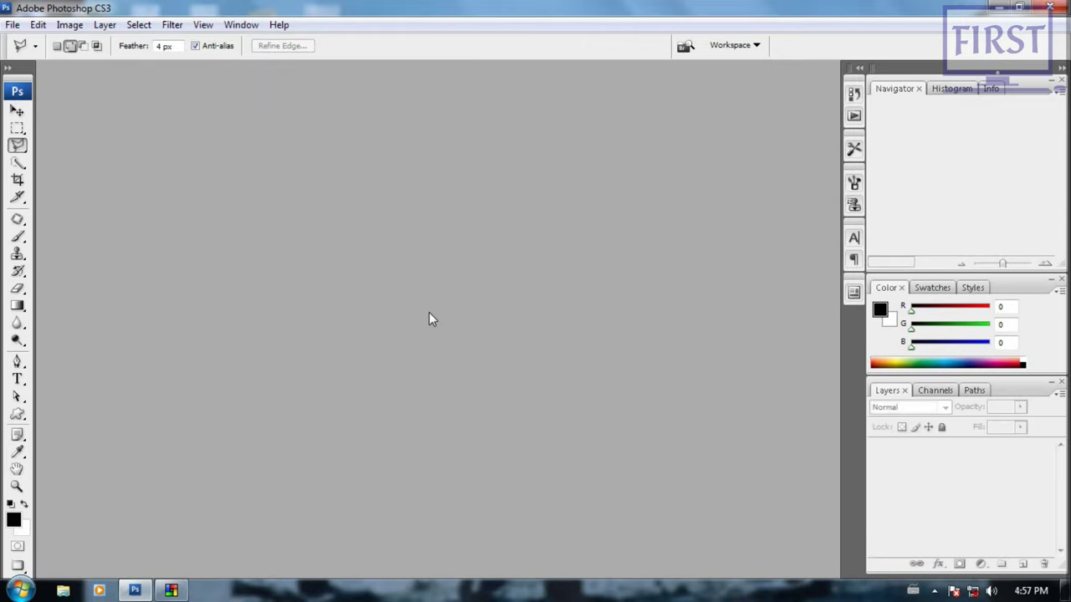
Step: Close the Navigator and Color panel groups, then collapse and re-expand the Layers panel
click(1061, 80)
click(1061, 80)
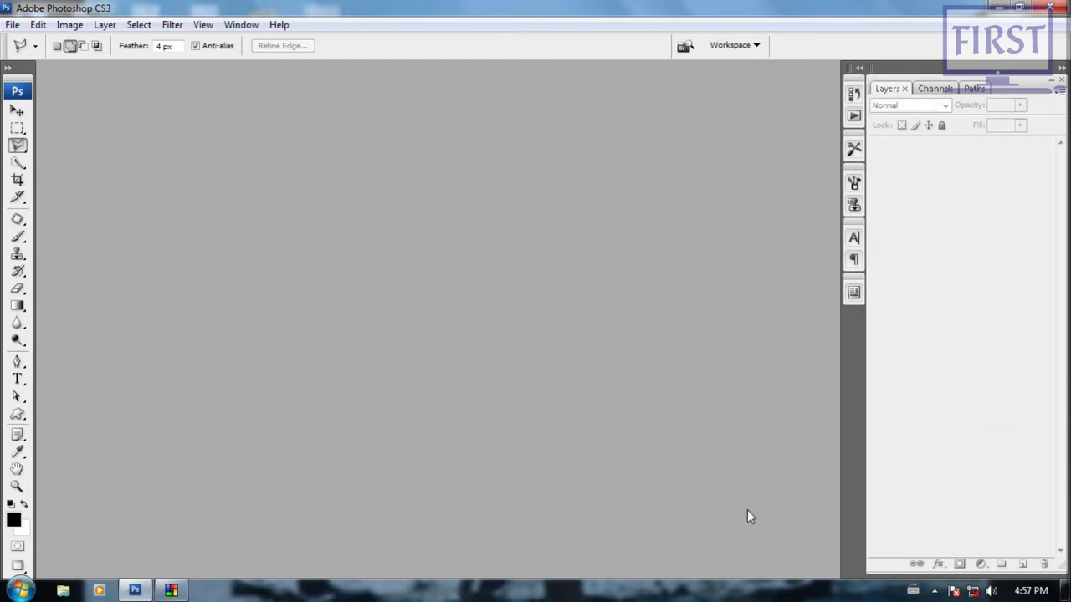
double_click(889, 88)
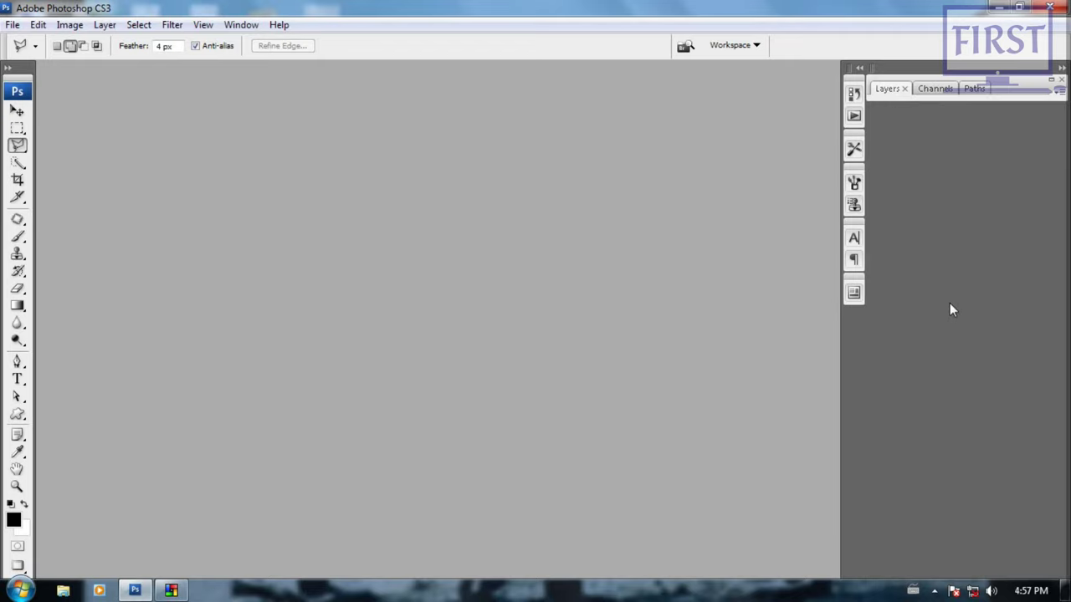
click(886, 90)
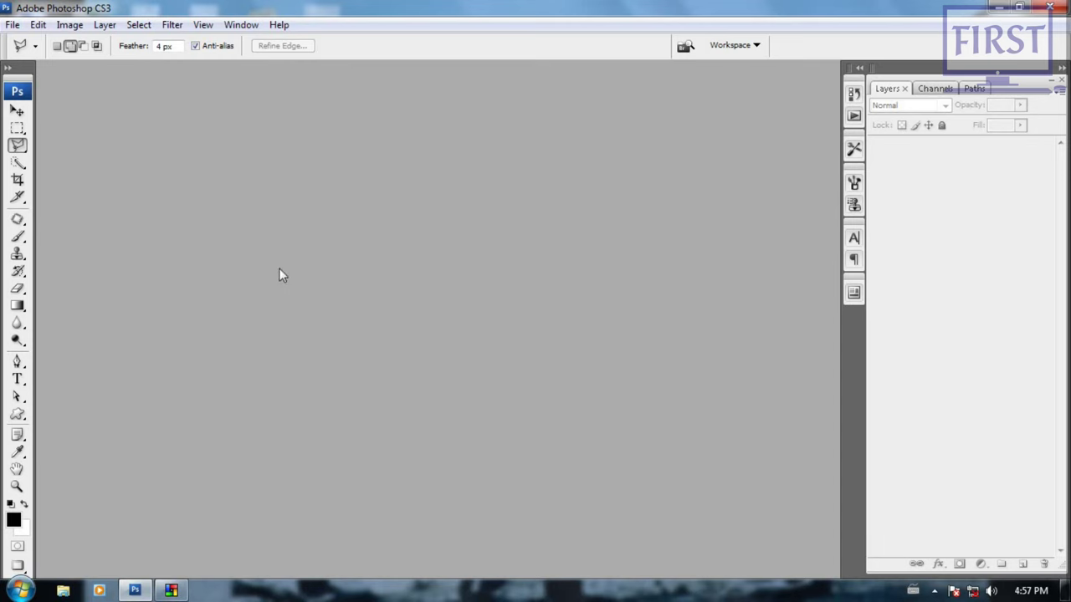
click(13, 24)
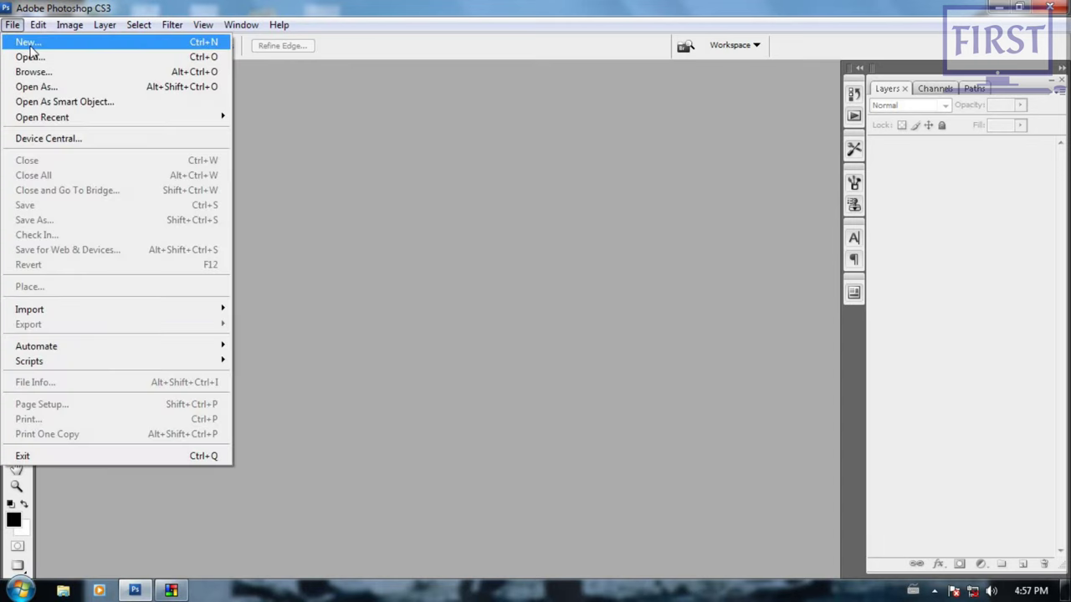
Step: Open the New document dialog twice, once by menu and once with Ctrl+N, cancelling each time
click(203, 49)
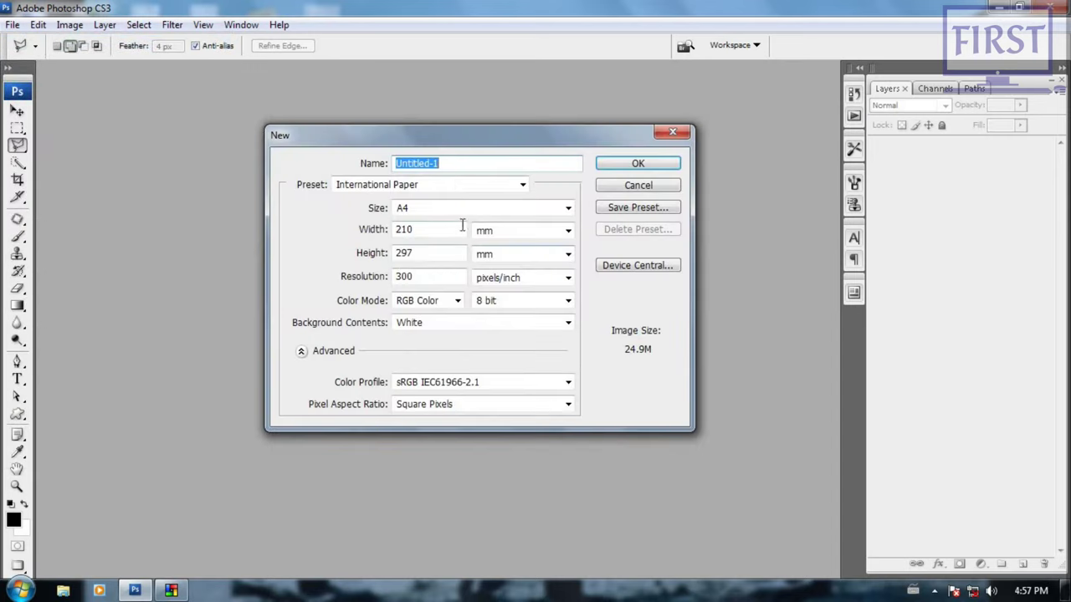
drag(495, 134, 469, 155)
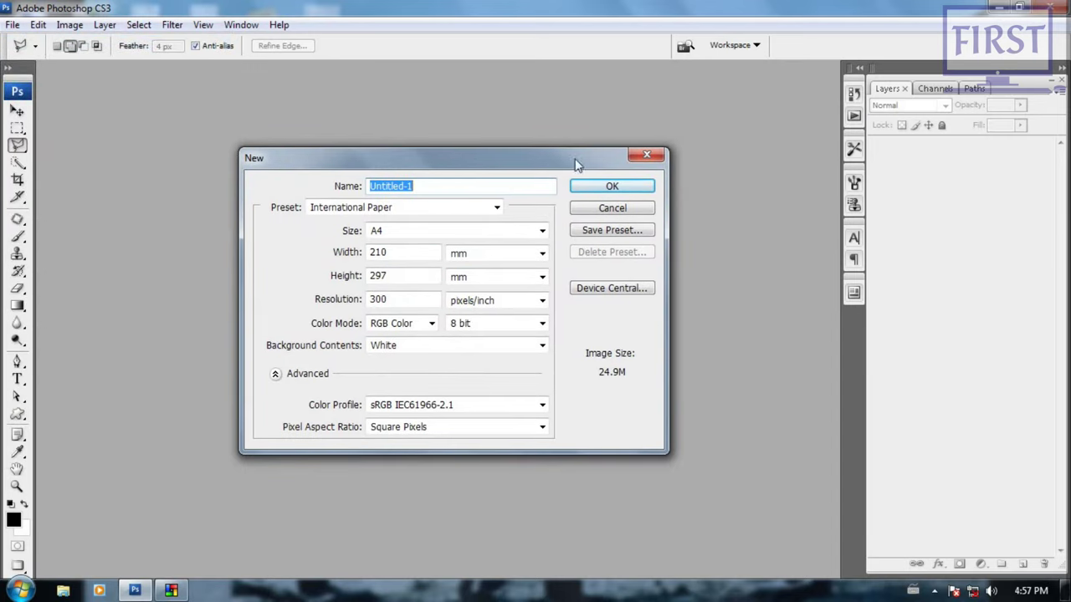
click(646, 150)
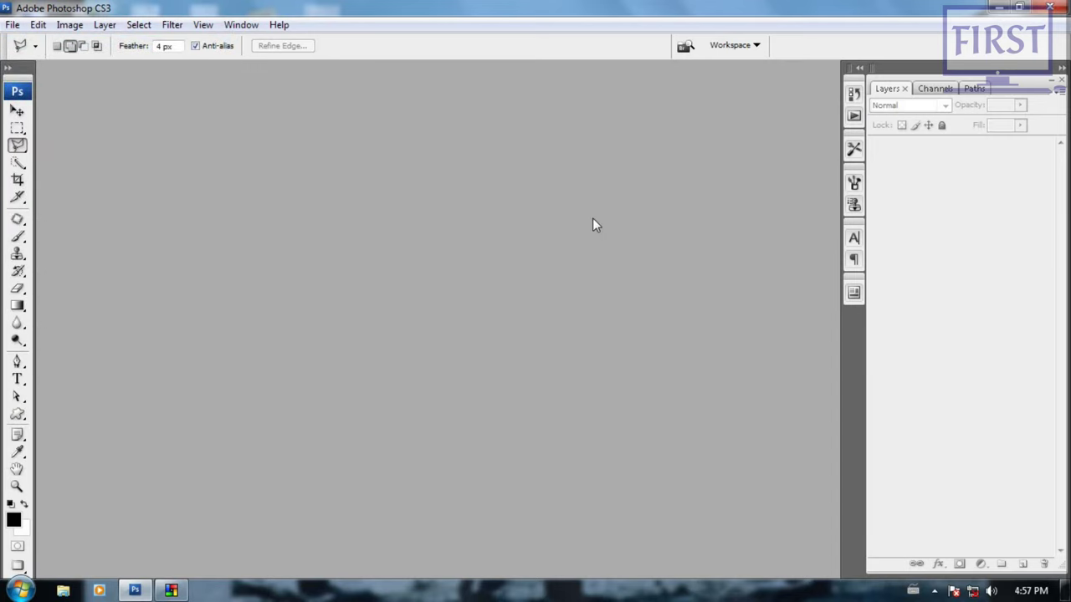
key(ctrl+n)
drag(514, 168, 514, 155)
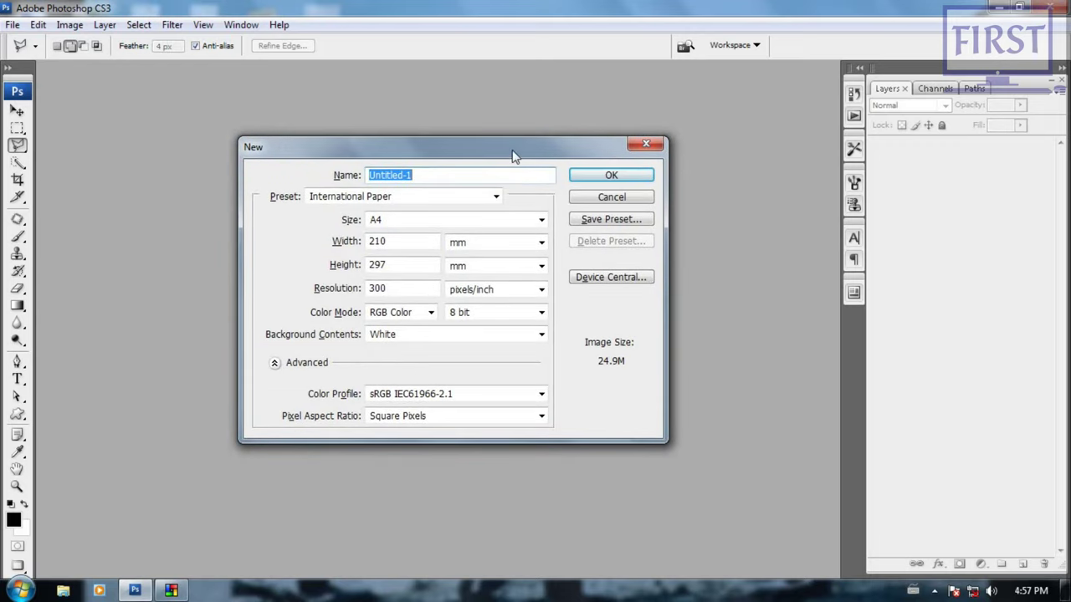
click(642, 148)
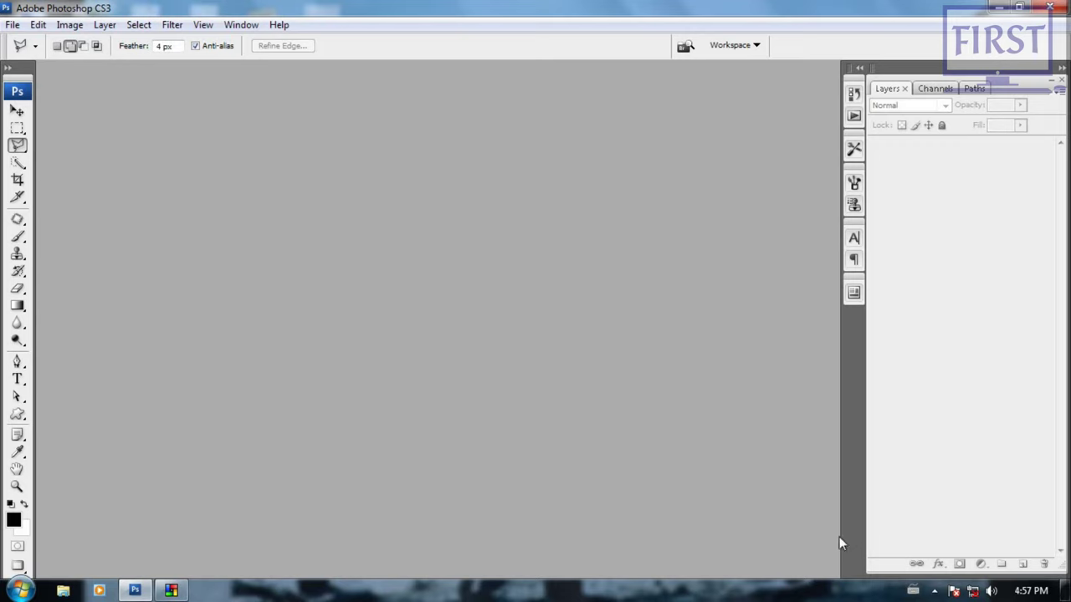
Step: Switch the keyboard input language to US and bring up the New dialog with Ctrl+N
click(915, 592)
click(914, 546)
click(914, 592)
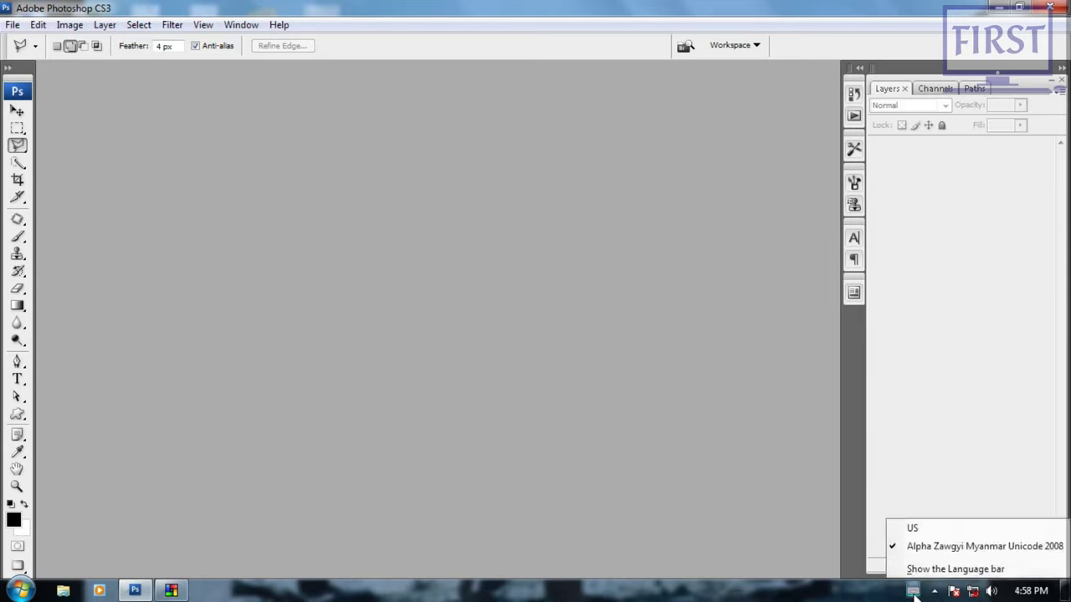
click(919, 529)
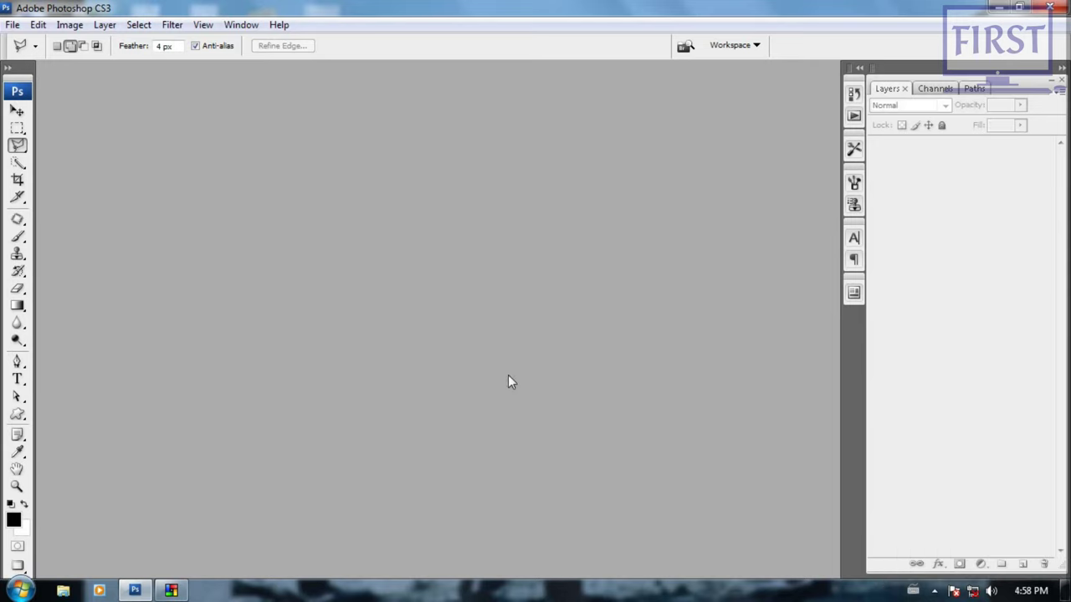
key(ctrl+n)
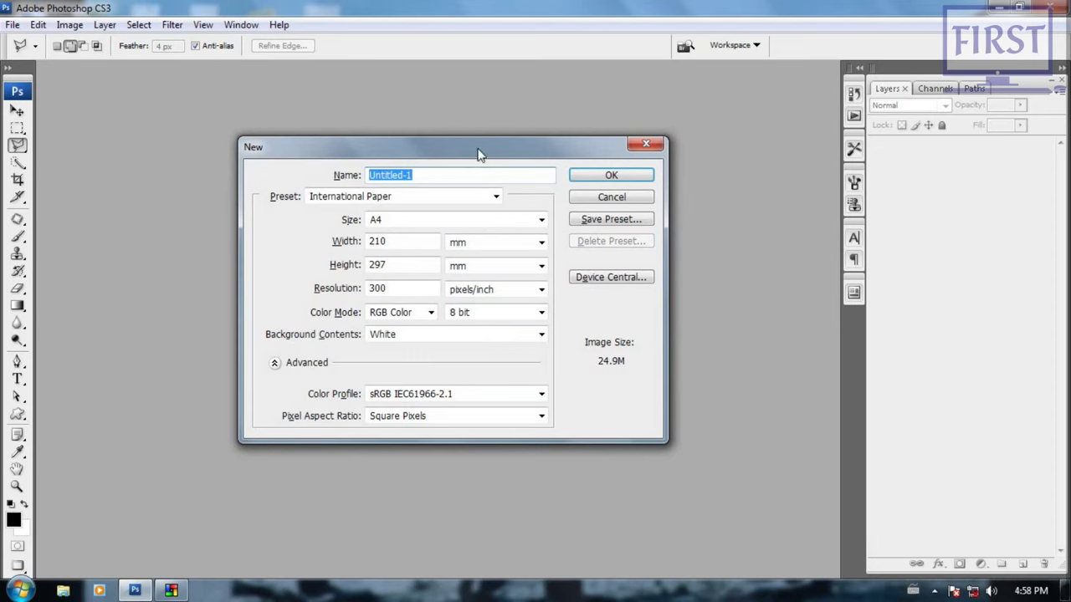
Step: Reopen the New dialog and name the document 'sample'
drag(482, 151, 467, 139)
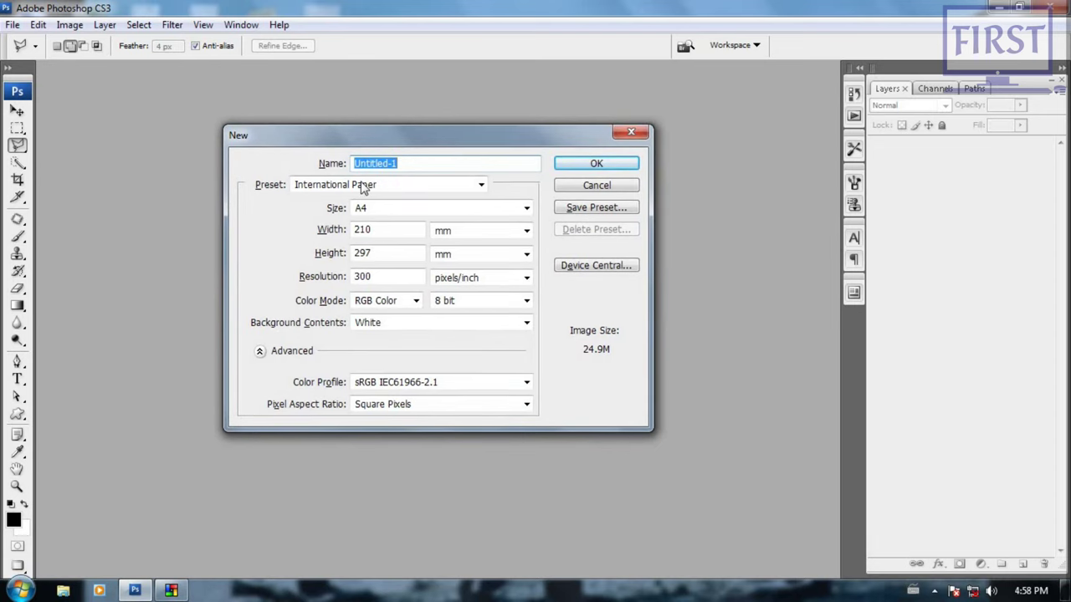
click(631, 132)
click(12, 24)
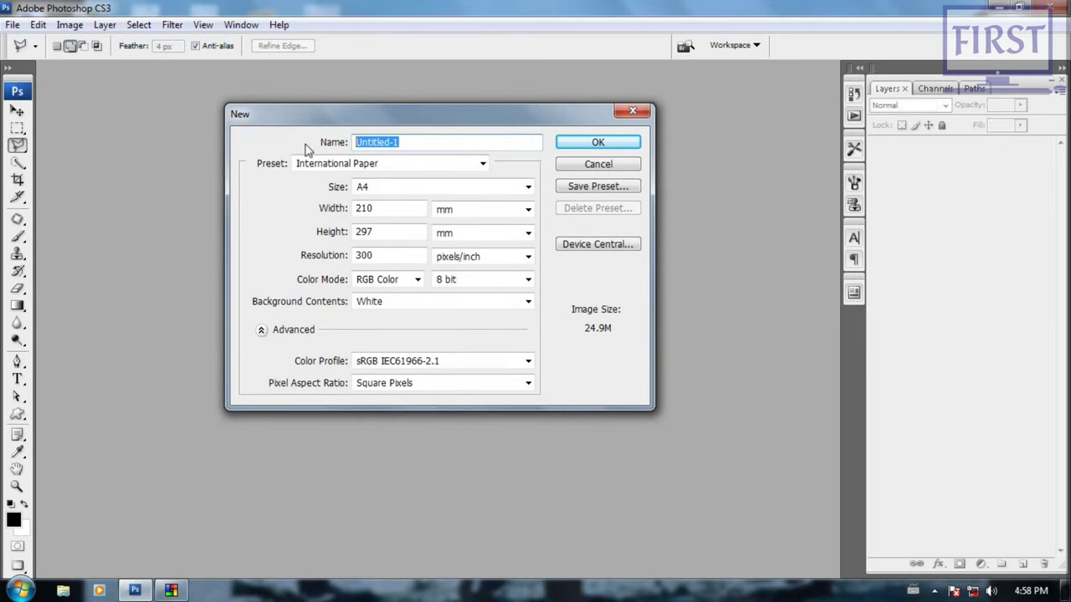
drag(401, 121, 381, 126)
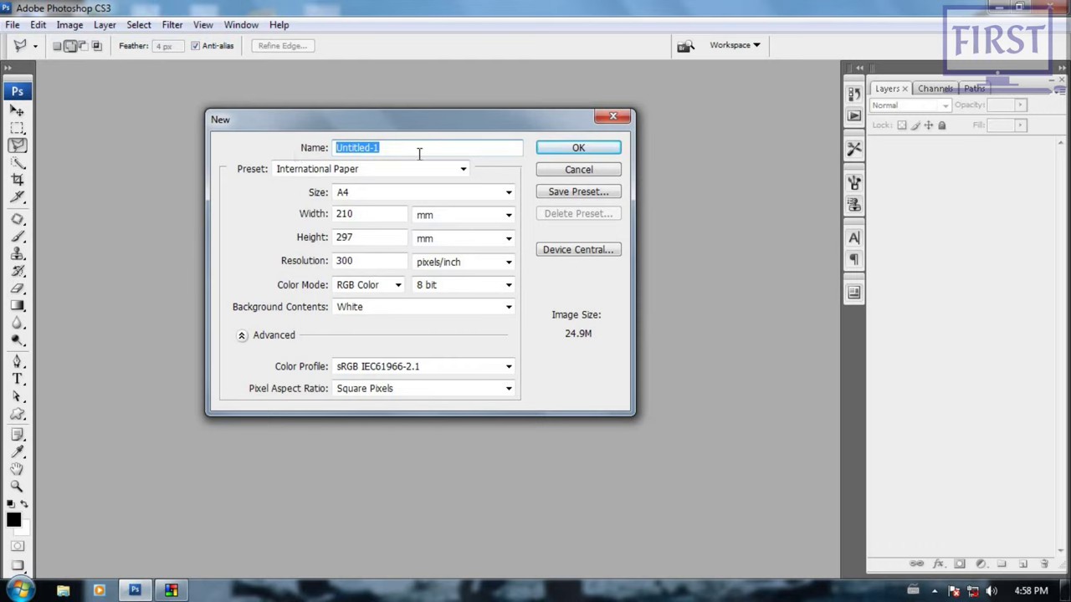
text(a)
key(ctrl+a)
text(samp)
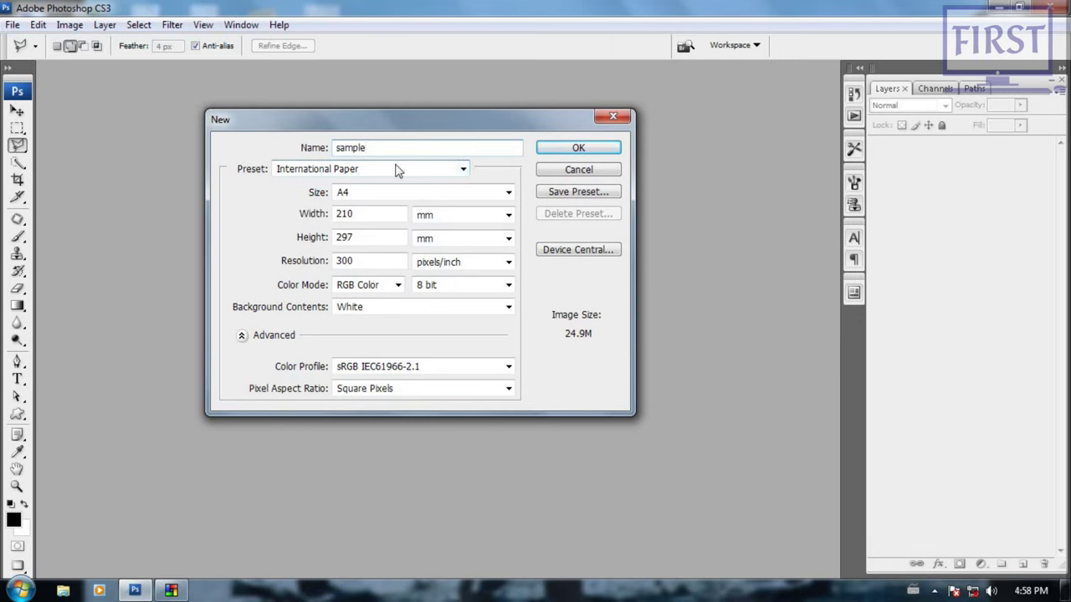
Step: Set the preset to Photo with size Landscape, 4 x 6
click(464, 170)
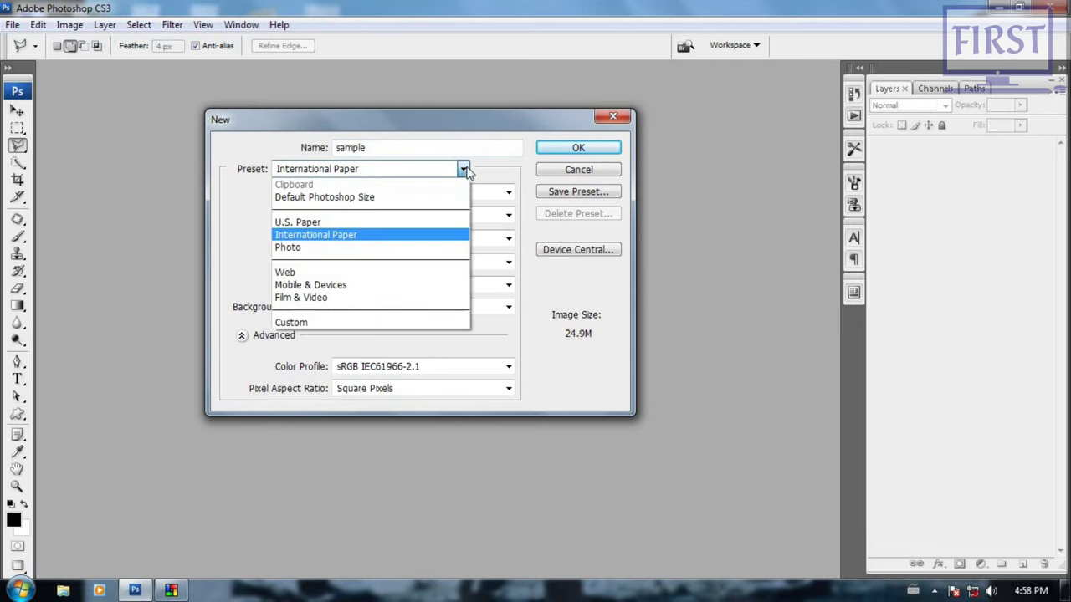
click(347, 235)
click(509, 193)
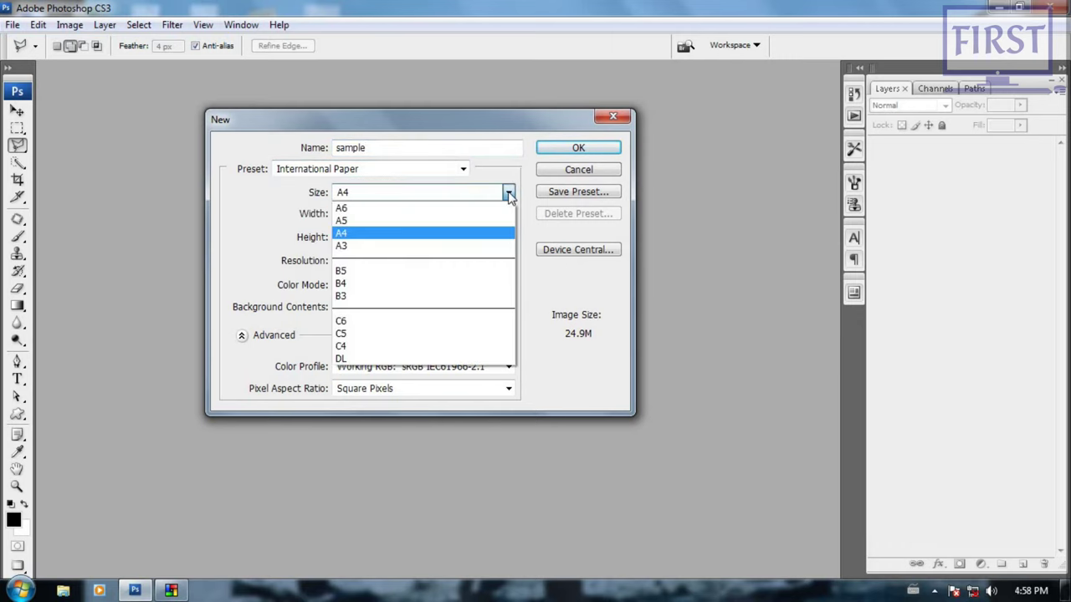
click(510, 194)
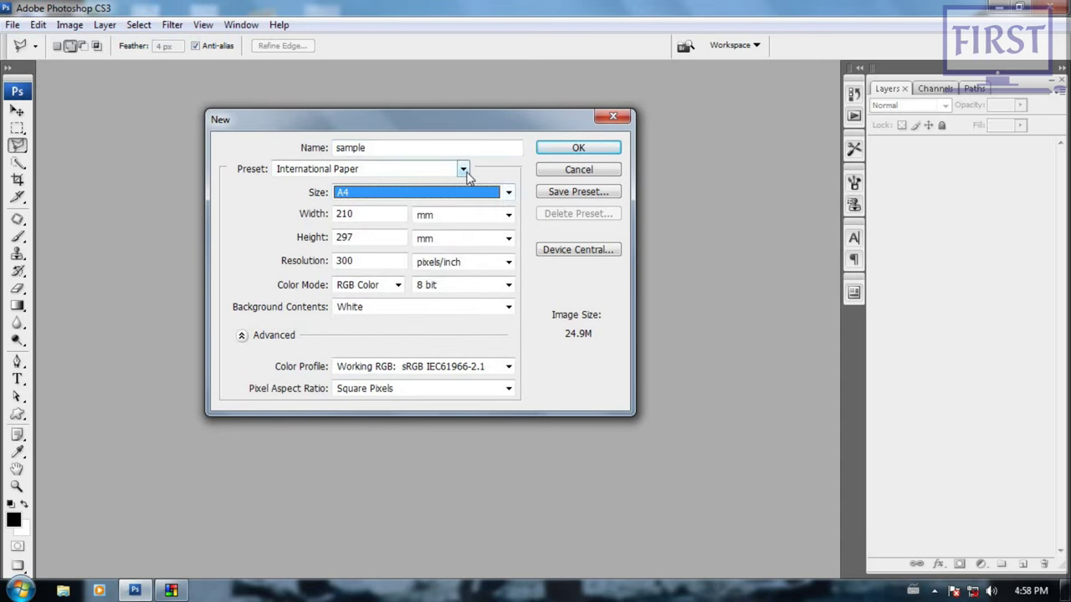
click(464, 171)
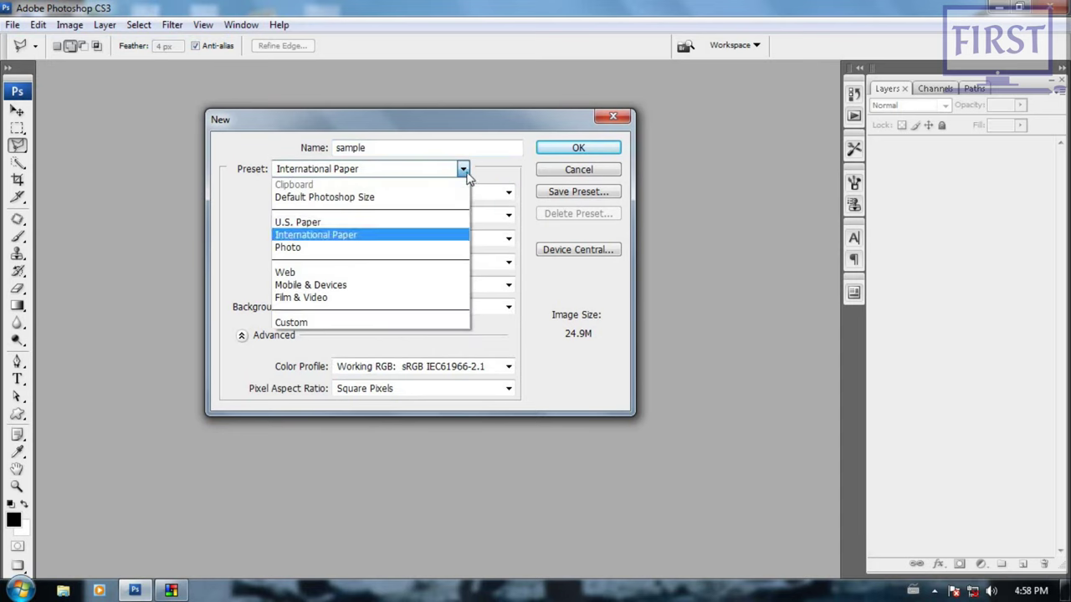
click(369, 250)
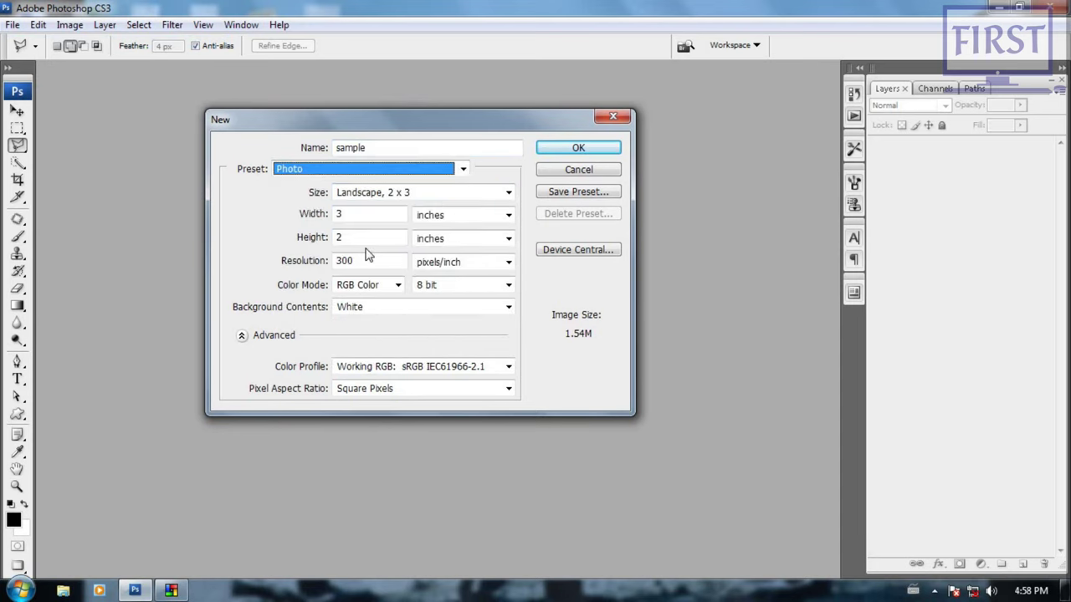
click(508, 195)
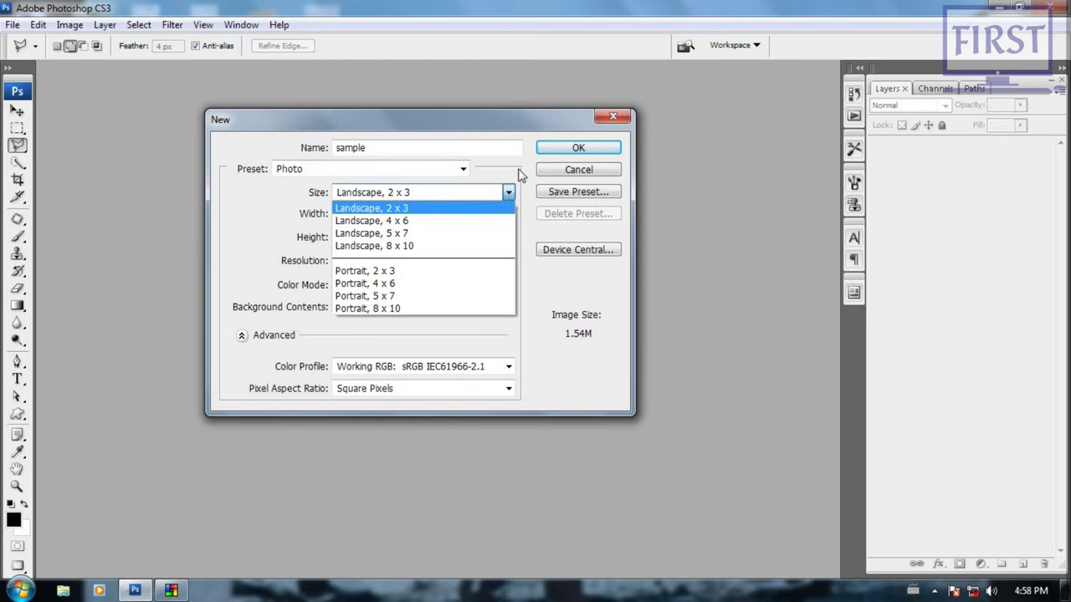
click(508, 193)
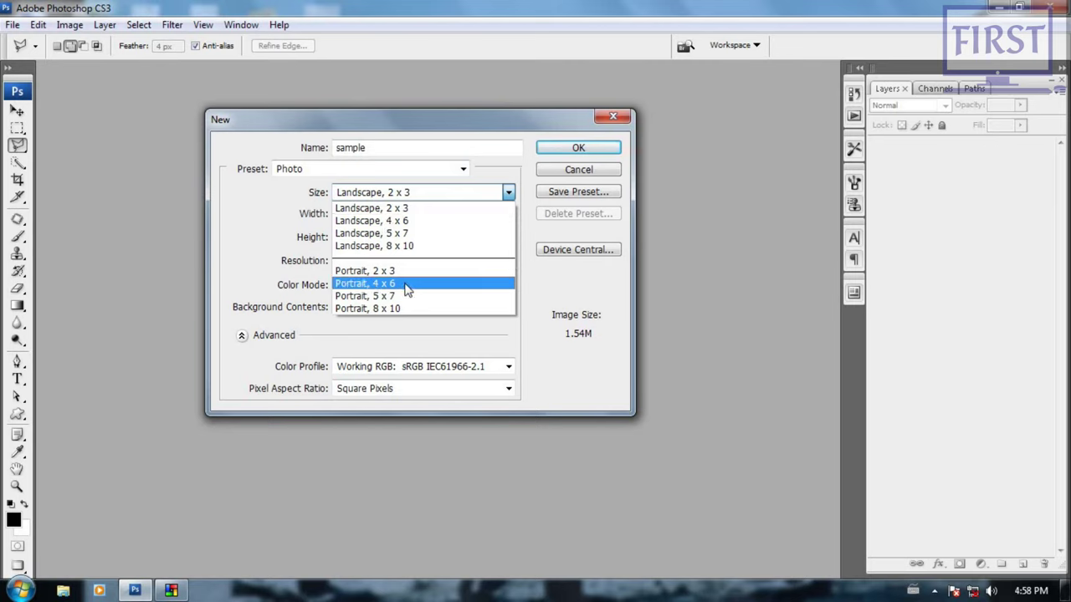
click(393, 220)
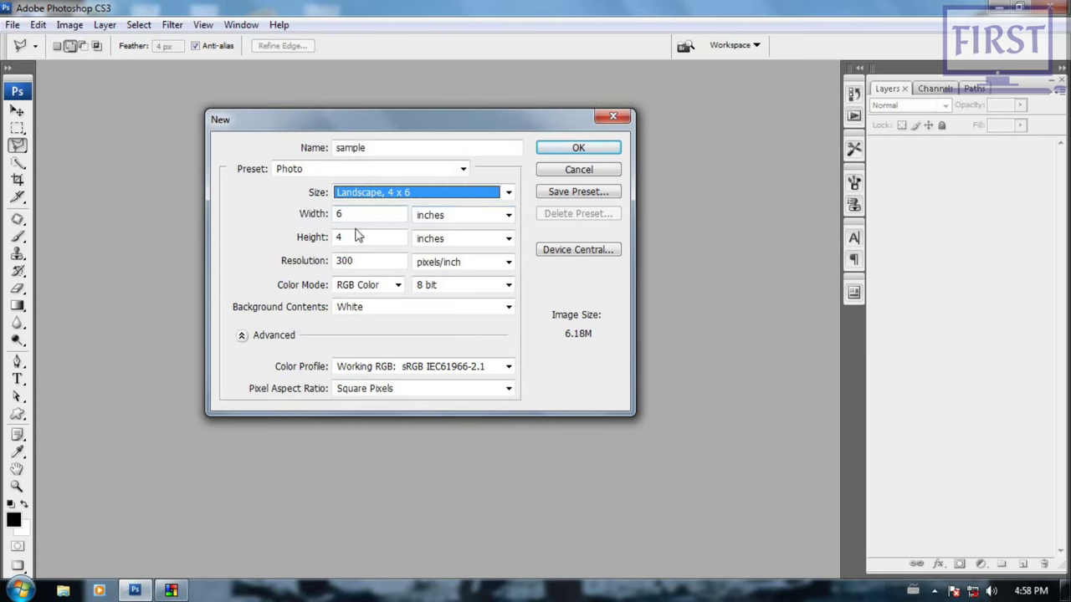
Step: Keep inches as the width unit and select the 300 resolution value
key(Tab)
key(Tab)
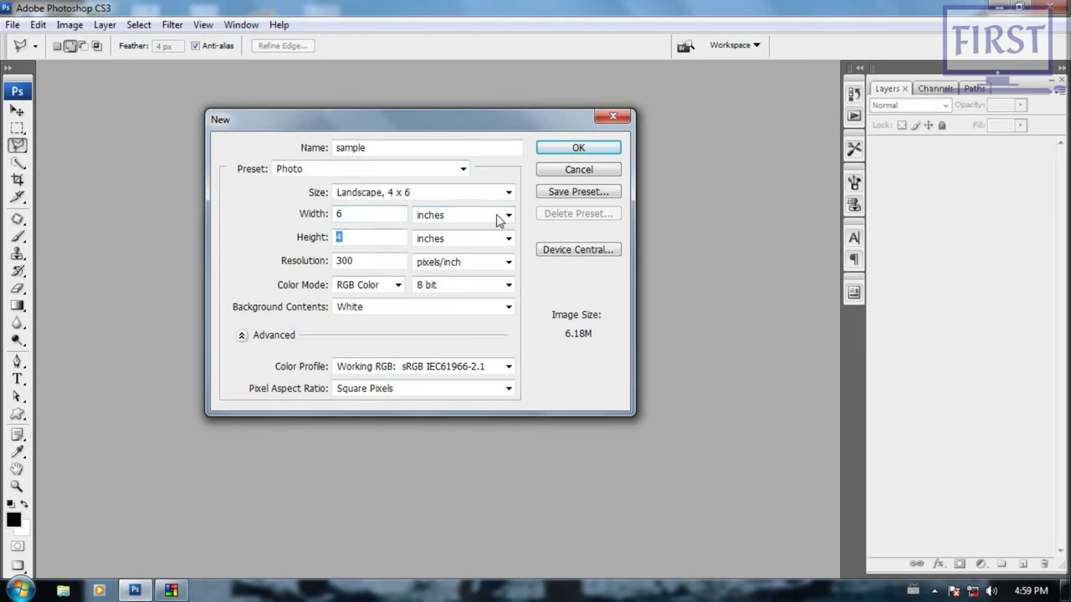
click(508, 215)
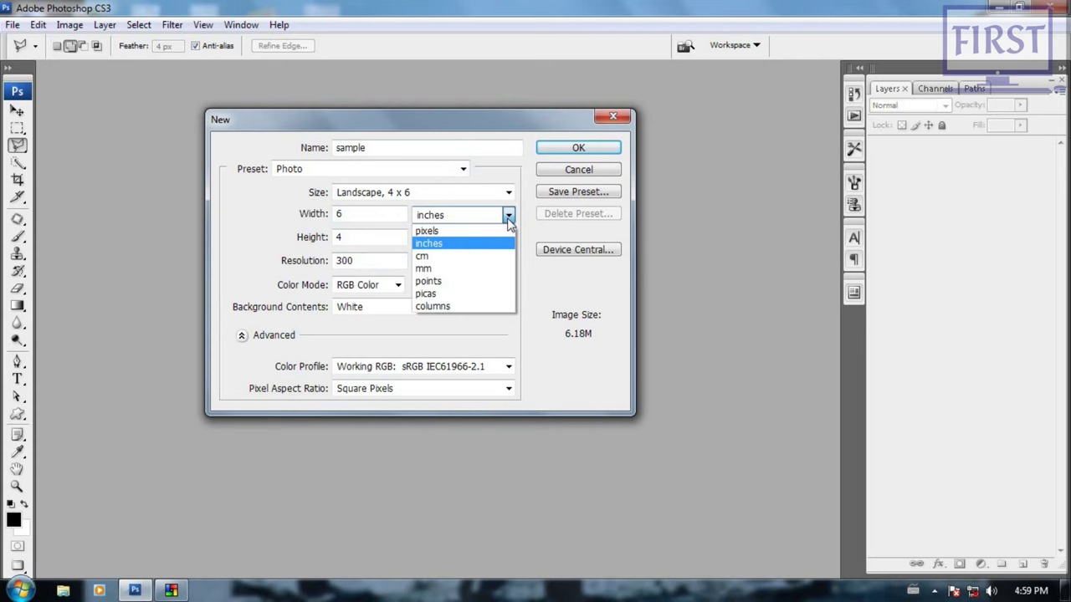
click(508, 216)
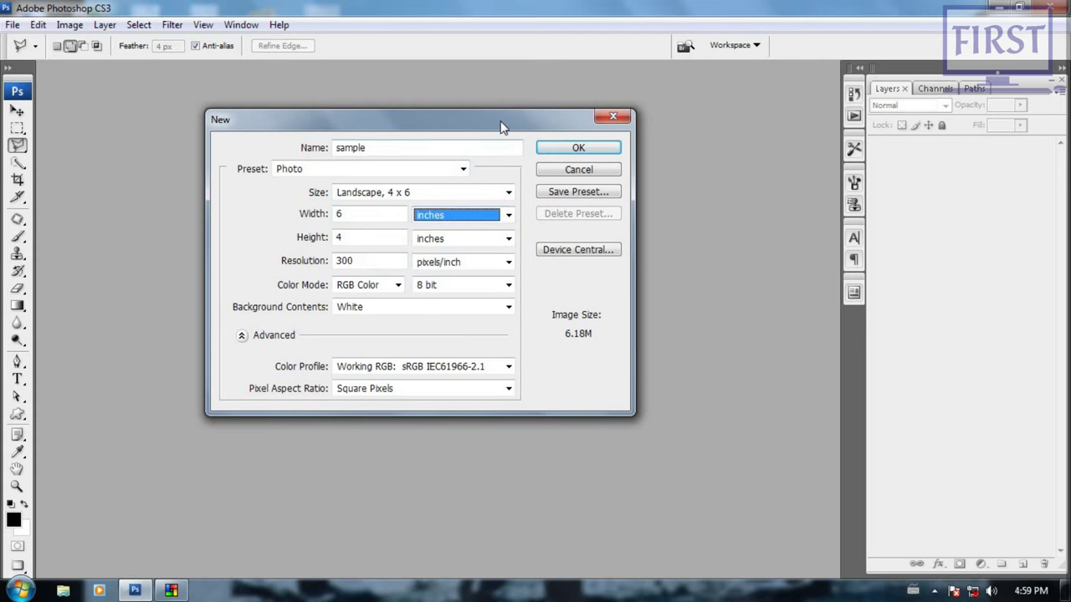
drag(502, 124, 507, 120)
drag(373, 257, 316, 263)
click(368, 259)
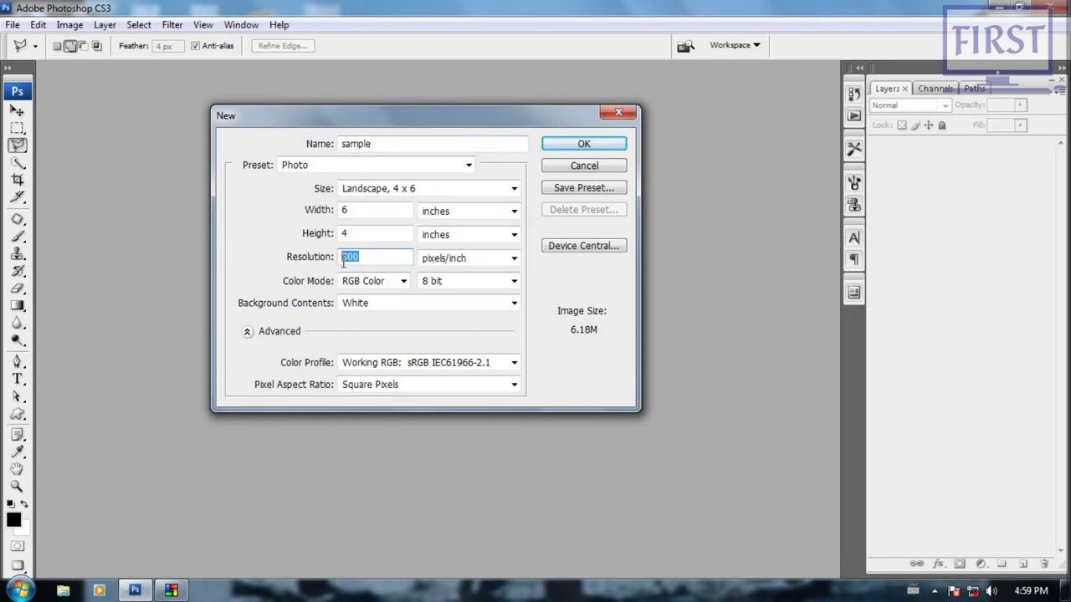
click(377, 258)
drag(374, 258, 297, 258)
click(385, 261)
drag(381, 260, 318, 256)
click(368, 258)
click(374, 256)
drag(476, 119, 498, 124)
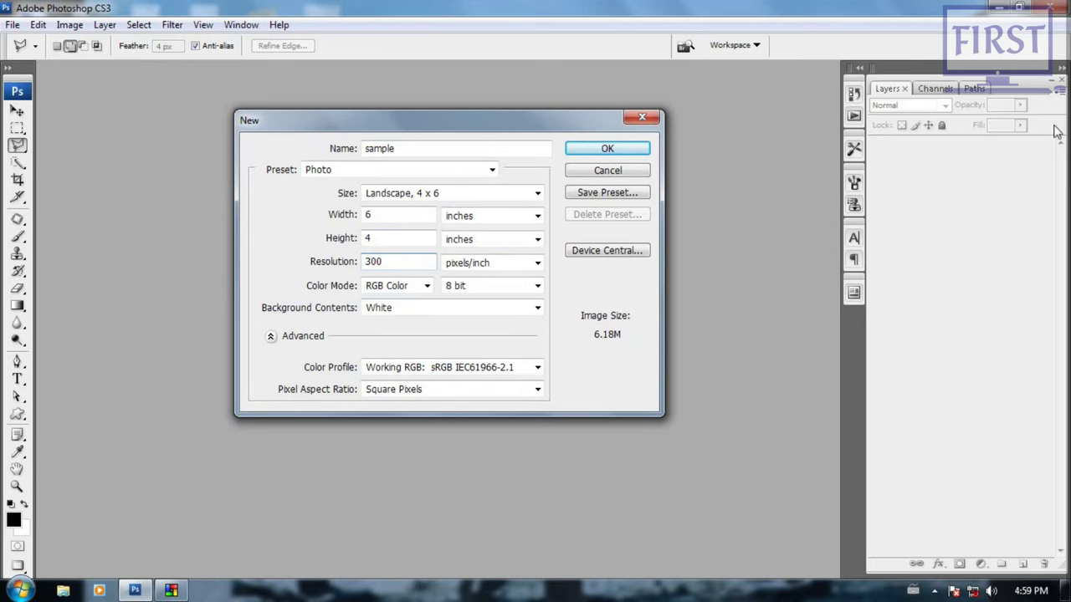
click(428, 285)
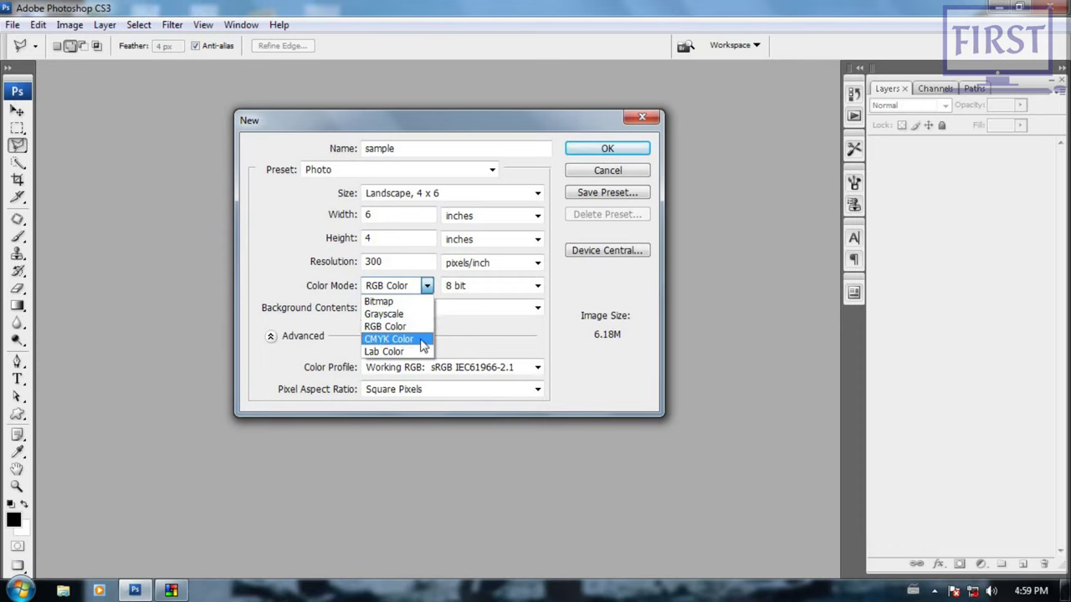
click(482, 332)
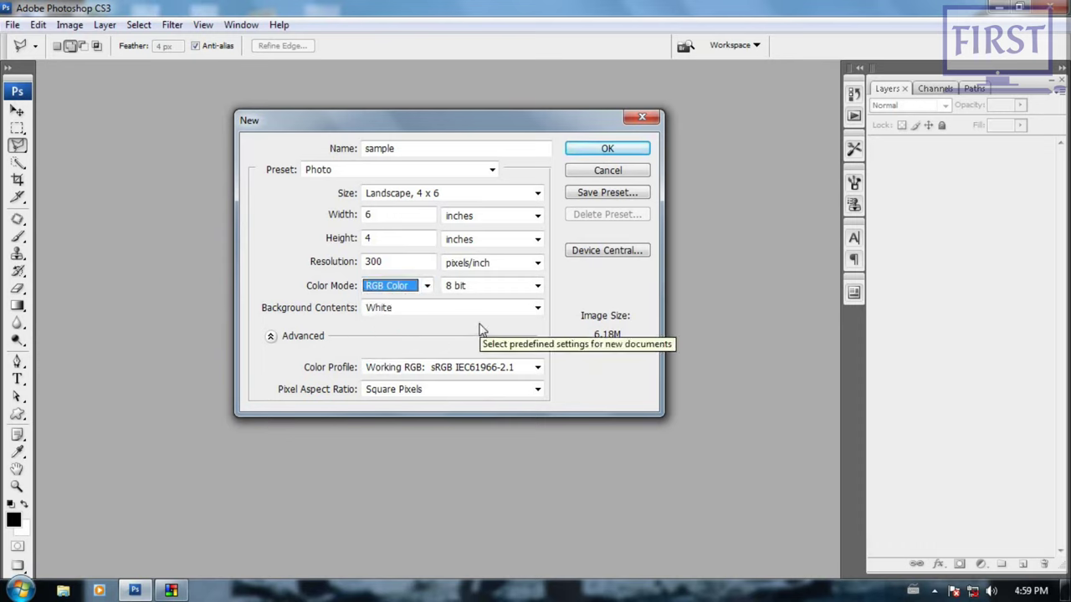
drag(453, 124, 462, 110)
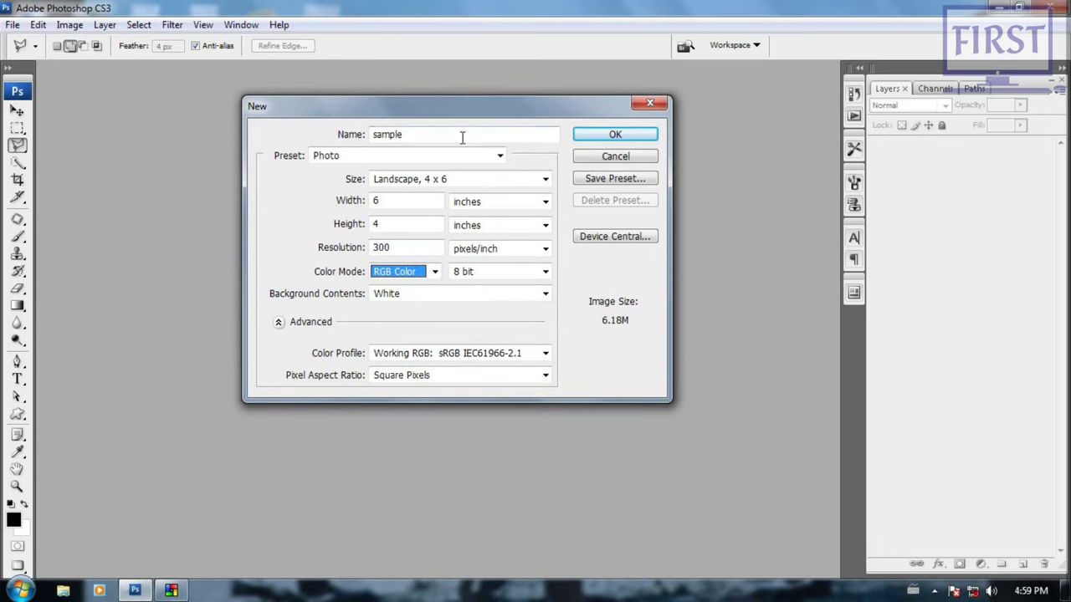
click(544, 274)
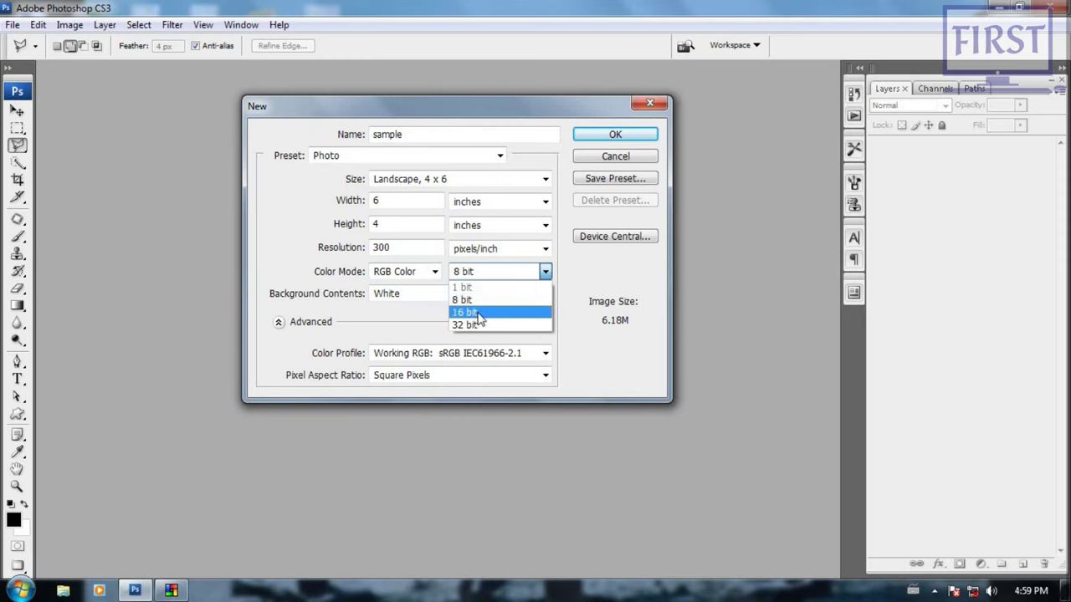
click(482, 301)
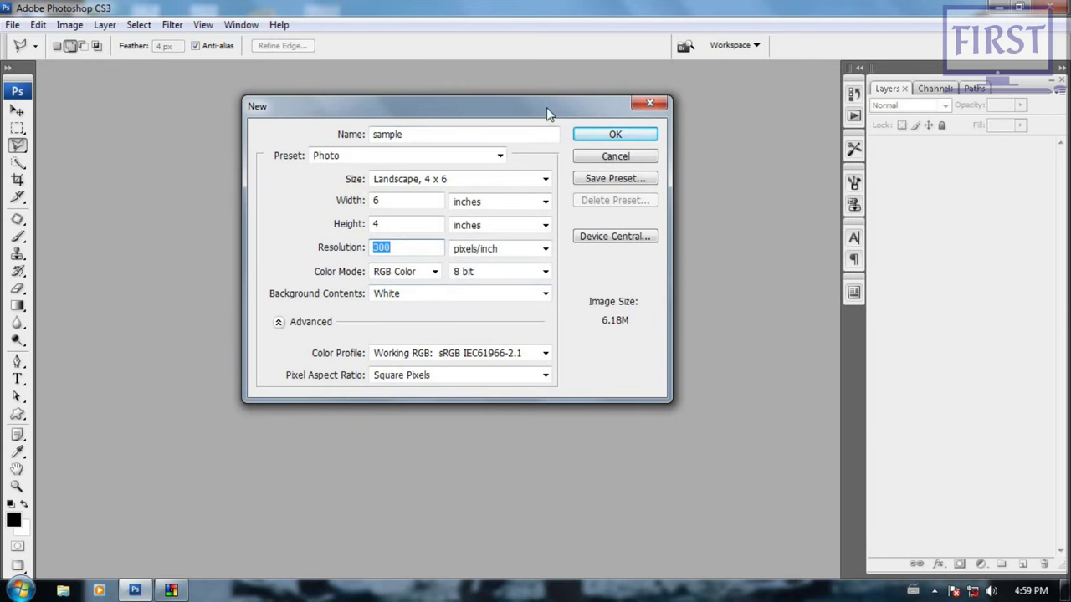
drag(546, 107, 537, 116)
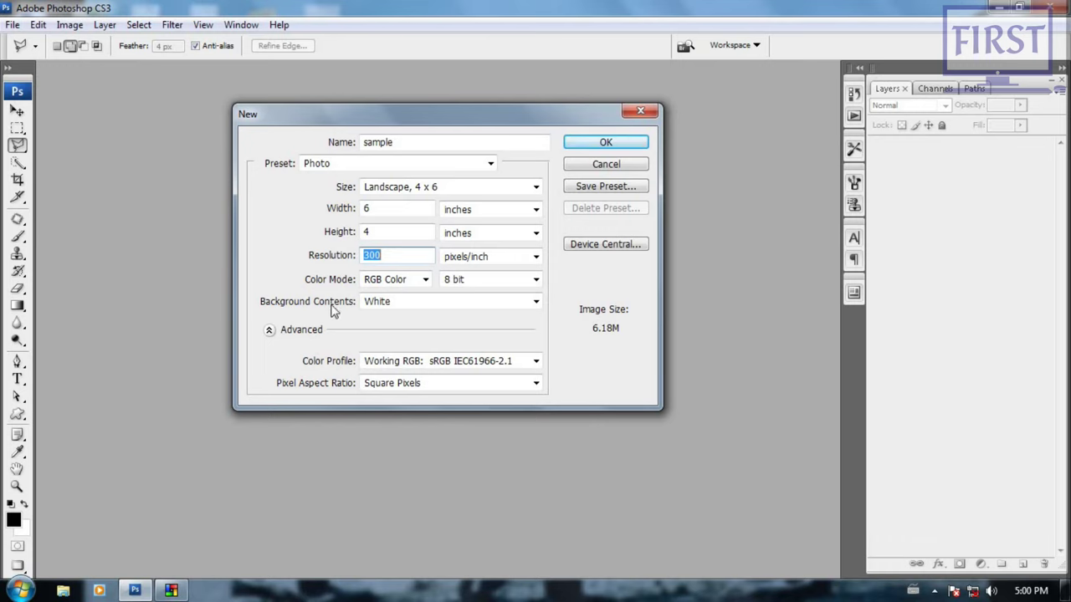
Step: Try Background Color and Transparent contents, then settle on White and create the sample document
click(537, 303)
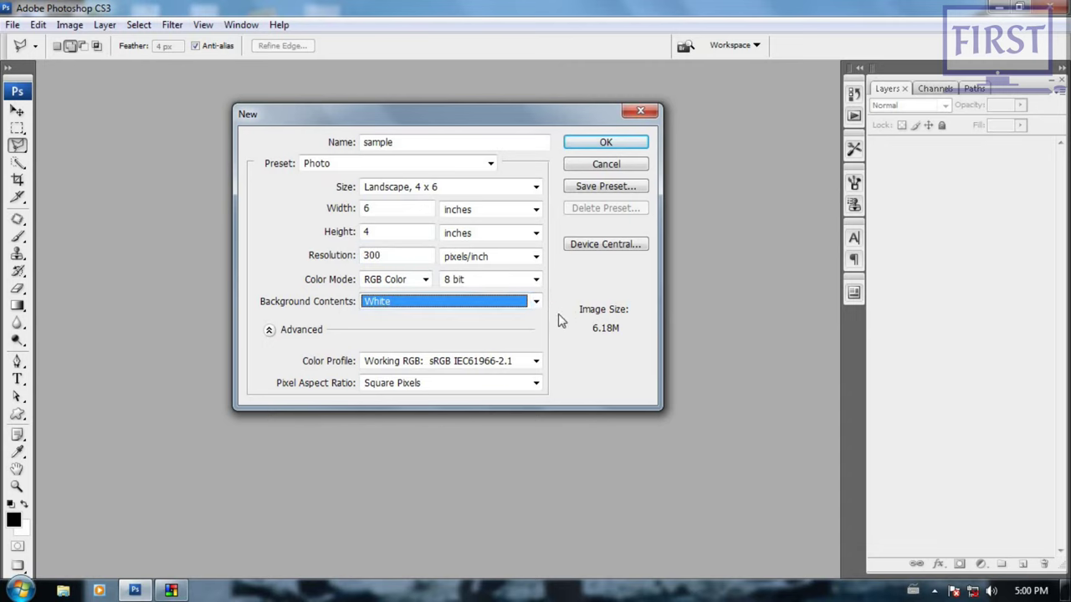
click(535, 302)
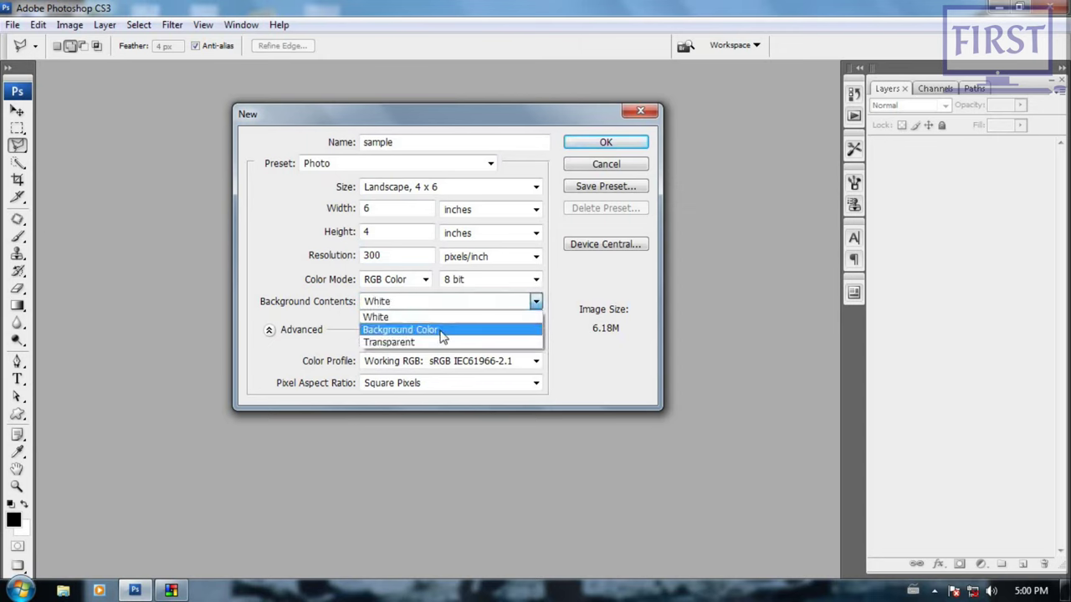
click(442, 330)
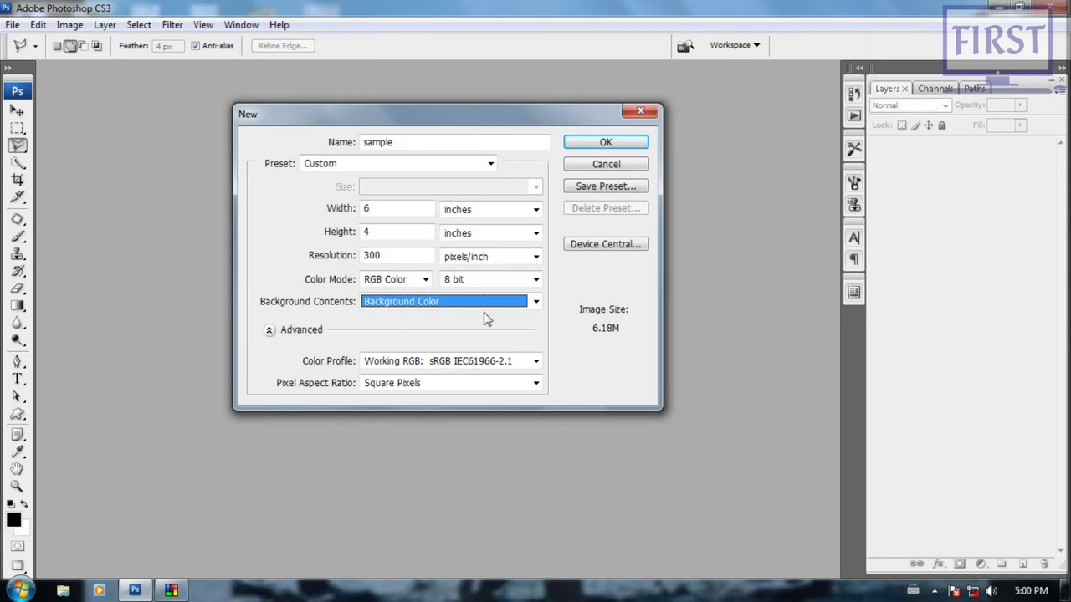
click(535, 302)
click(399, 343)
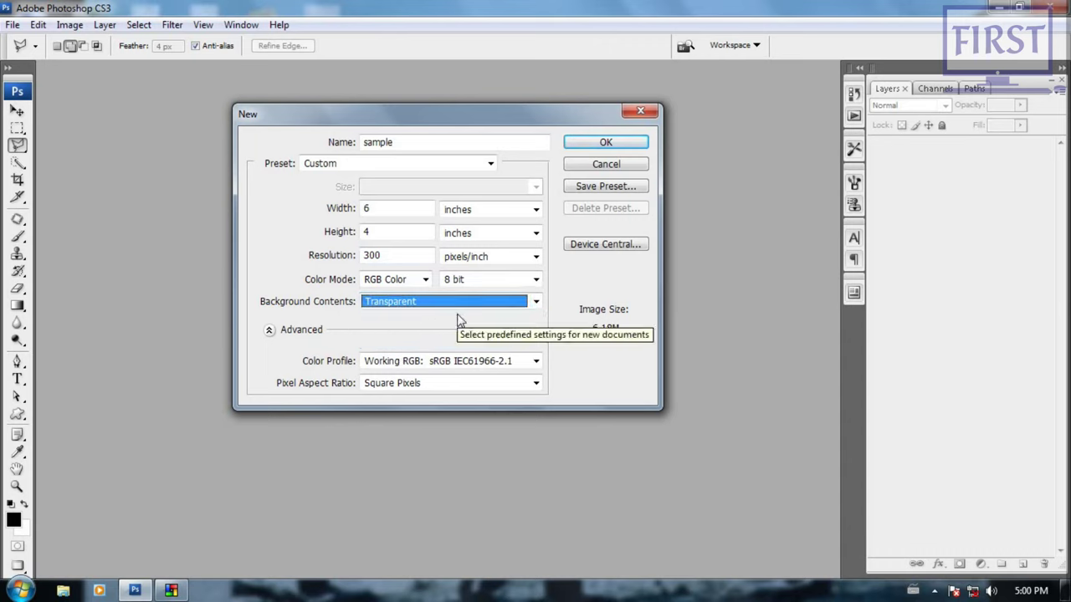
click(535, 301)
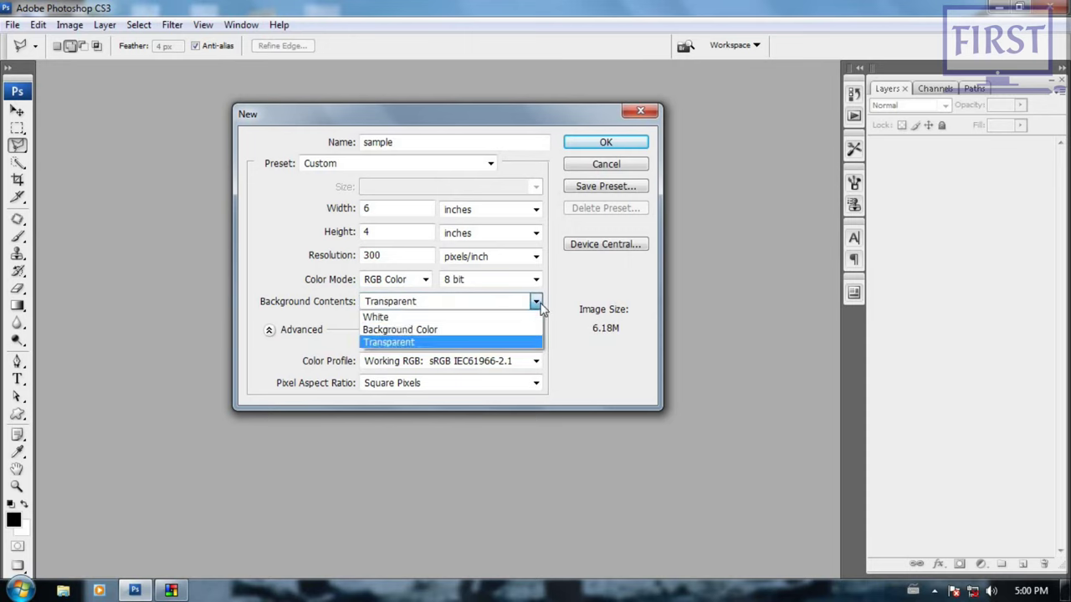
click(404, 321)
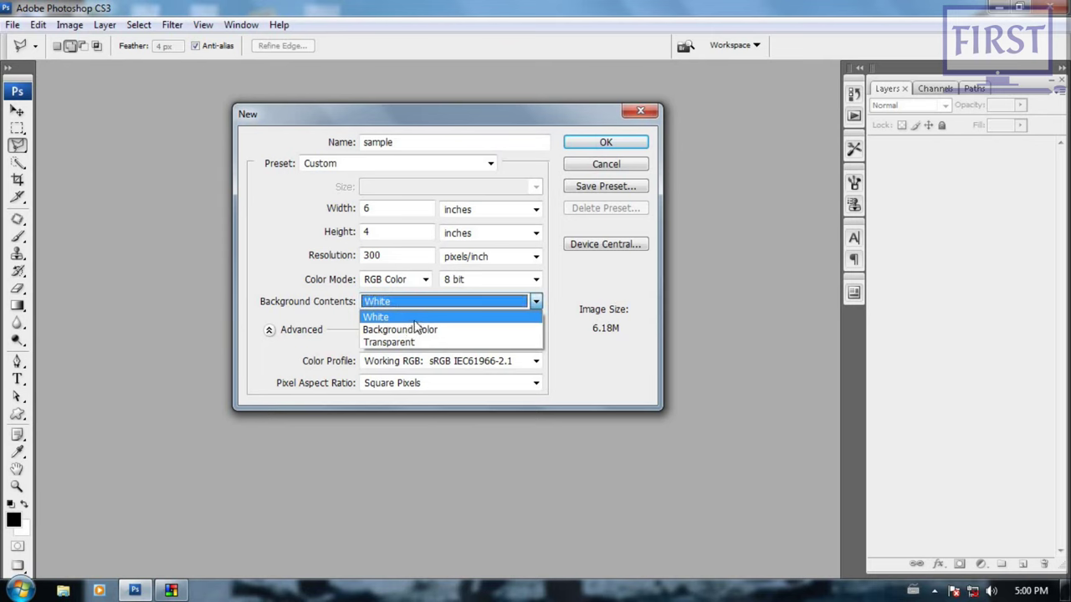
click(629, 142)
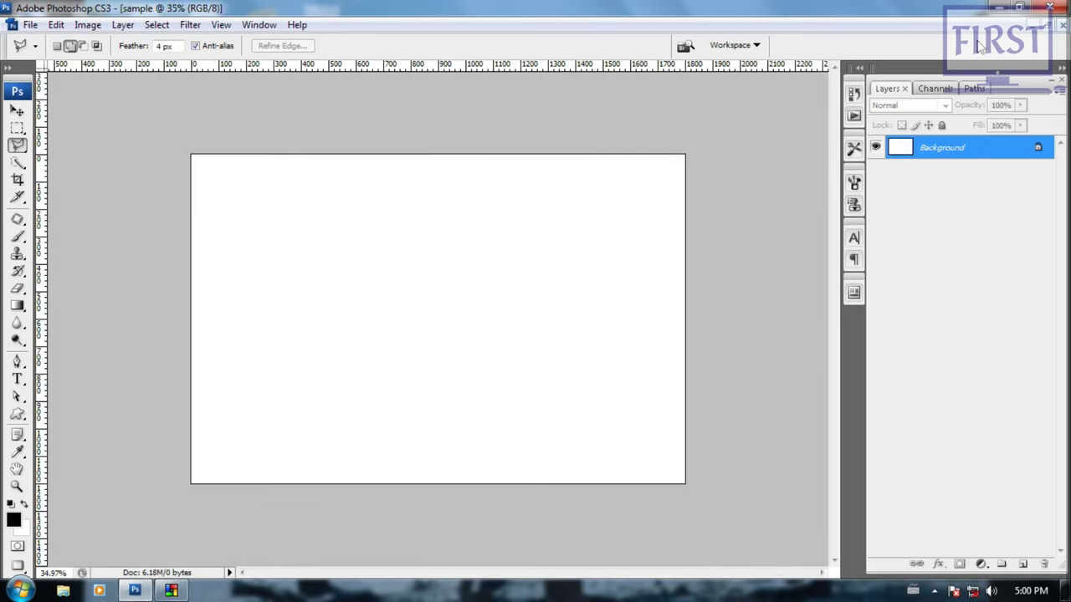
Step: Float the sample document in its own window, fit it on screen, and cancel a new-document attempt
click(1051, 27)
drag(544, 83, 575, 96)
key(ctrl+0)
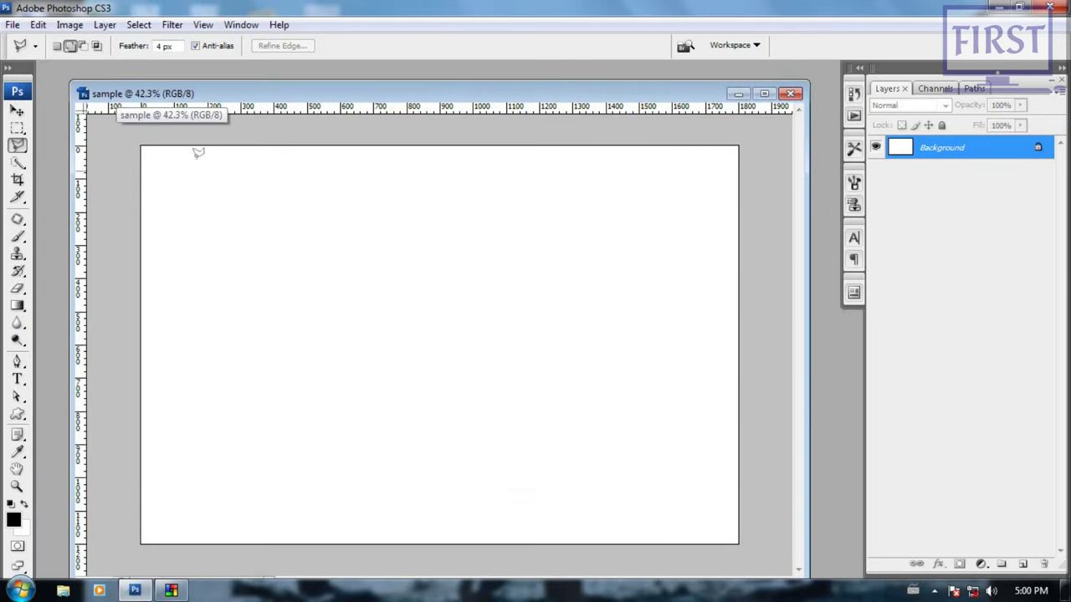
click(12, 25)
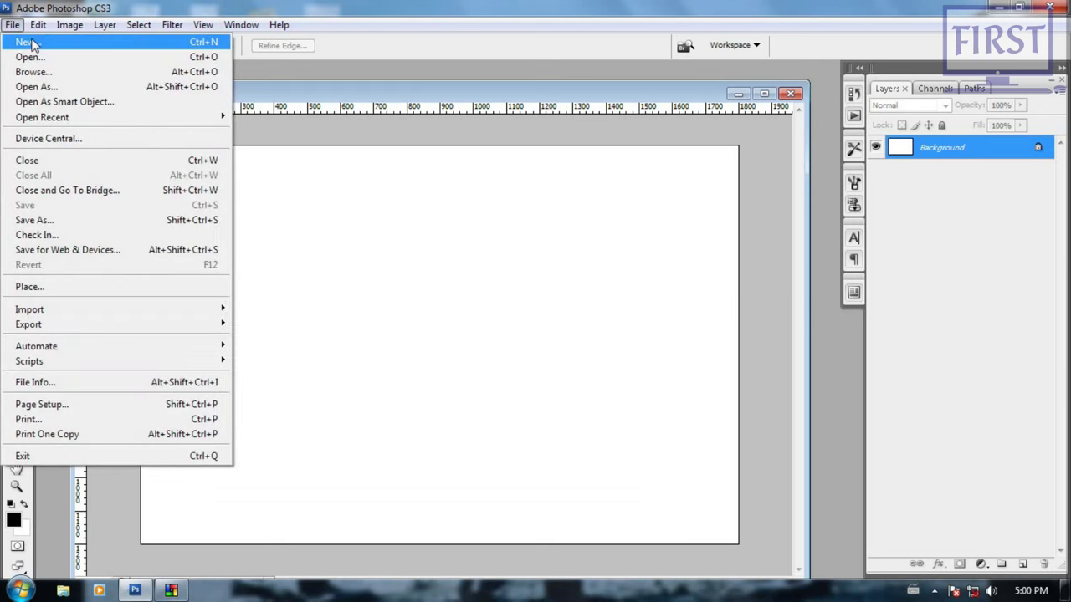
click(34, 40)
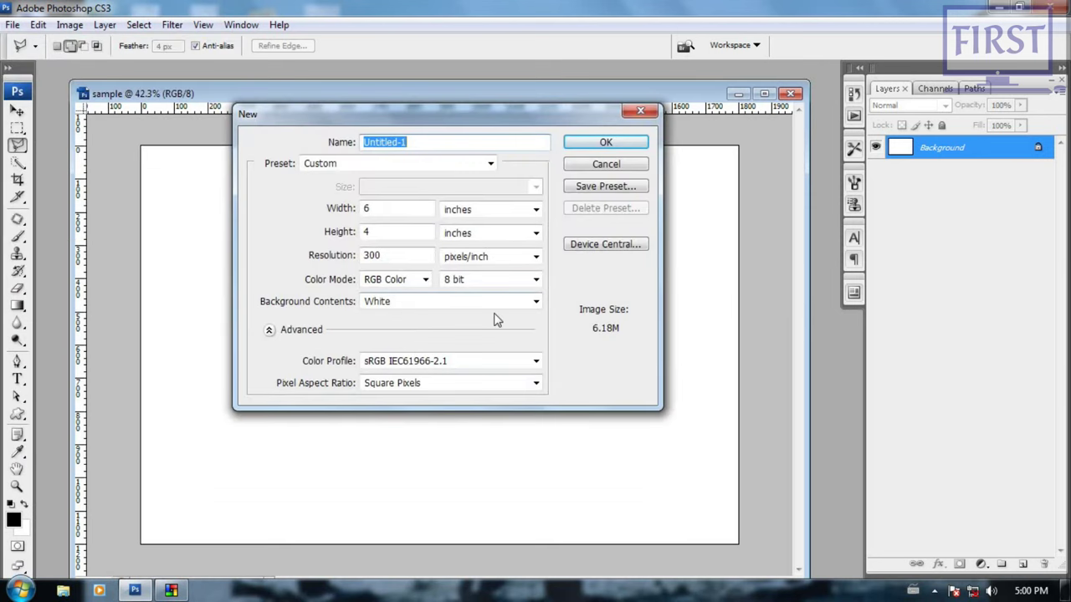
click(536, 302)
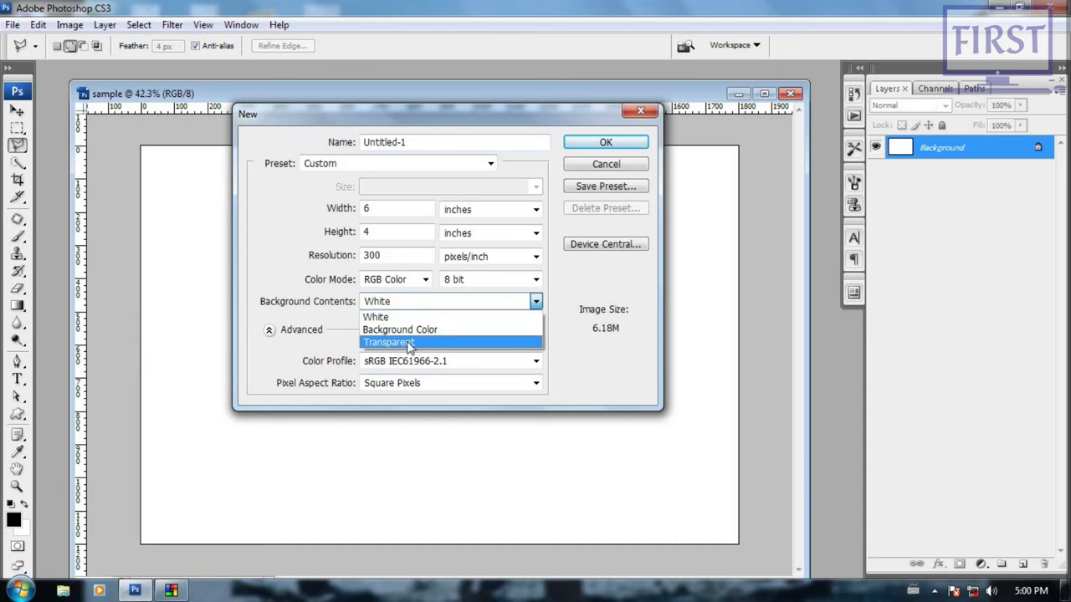
click(393, 317)
click(640, 110)
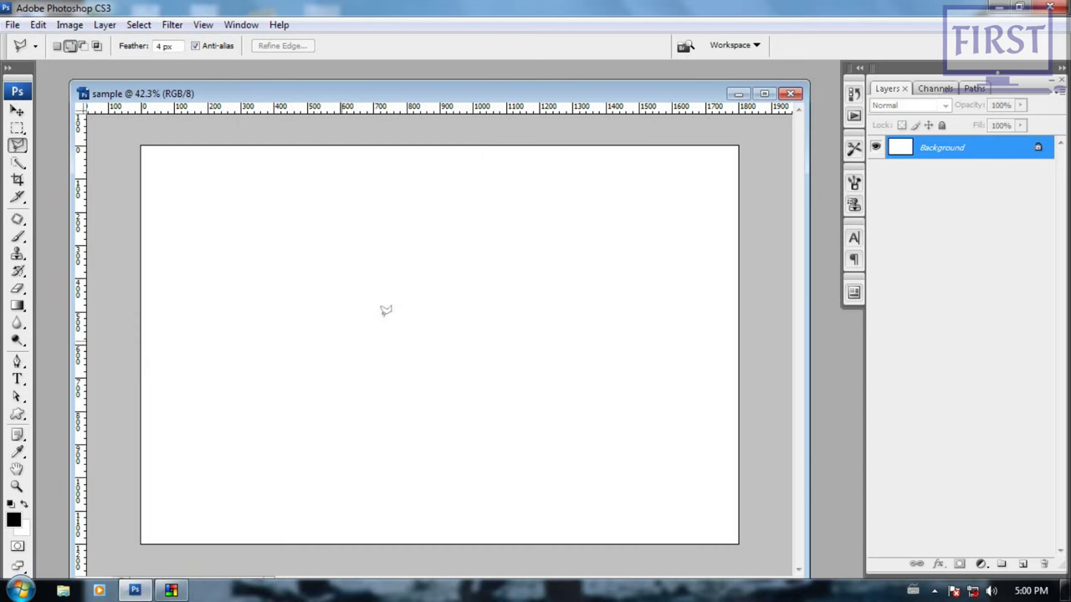
Step: Set the background colour to aqua-green 00ffba in the colour picker
click(22, 529)
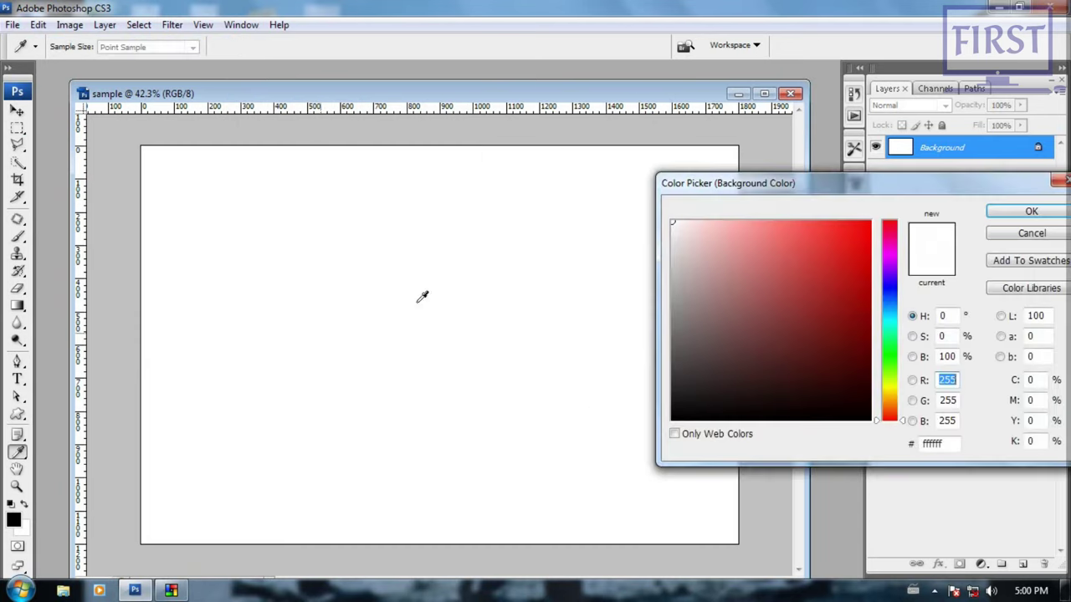
click(841, 324)
click(889, 329)
click(869, 222)
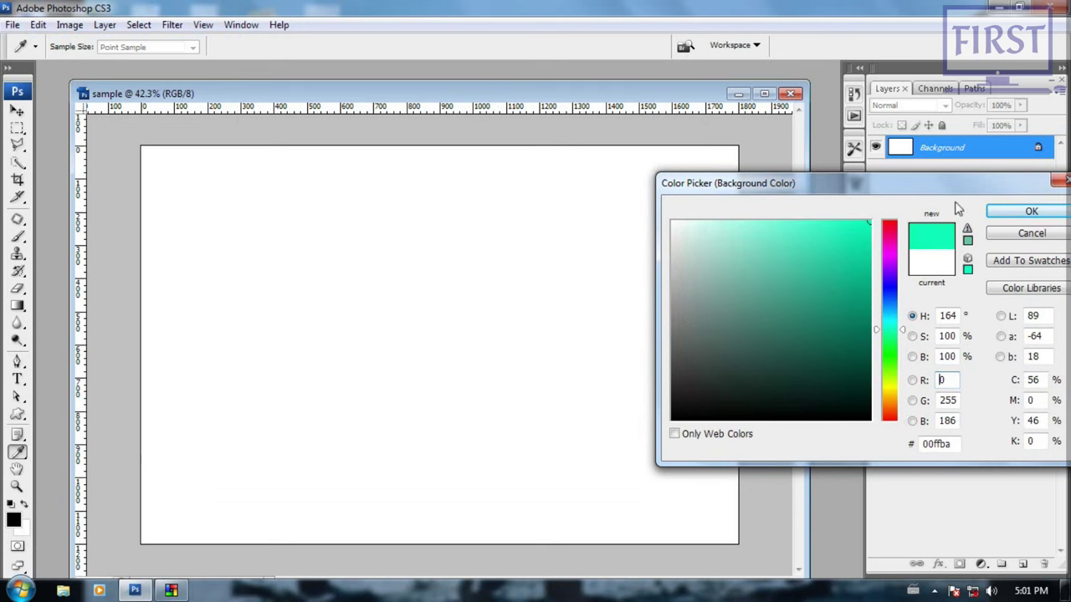
click(1031, 213)
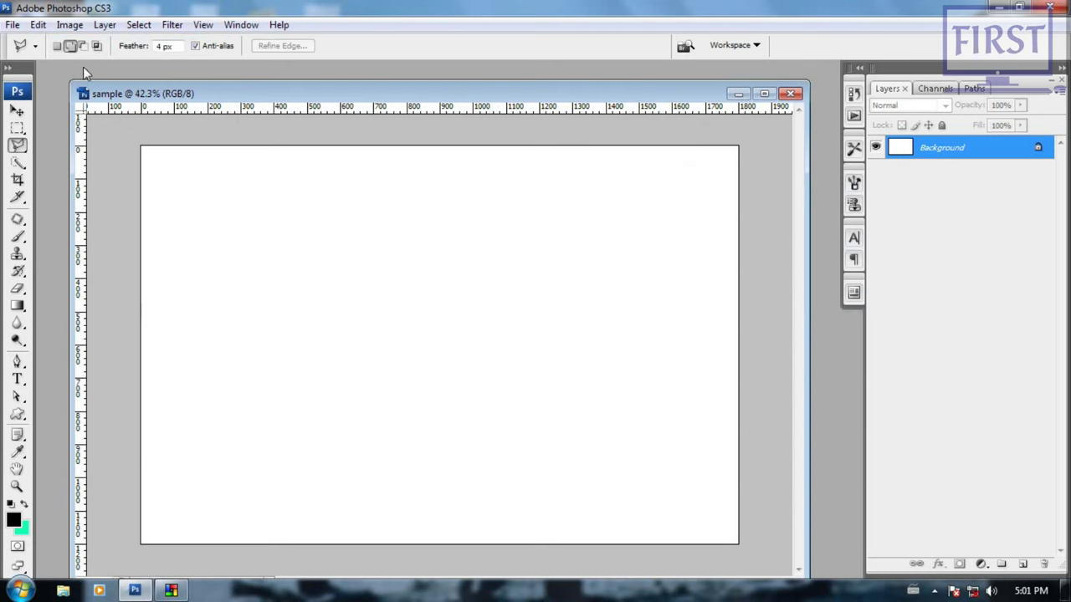
Step: Create Untitled-1 filled with the aqua-green background colour
click(13, 24)
click(536, 301)
click(452, 330)
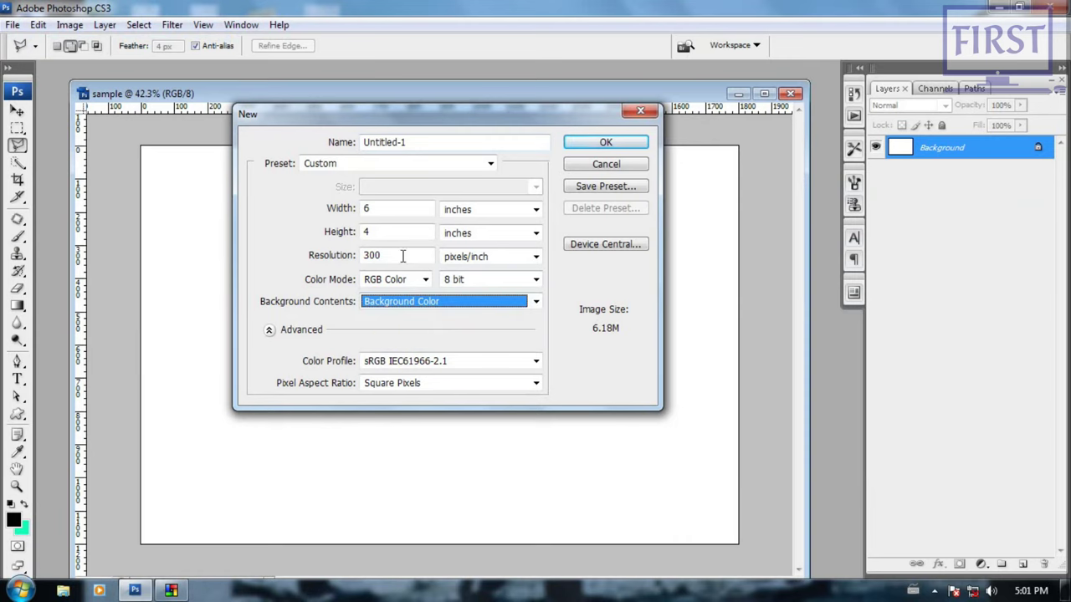
click(599, 143)
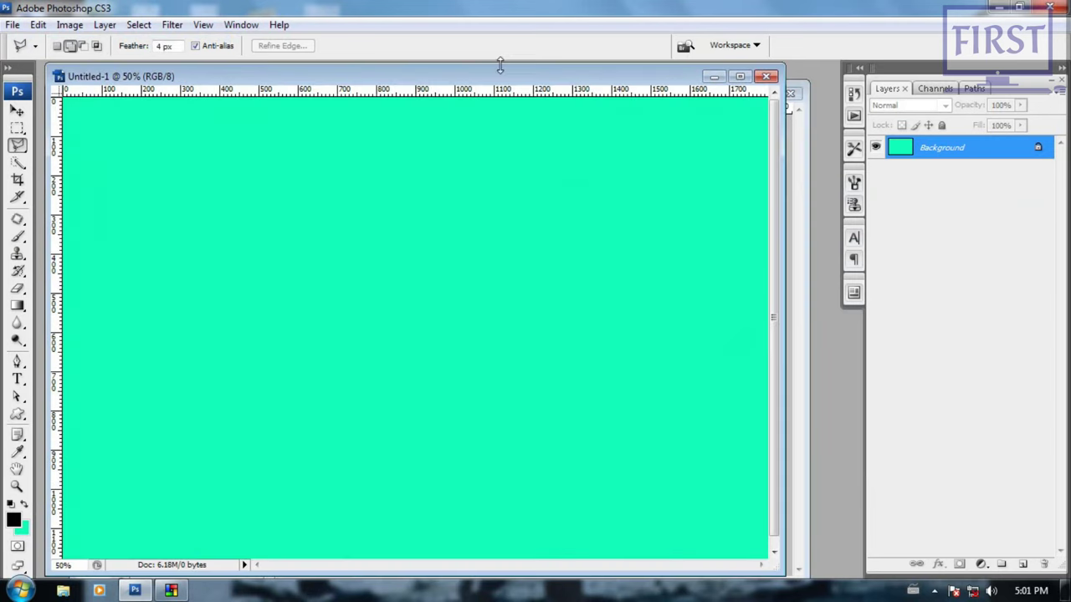
drag(512, 80, 535, 101)
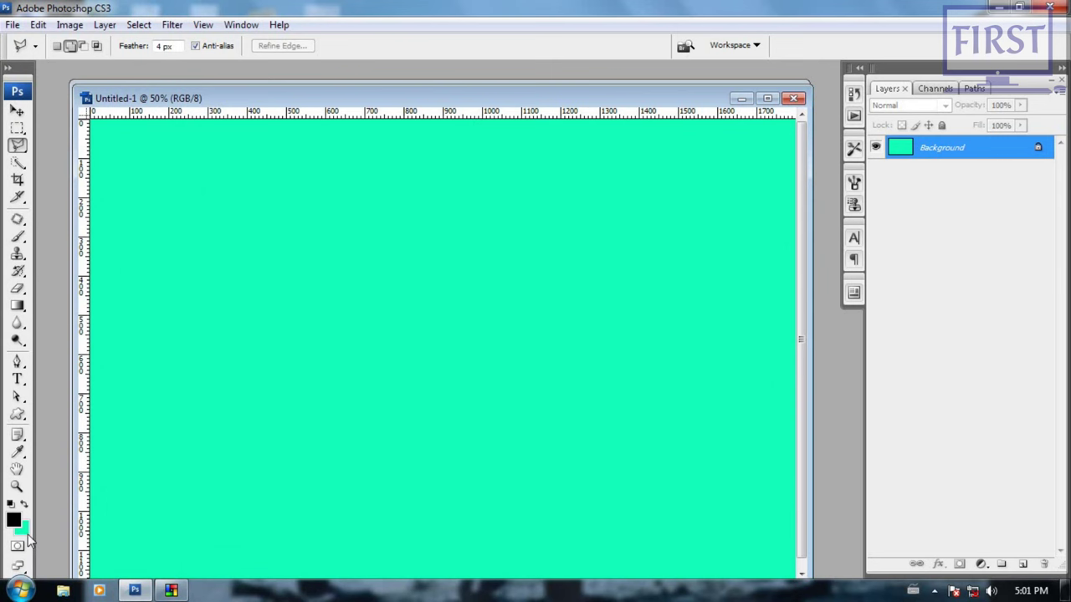
scroll(358, 342, down, 1)
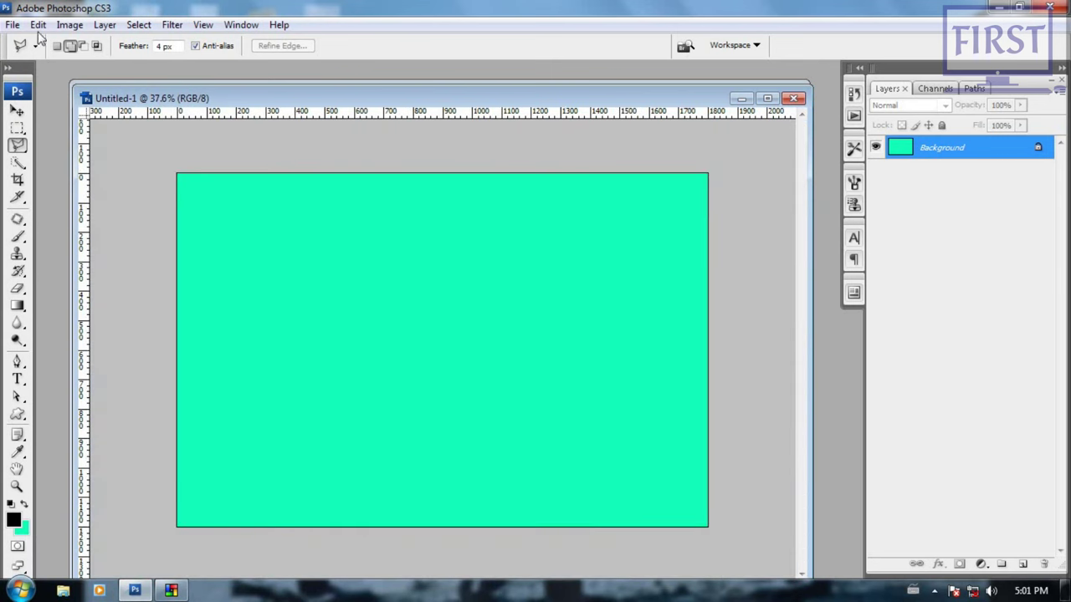
Step: Create a transparent Untitled-2 document and fit it to the window
click(14, 25)
click(523, 302)
click(477, 343)
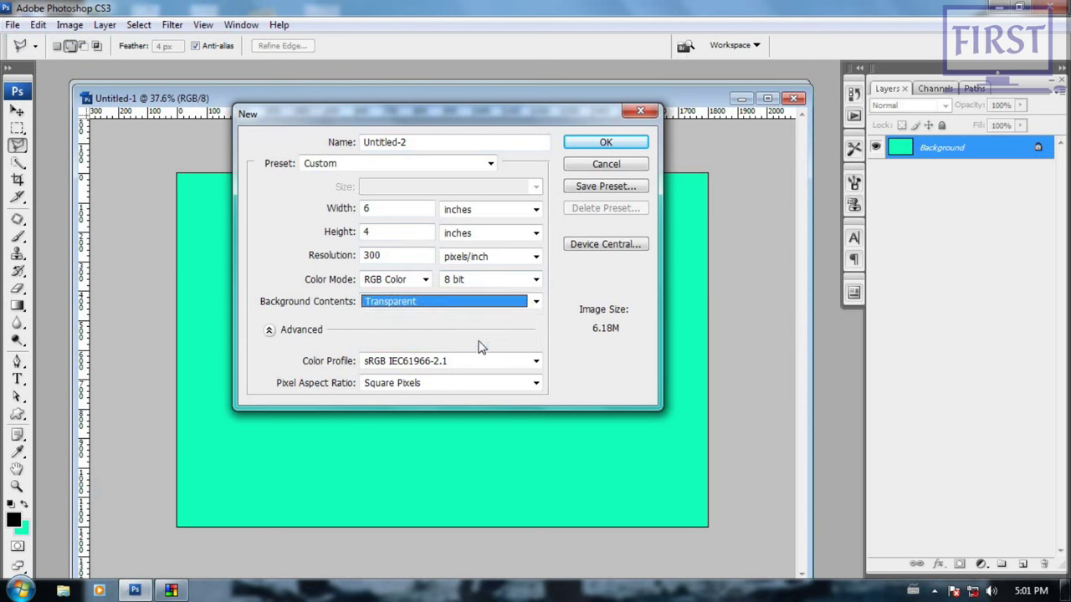
click(617, 143)
key(ctrl+0)
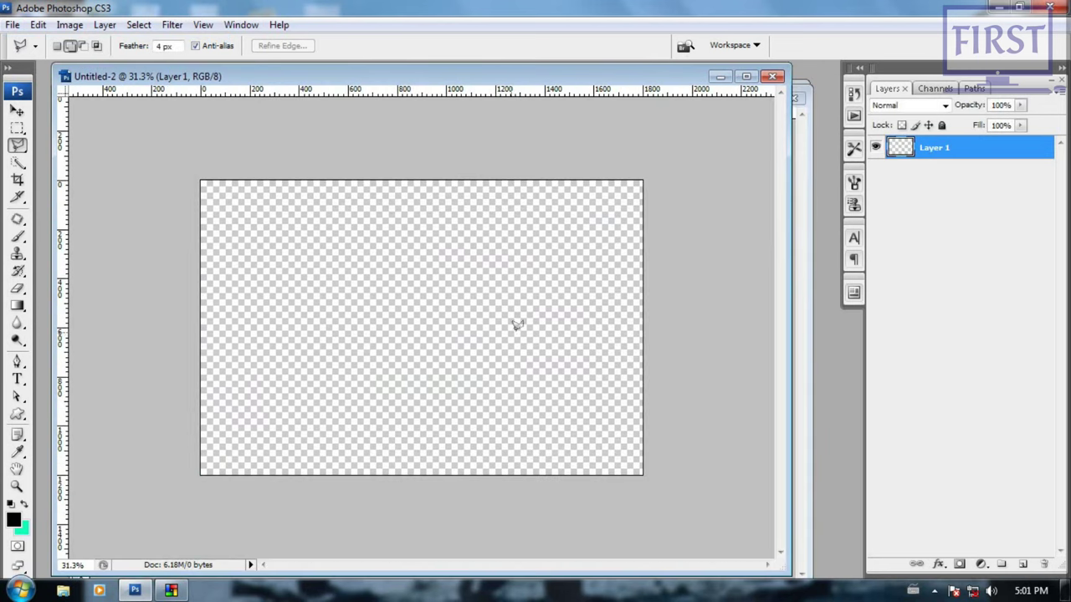
Step: Close the transparent Untitled-2 and cyan Untitled-1 documents
scroll(377, 330, up, 1)
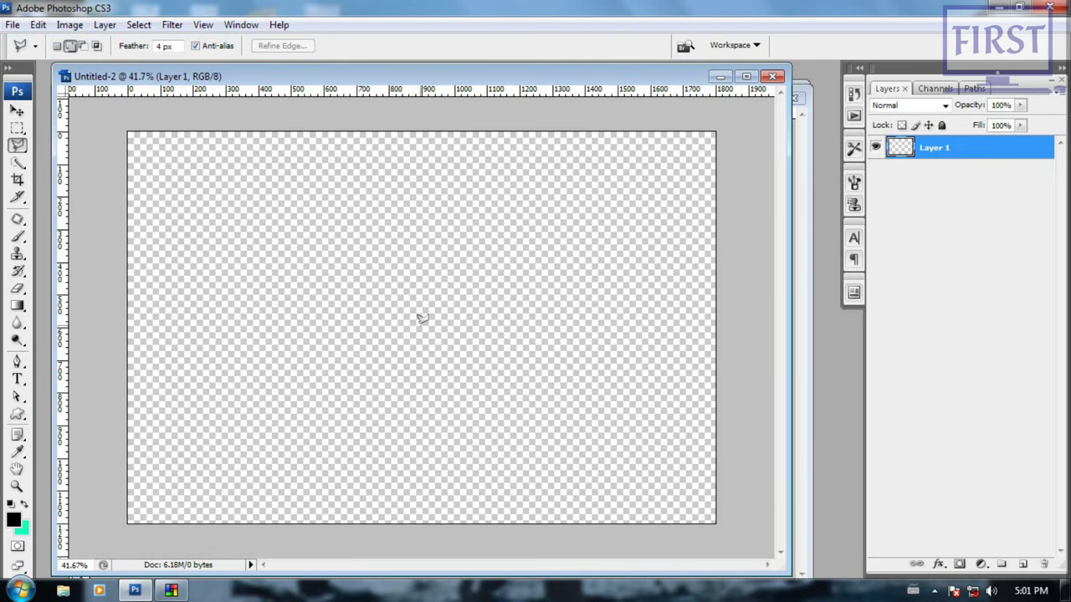
click(771, 76)
click(797, 95)
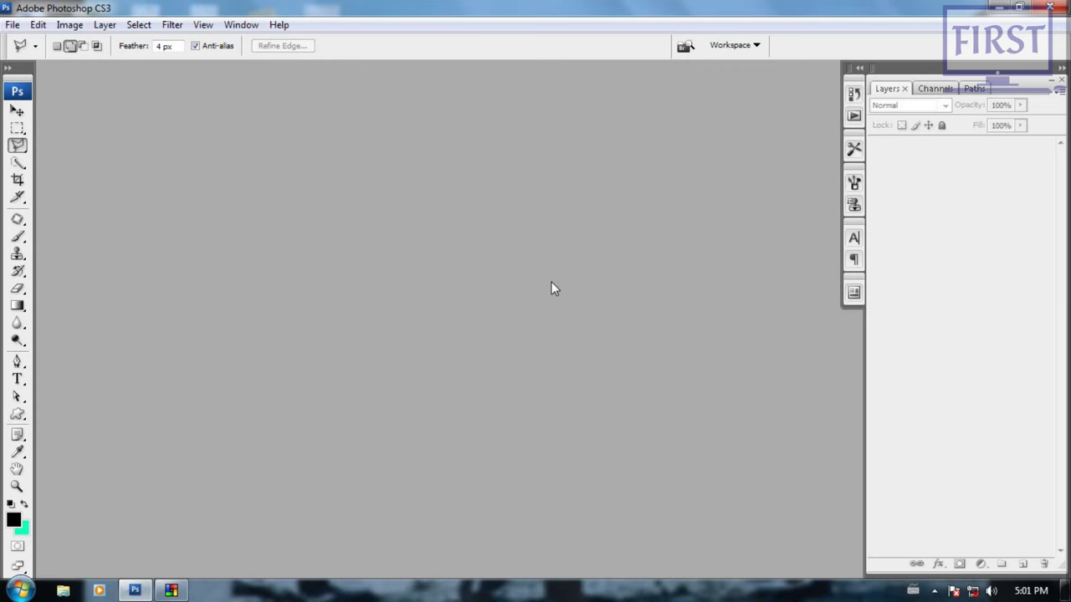
Step: Open 39pic from D:\Photoshop\Wallpaper\Flower via File > Open
click(13, 24)
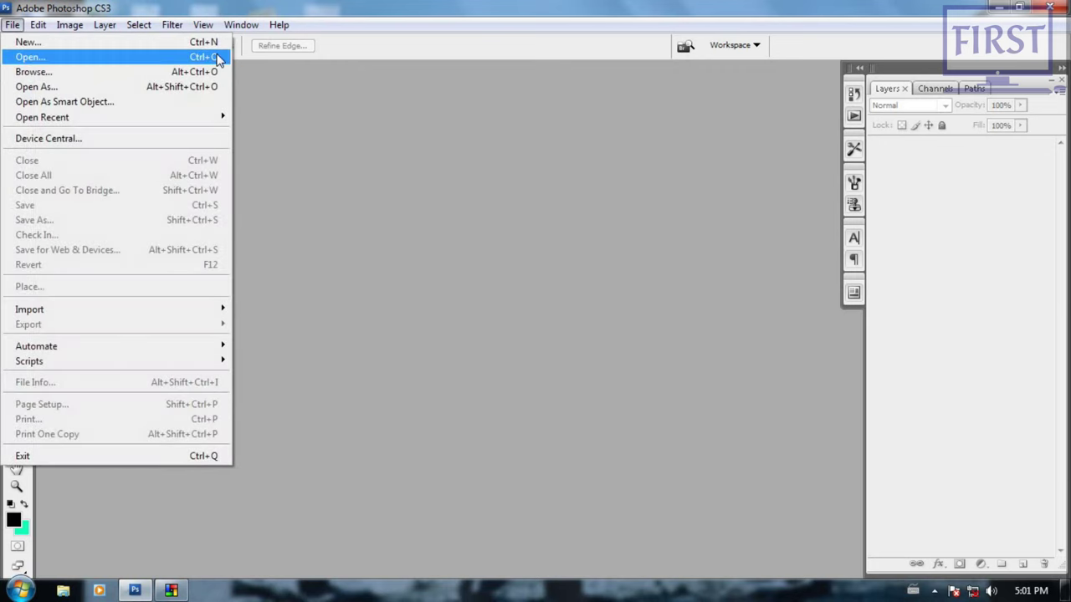
click(217, 58)
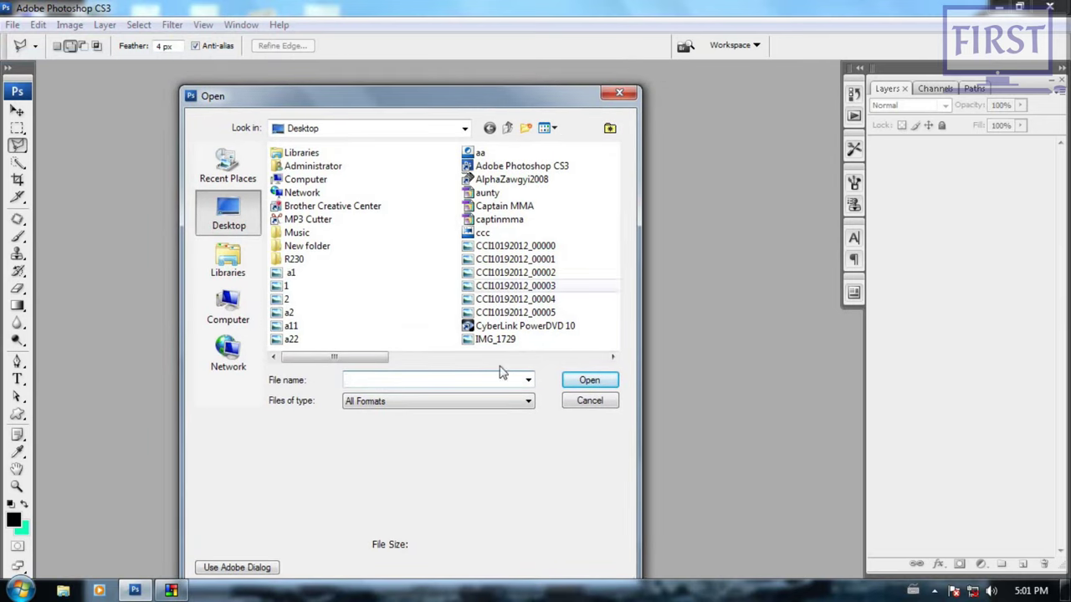
click(251, 309)
click(356, 224)
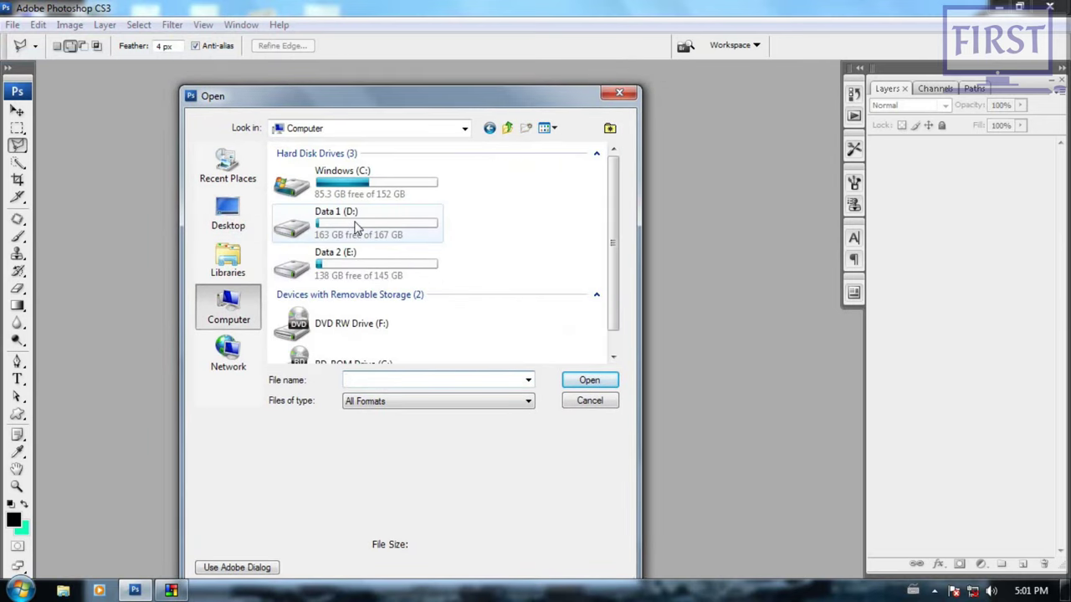
double_click(356, 224)
double_click(502, 325)
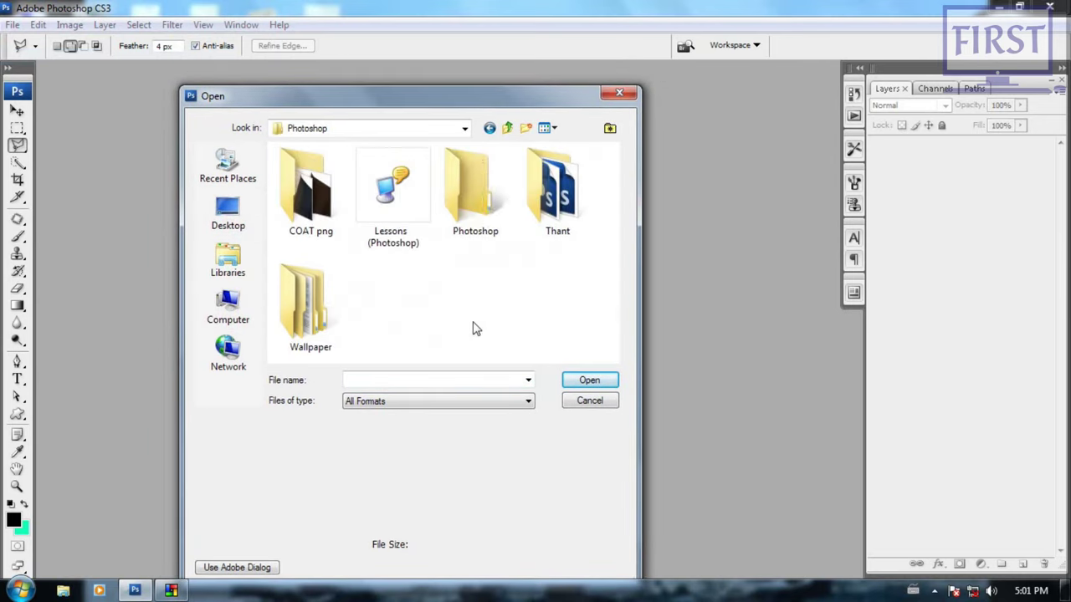
double_click(301, 318)
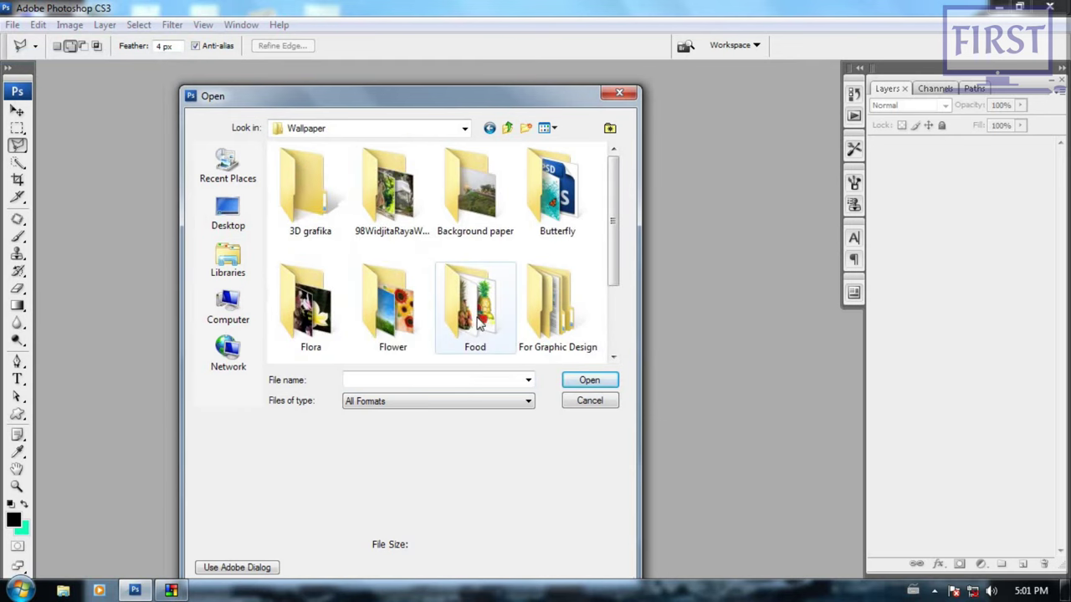
double_click(400, 328)
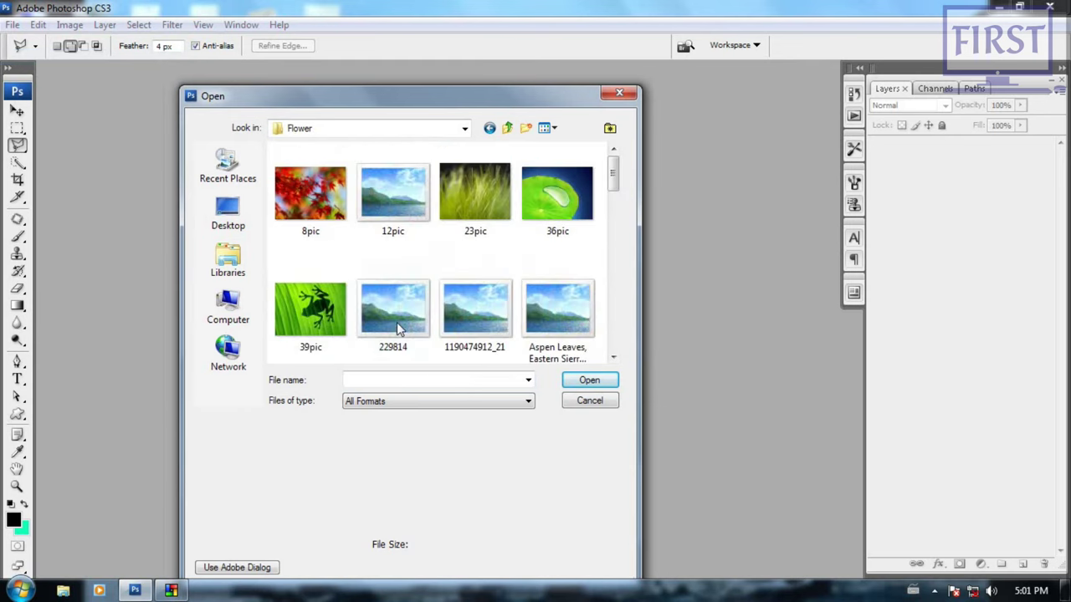
click(321, 308)
click(576, 382)
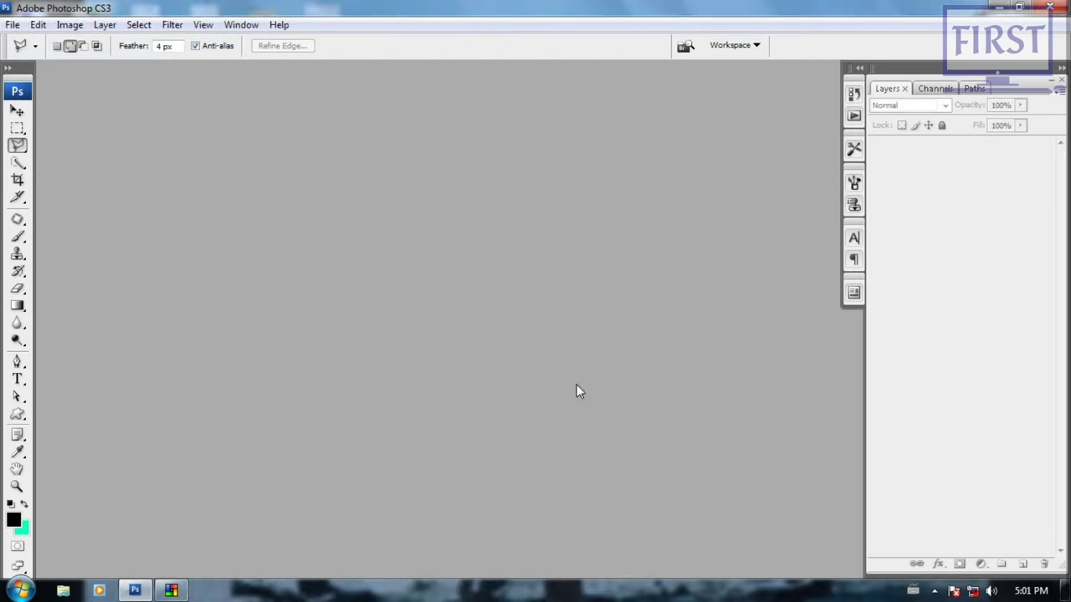
Step: Close 39pic, then reopen it by double-clicking the empty workspace
drag(351, 74, 461, 106)
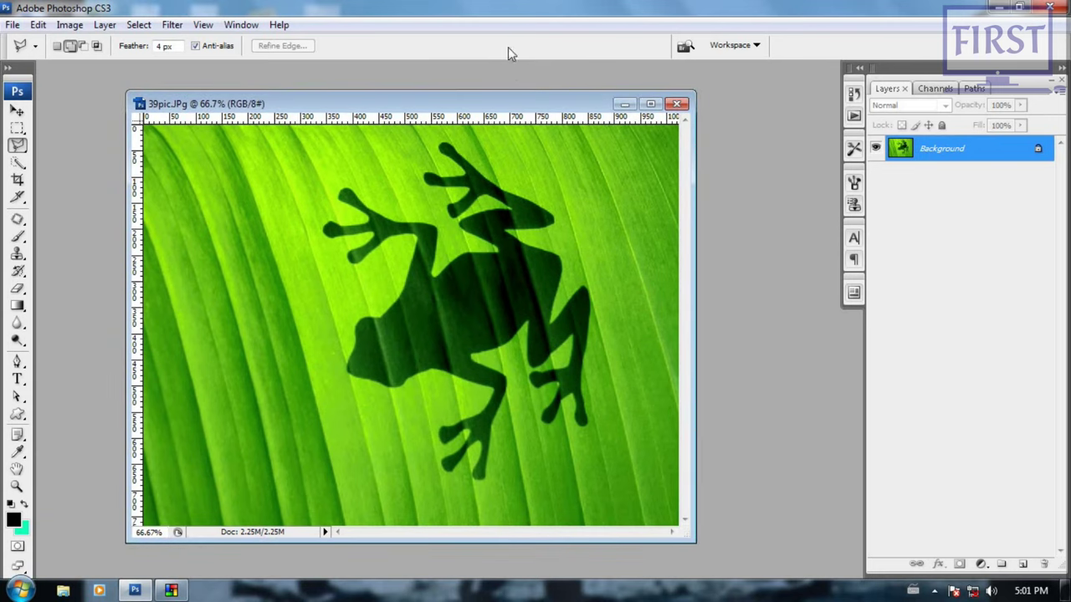
click(678, 104)
click(12, 24)
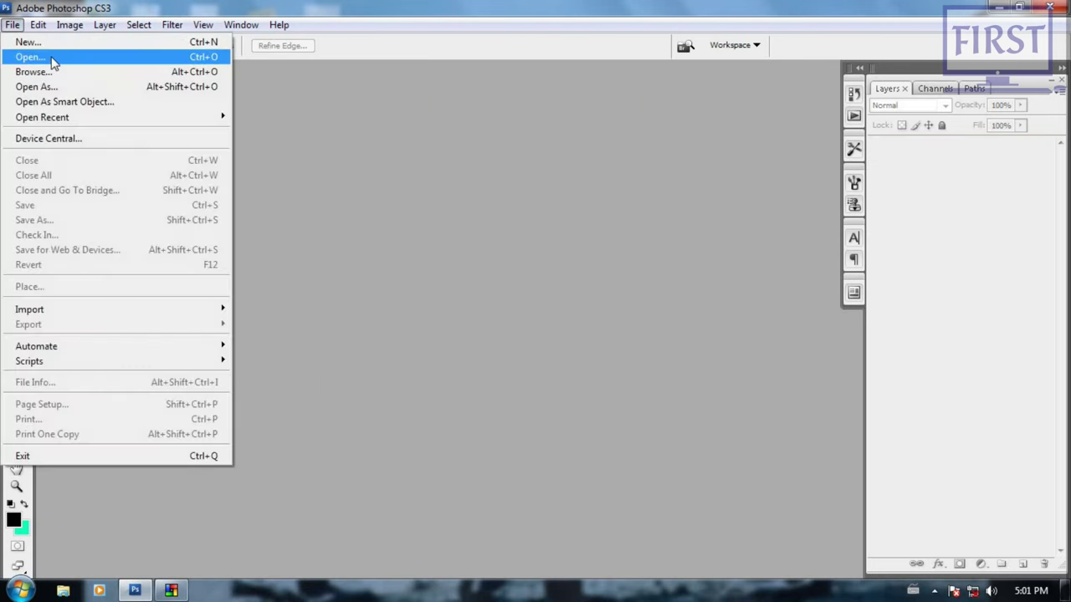
click(425, 13)
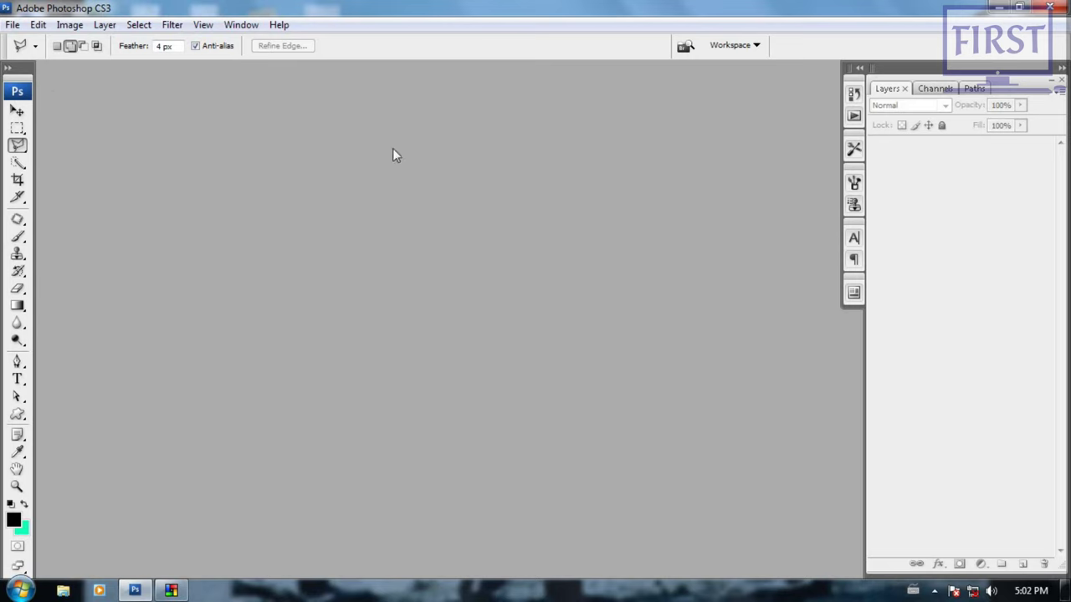
double_click(522, 270)
mouse_move(504, 102)
mouse_down()
mouse_move(505, 86)
mouse_move(528, 88)
mouse_up()
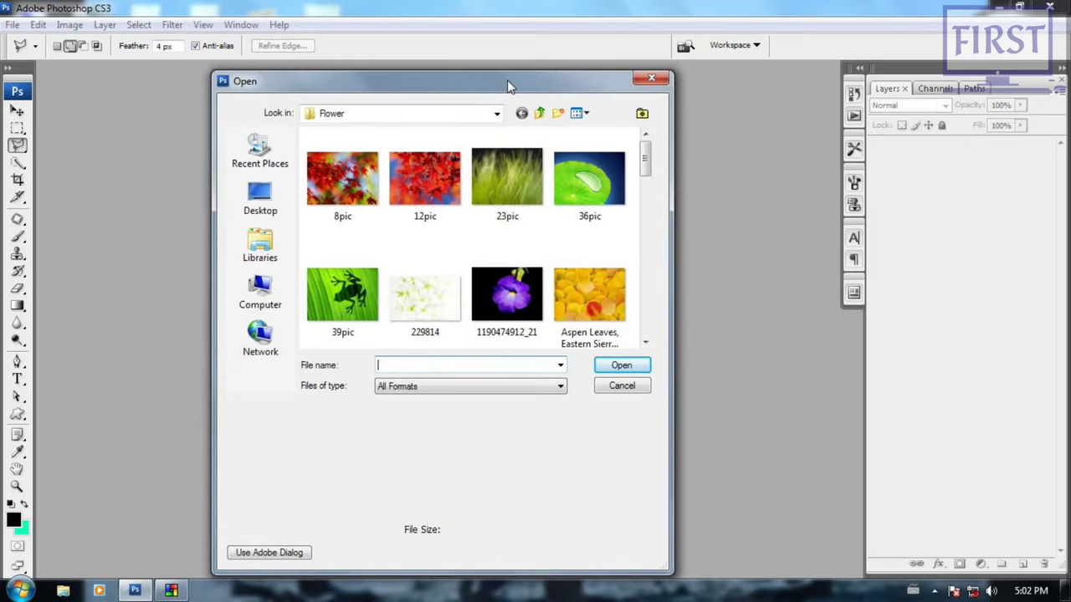
click(339, 299)
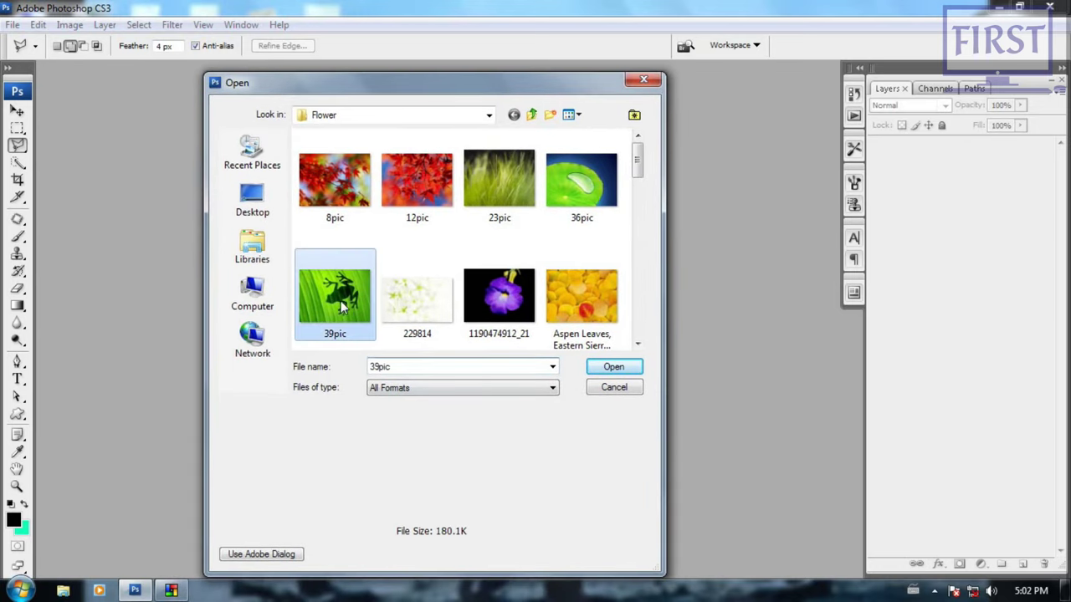
click(615, 366)
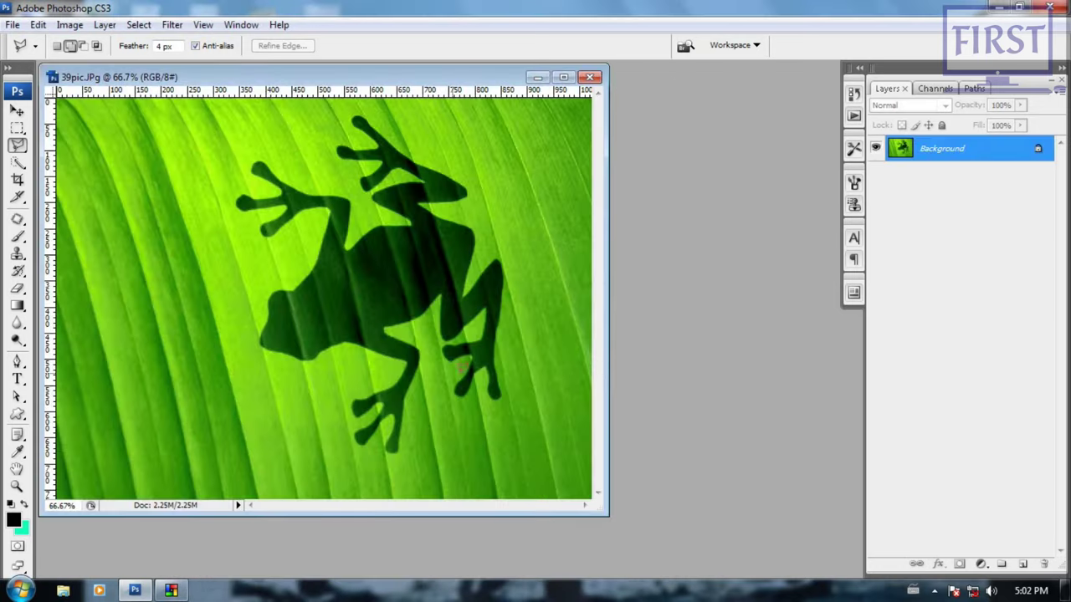
Step: Zoom the frog photo in, fit it back to the window, and reposition its window
key(ctrl+plus)
key(ctrl+0)
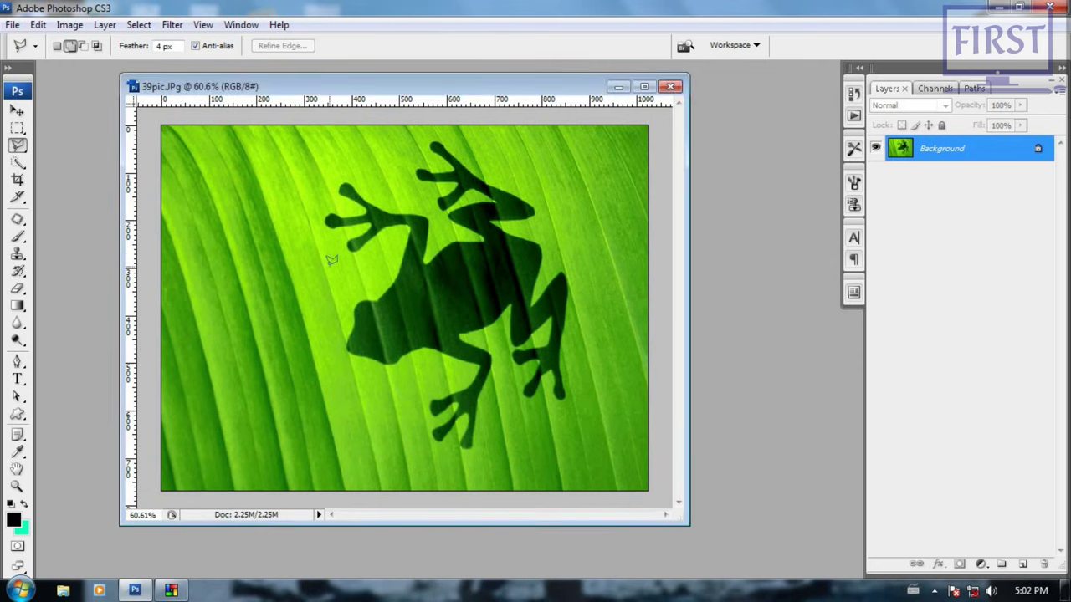
drag(309, 85, 355, 93)
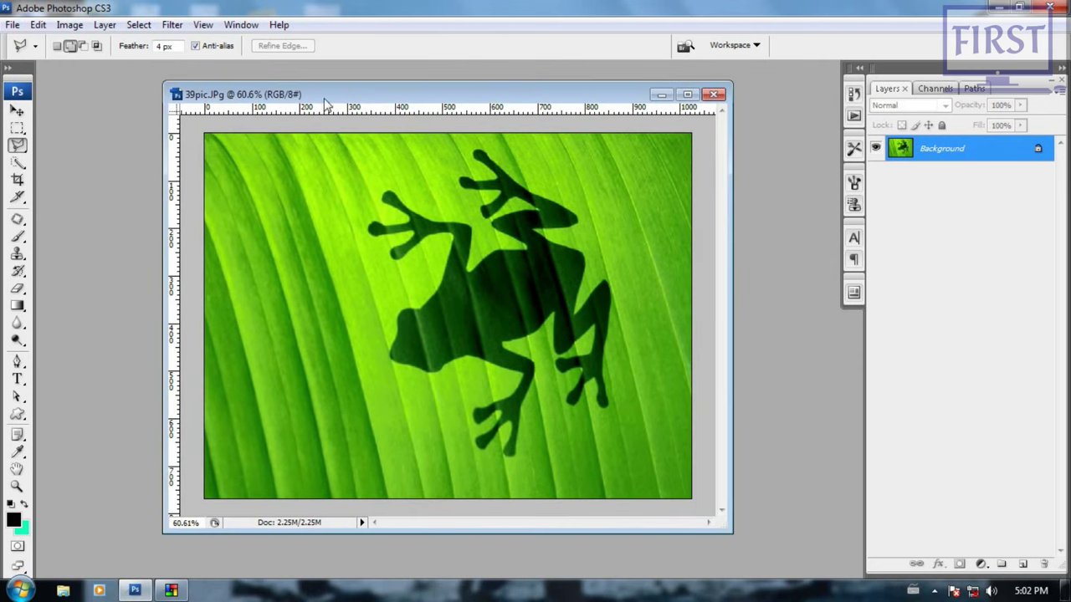
drag(355, 98, 343, 95)
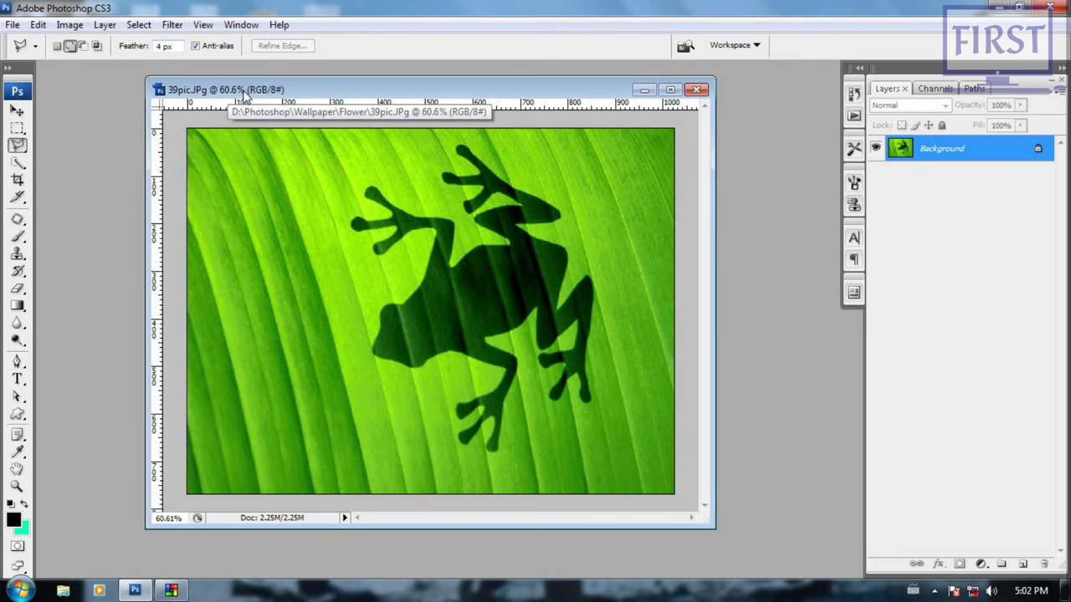
Step: Scroll the mouse wheel up and down repeatedly over the frog photo
scroll(429, 310, down, 1)
scroll(429, 309, down, 1)
scroll(431, 309, down, 1)
scroll(432, 308, up, 1)
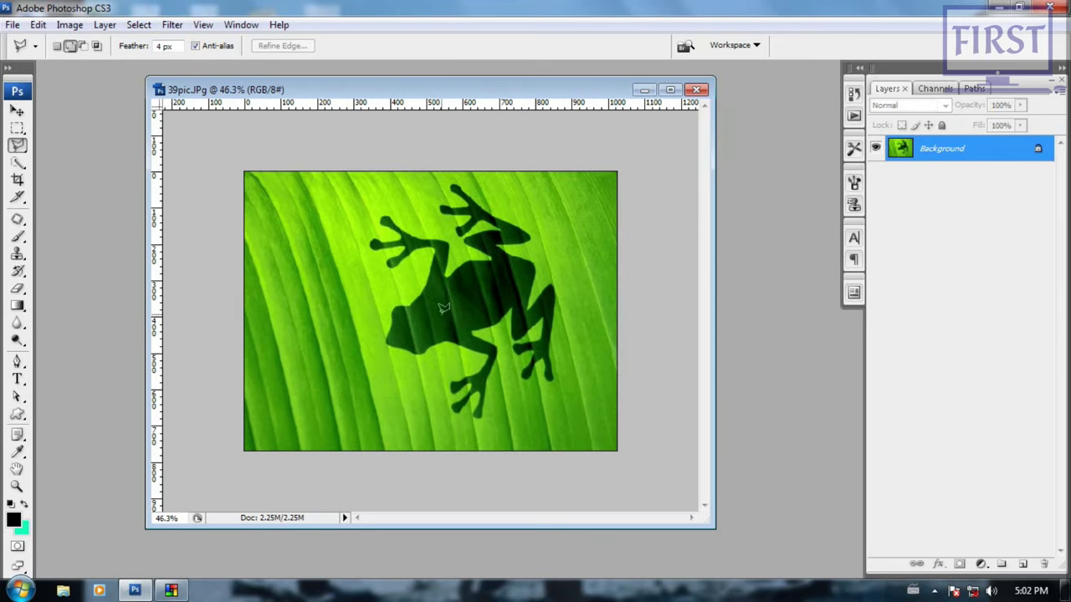
scroll(431, 308, up, 1)
scroll(419, 308, up, 1)
scroll(420, 304, down, 1)
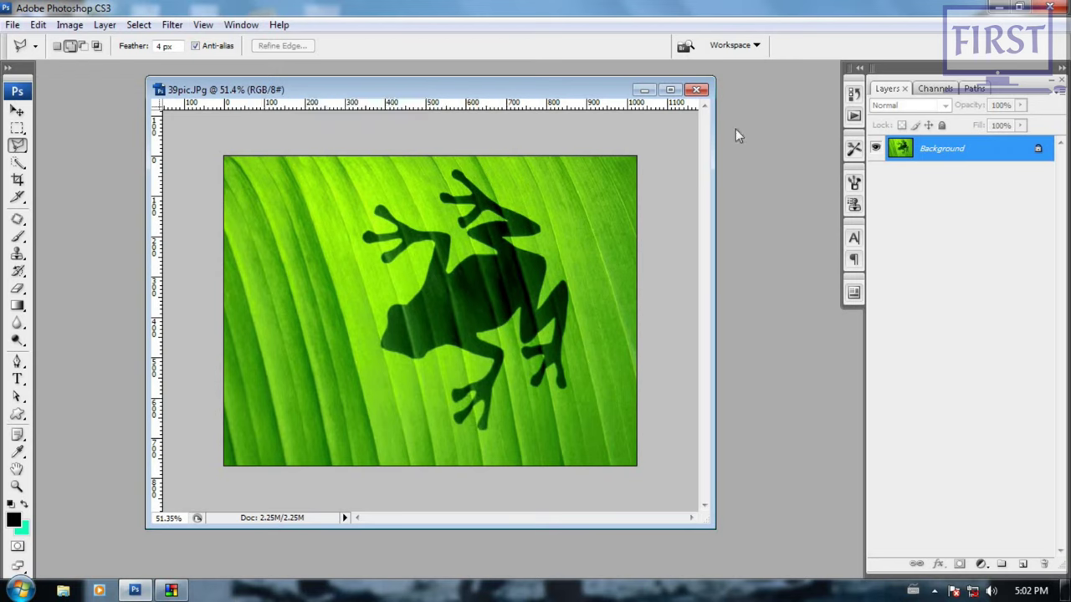
scroll(494, 343, up, 2)
scroll(493, 343, up, 1)
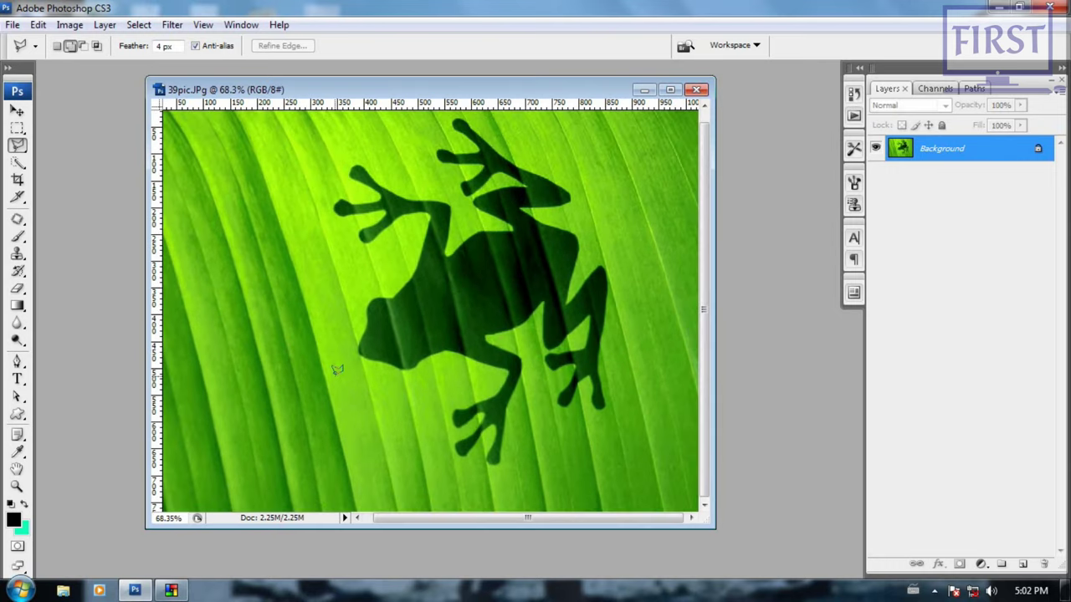
scroll(318, 358, down, 2)
scroll(424, 337, up, 1)
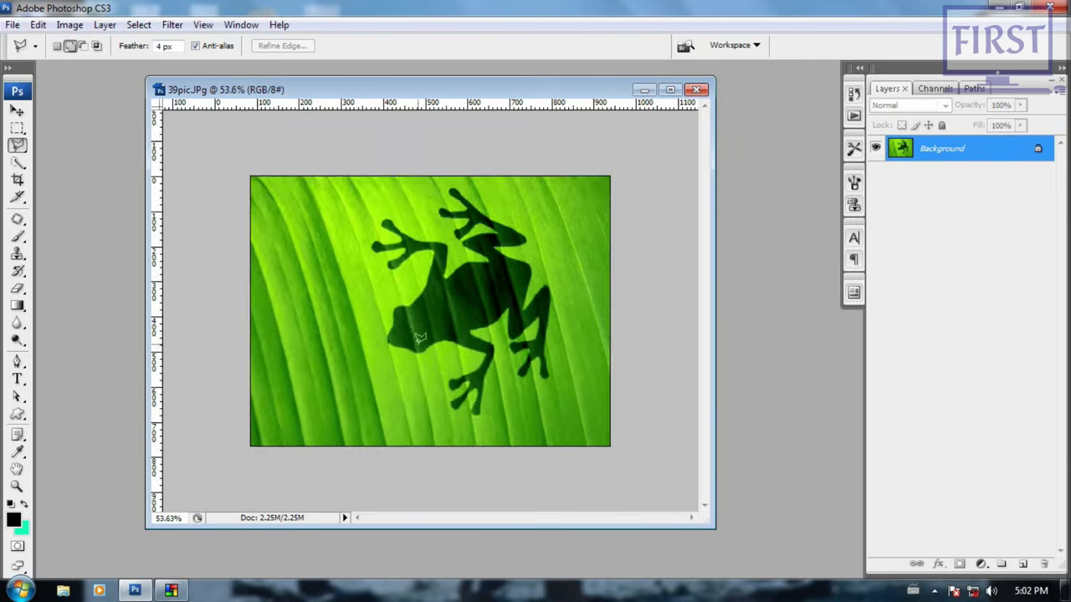
scroll(424, 336, up, 1)
scroll(423, 336, down, 1)
scroll(424, 336, up, 1)
scroll(424, 337, down, 1)
scroll(424, 336, down, 1)
scroll(426, 337, up, 1)
scroll(429, 337, up, 1)
scroll(429, 337, down, 2)
scroll(429, 337, up, 1)
scroll(429, 337, down, 1)
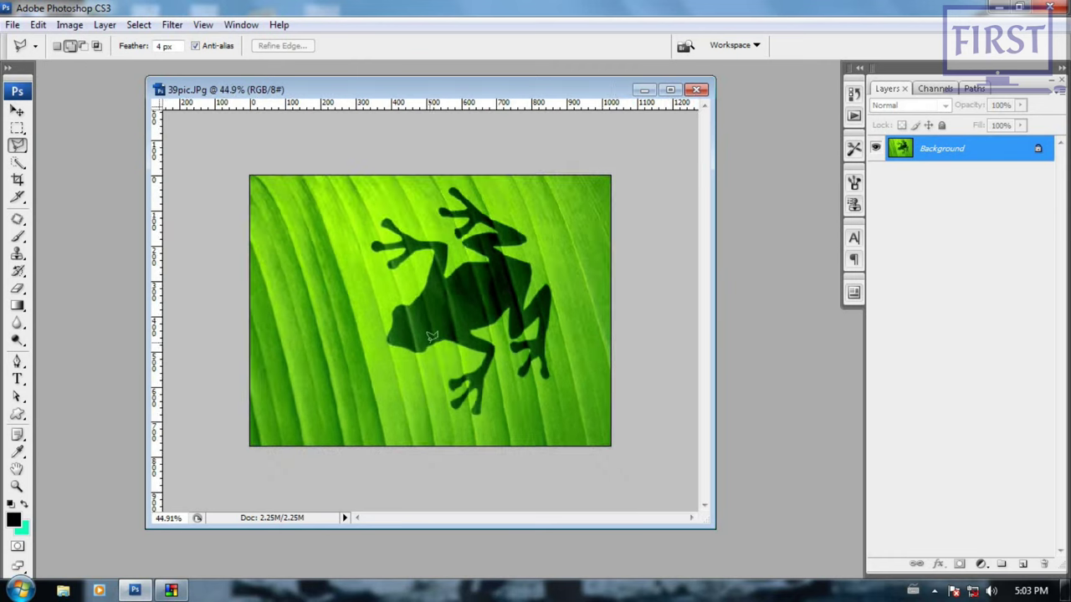
click(38, 25)
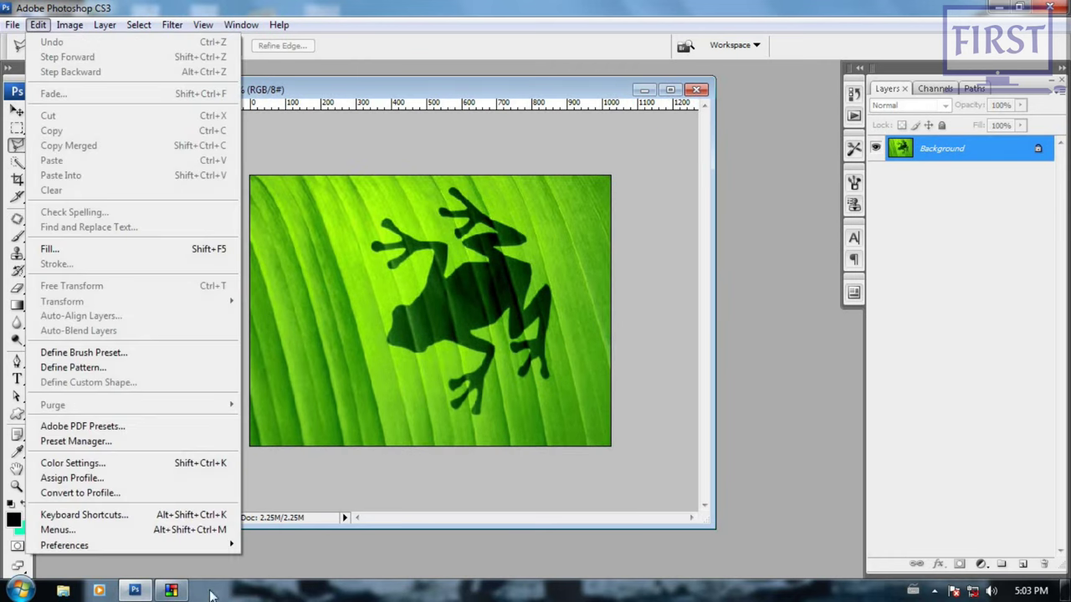
mouse_move(65, 545)
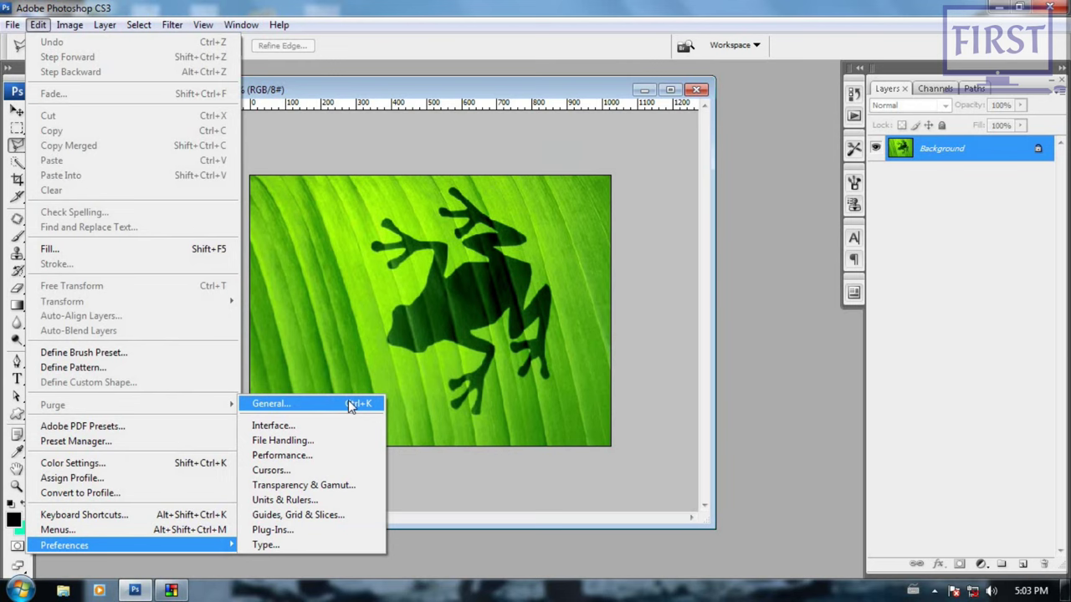
Step: Toggle Zoom with Scroll Wheel in General Preferences, confirm, then reopen and switch it back on
click(348, 403)
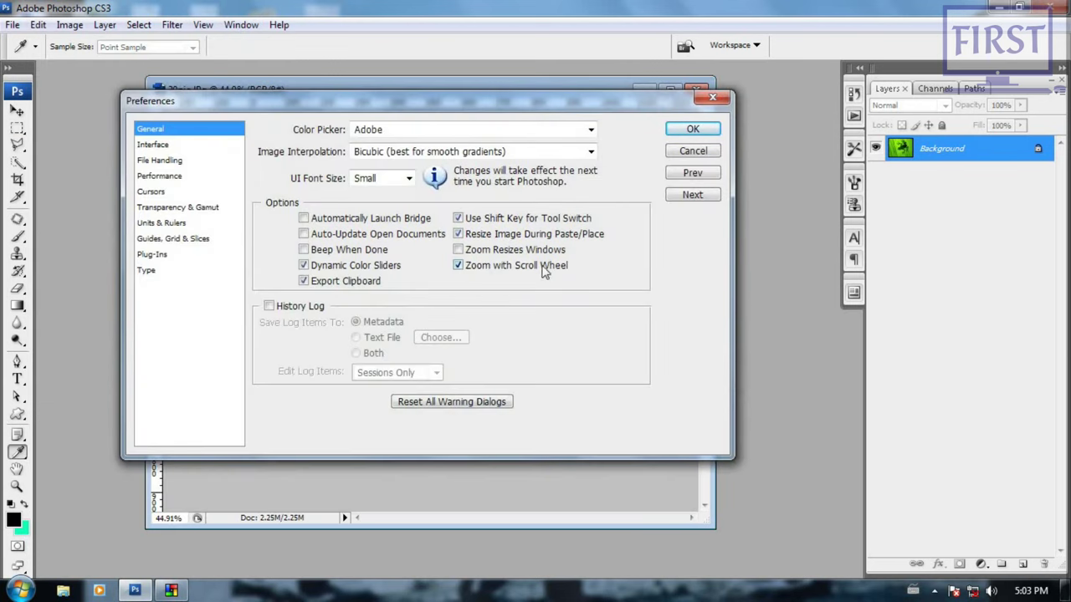
click(458, 265)
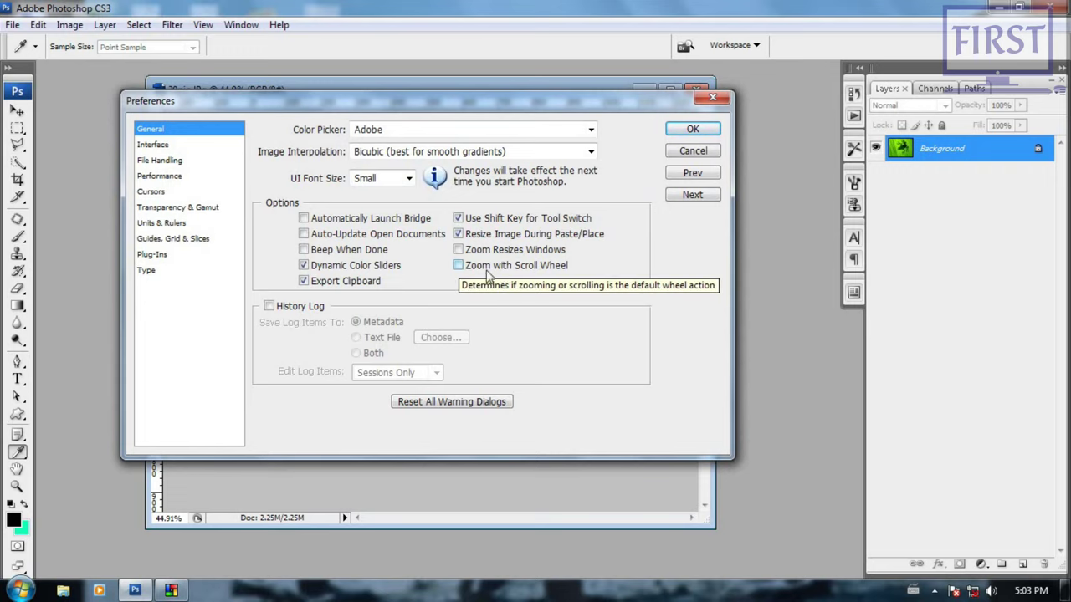
click(689, 132)
key(l)
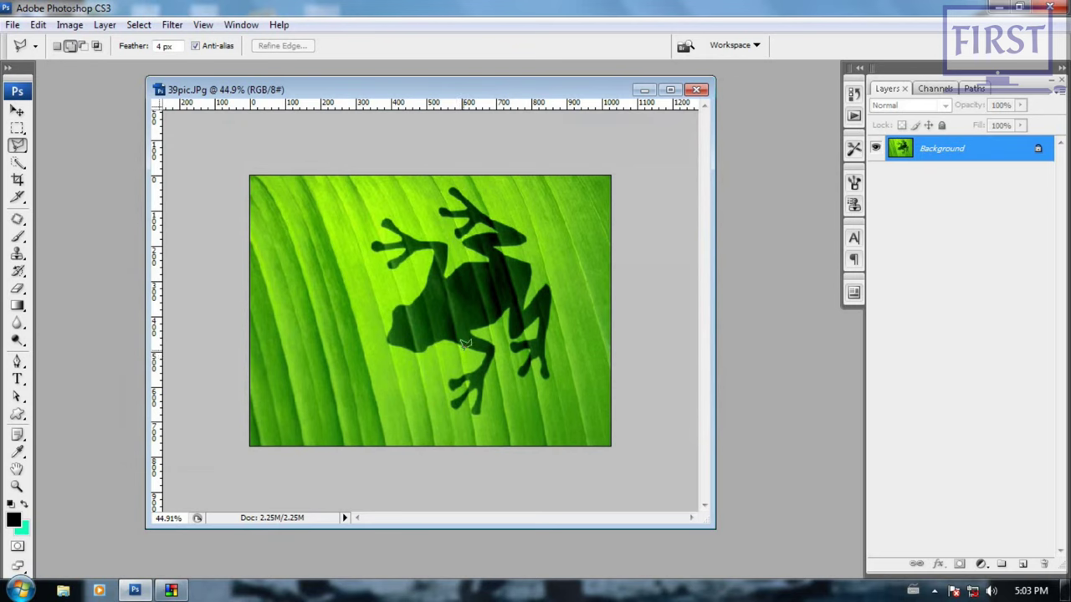
click(38, 24)
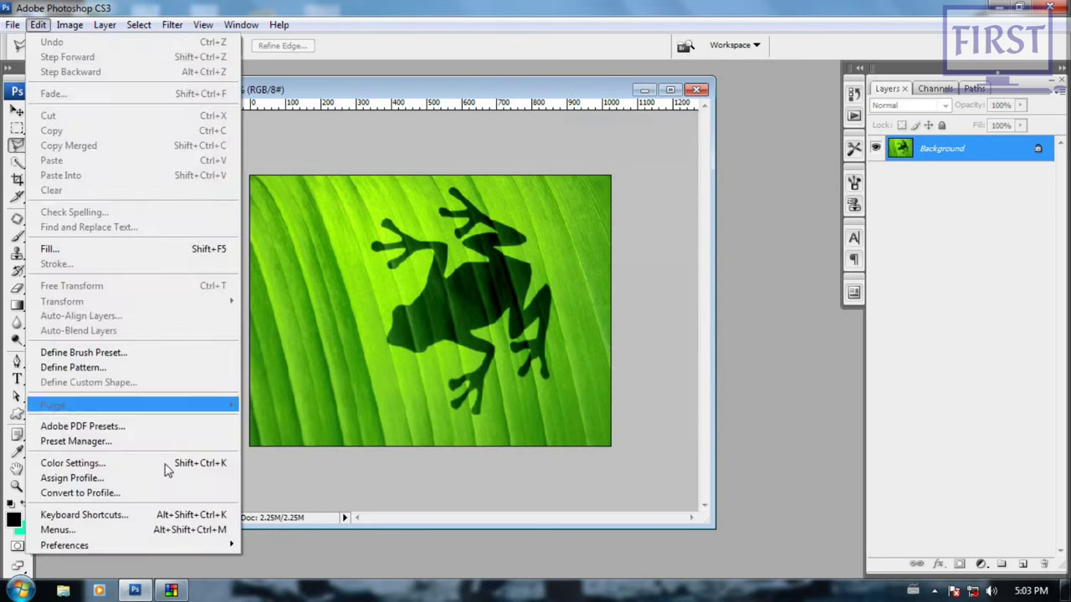
mouse_move(65, 546)
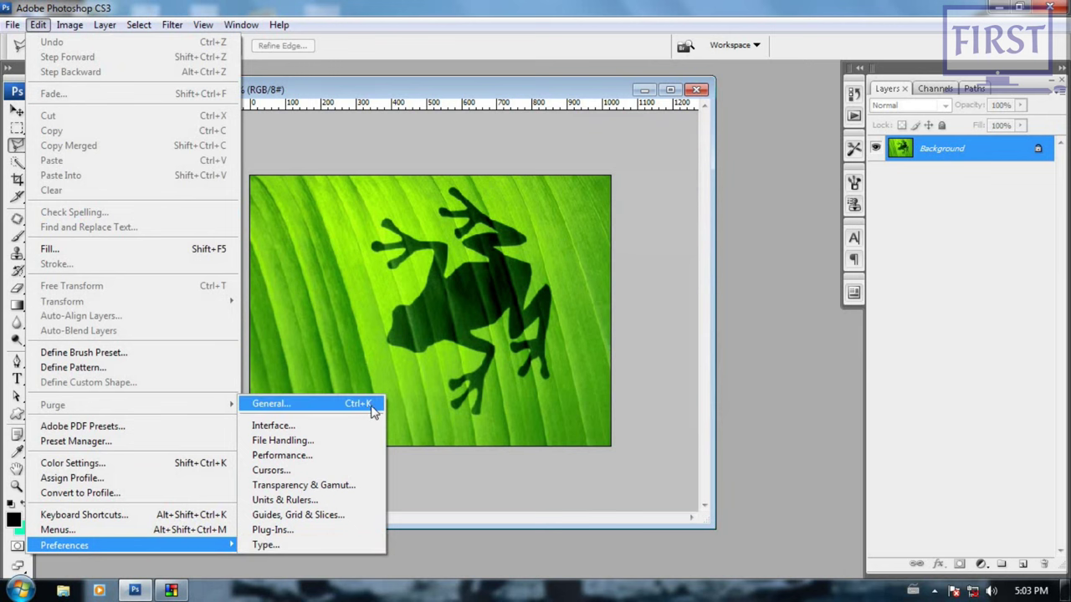
click(370, 404)
click(484, 266)
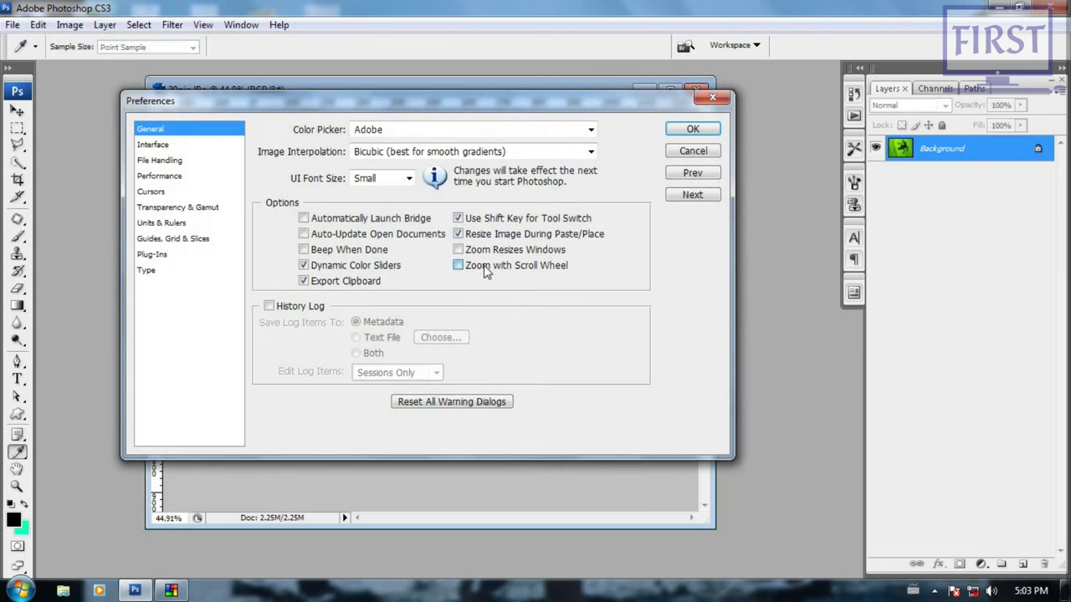
Step: Confirm the preference change, test scroll-wheel zooming on 39pic.JPG, then switch to the Zoom tool (Z)
click(693, 129)
key(l)
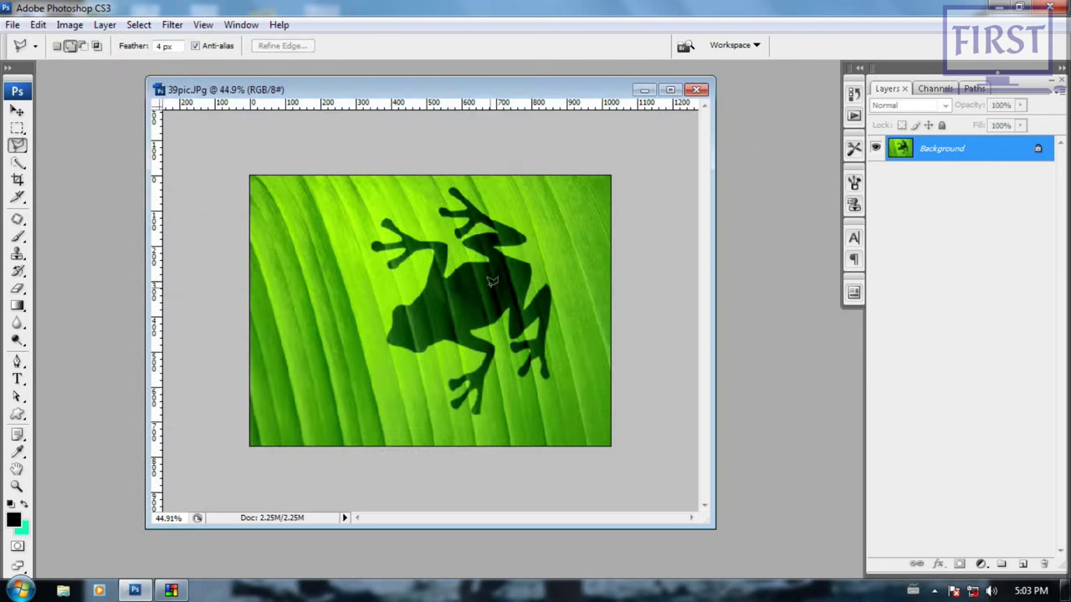
scroll(471, 297, up, 2)
scroll(471, 297, down, 1)
scroll(474, 287, down, 1)
scroll(476, 281, up, 1)
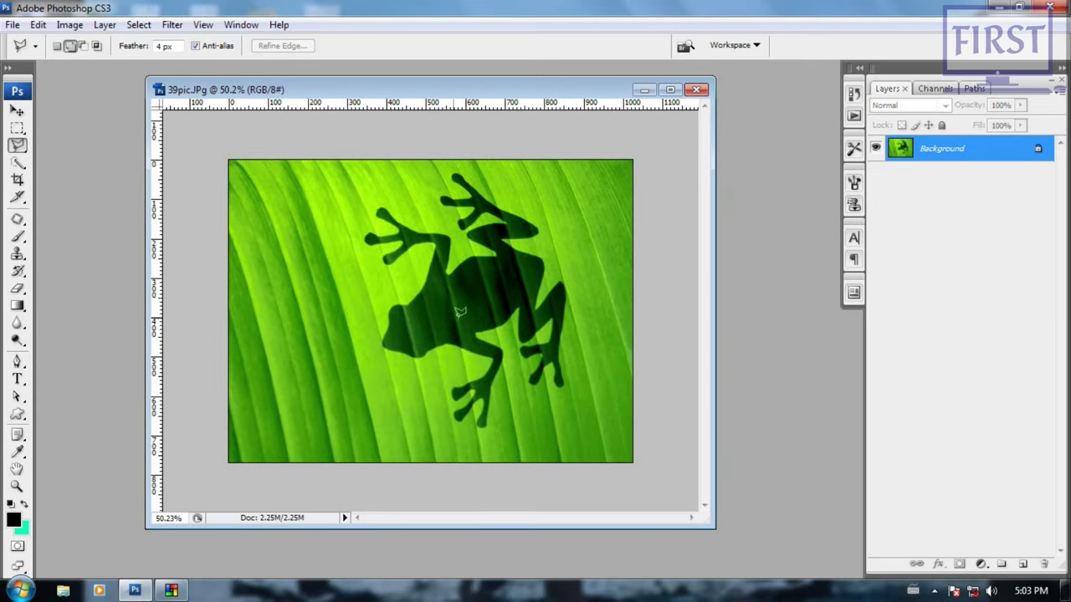
scroll(391, 330, down, 1)
scroll(391, 330, up, 1)
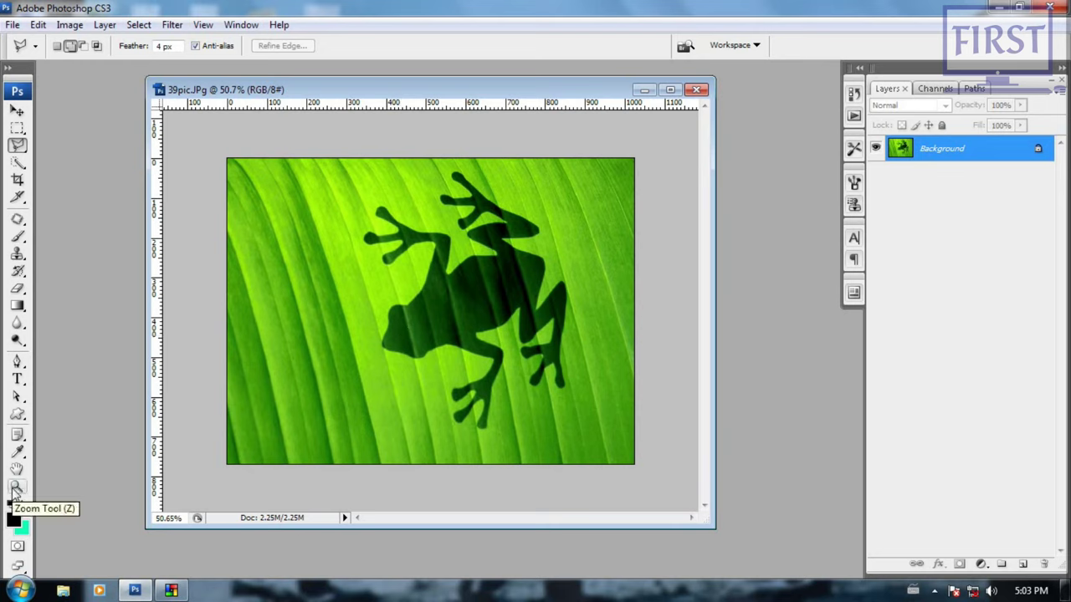
click(17, 111)
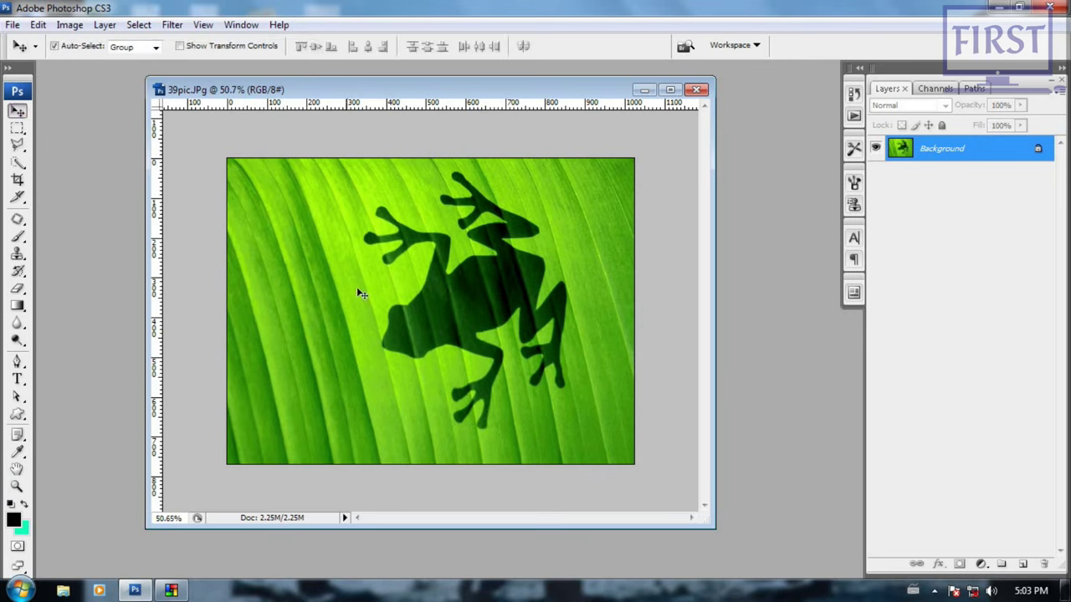
key(z)
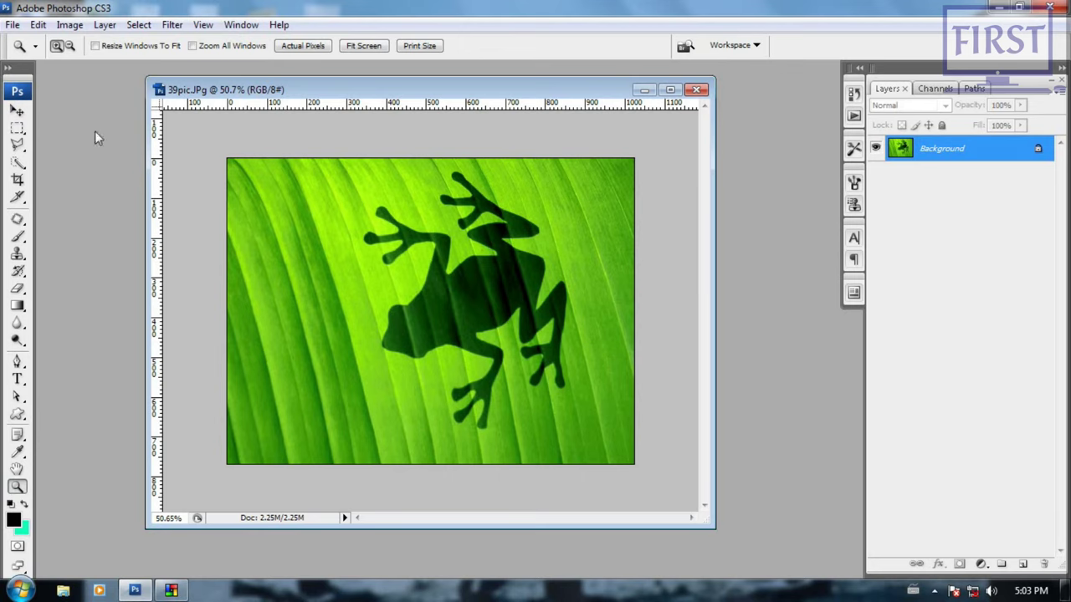
Step: In Zoom In mode, magnify the frog's head, then marquee-zoom closely onto one toe
click(55, 46)
click(394, 311)
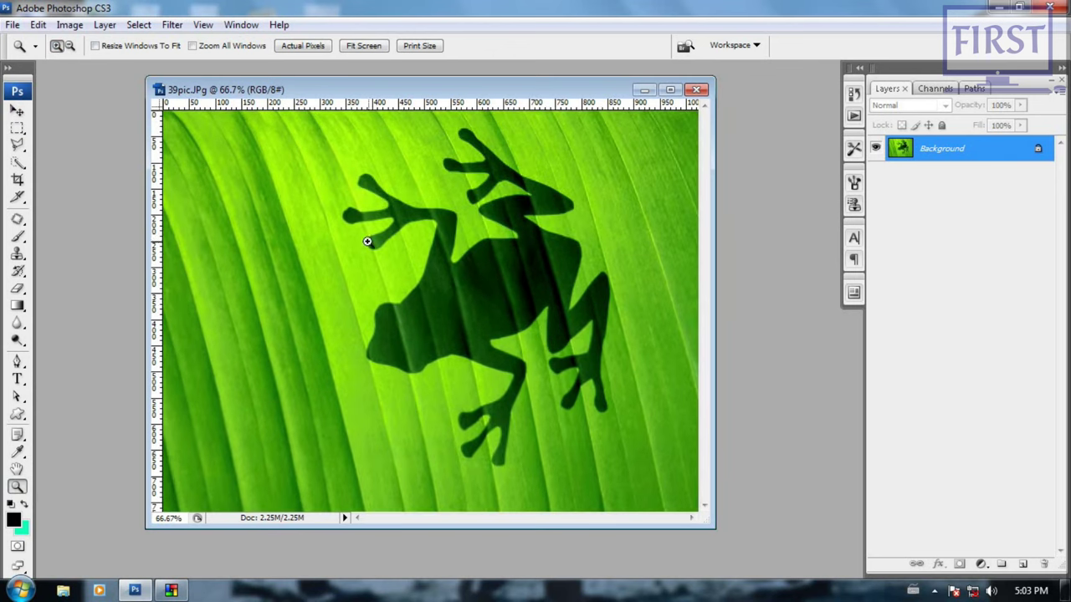
drag(354, 232, 400, 257)
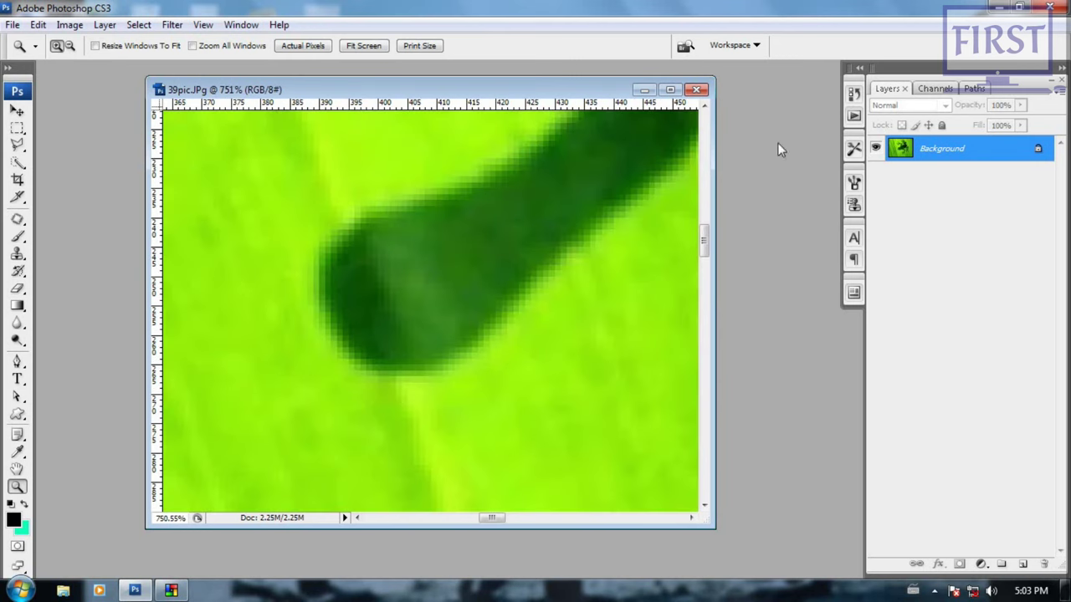
scroll(480, 342, down, 3)
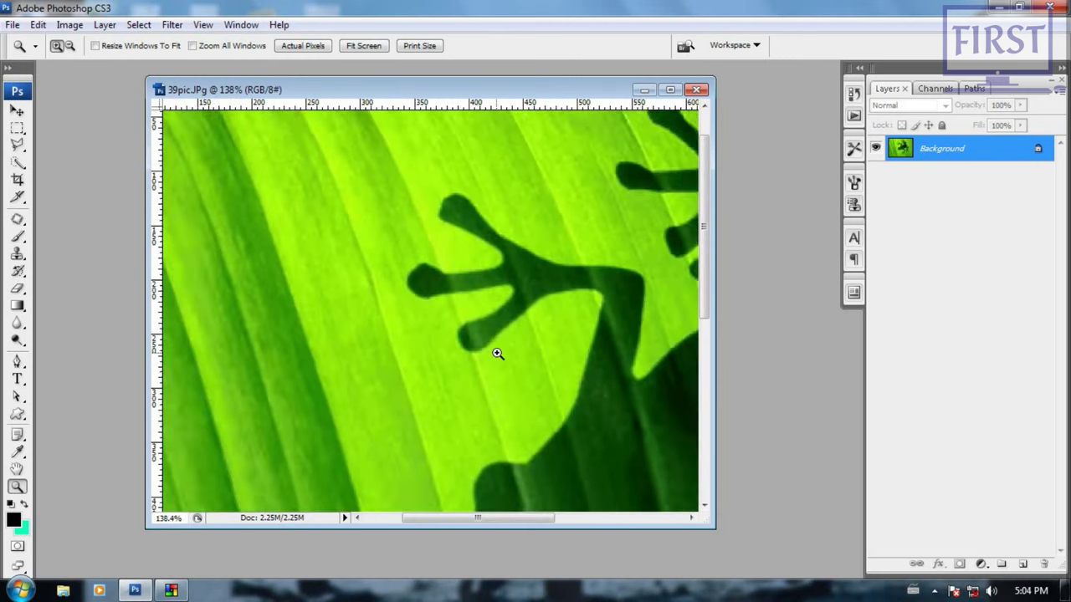
scroll(497, 350, down, 3)
scroll(497, 351, down, 3)
scroll(495, 351, up, 2)
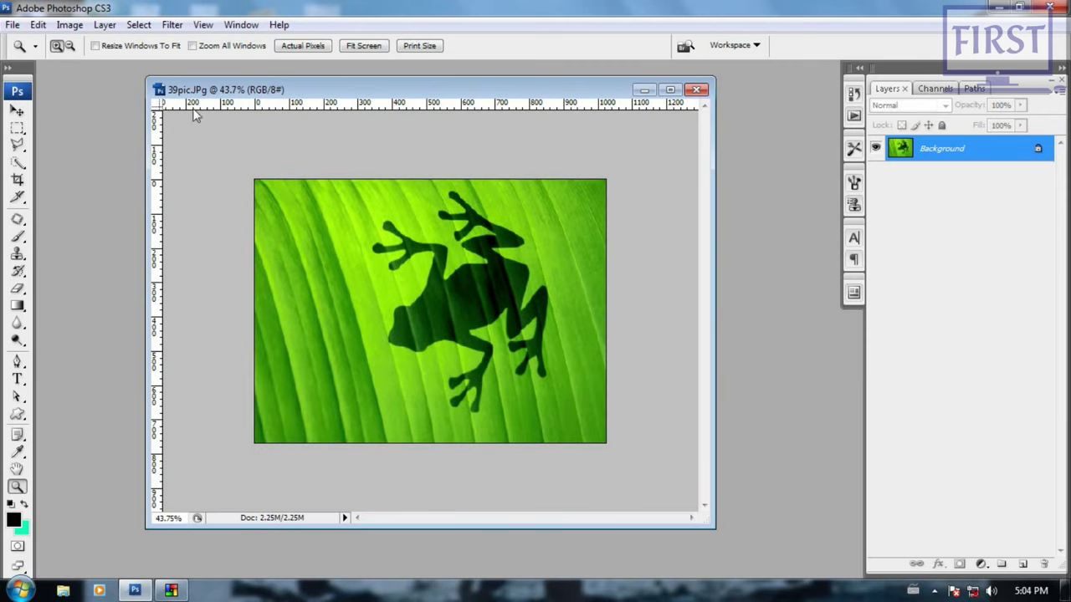
Step: Switch the Zoom tool to Zoom Out and step down through 66.7%, 50% and 33.3%
click(70, 45)
scroll(430, 313, up, 1)
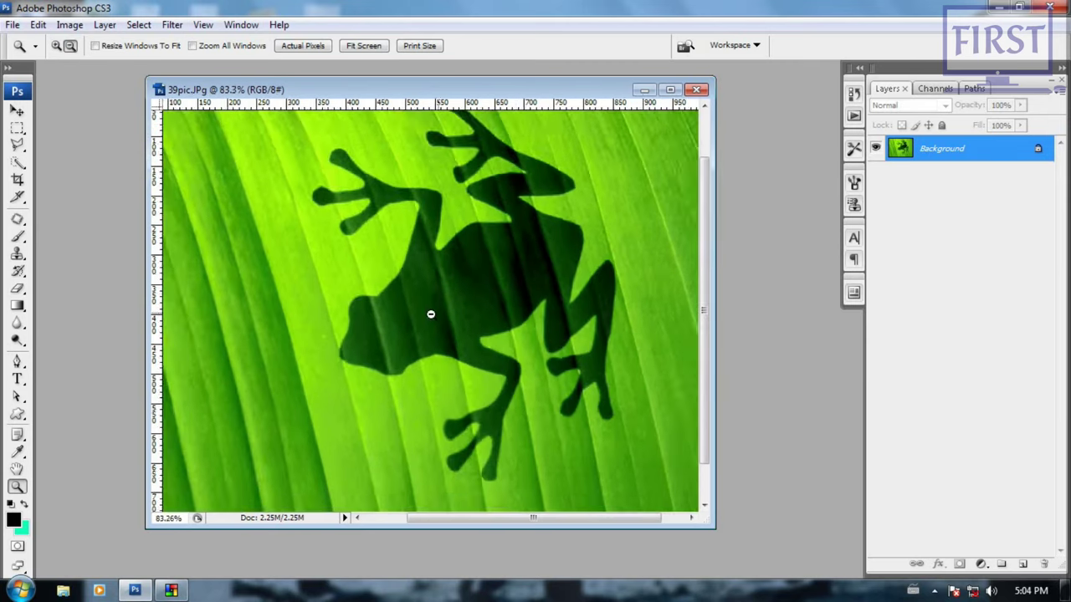
scroll(455, 265, up, 2)
click(455, 266)
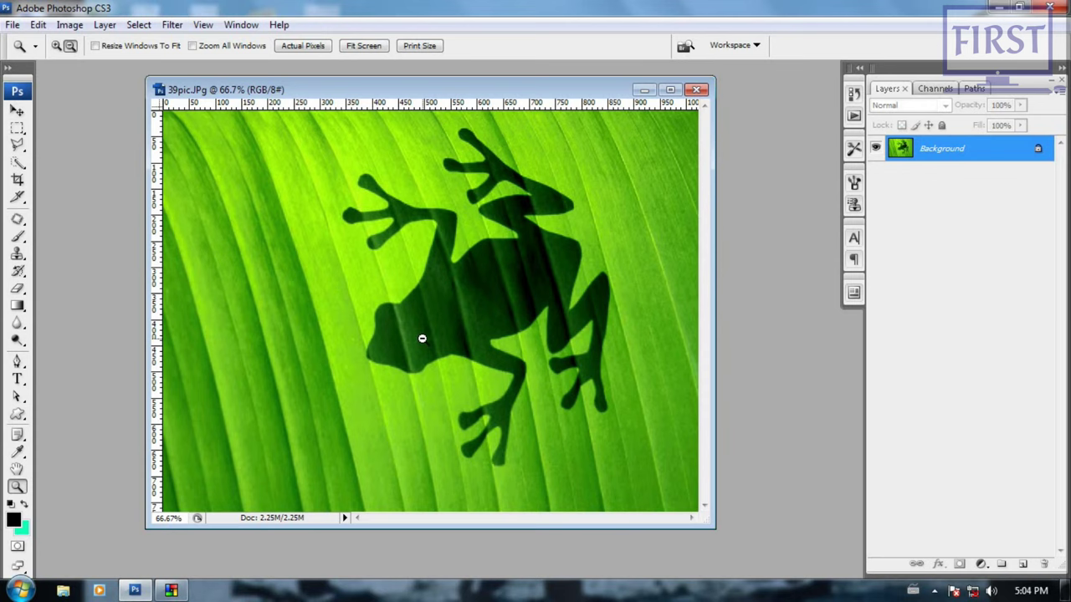
click(422, 338)
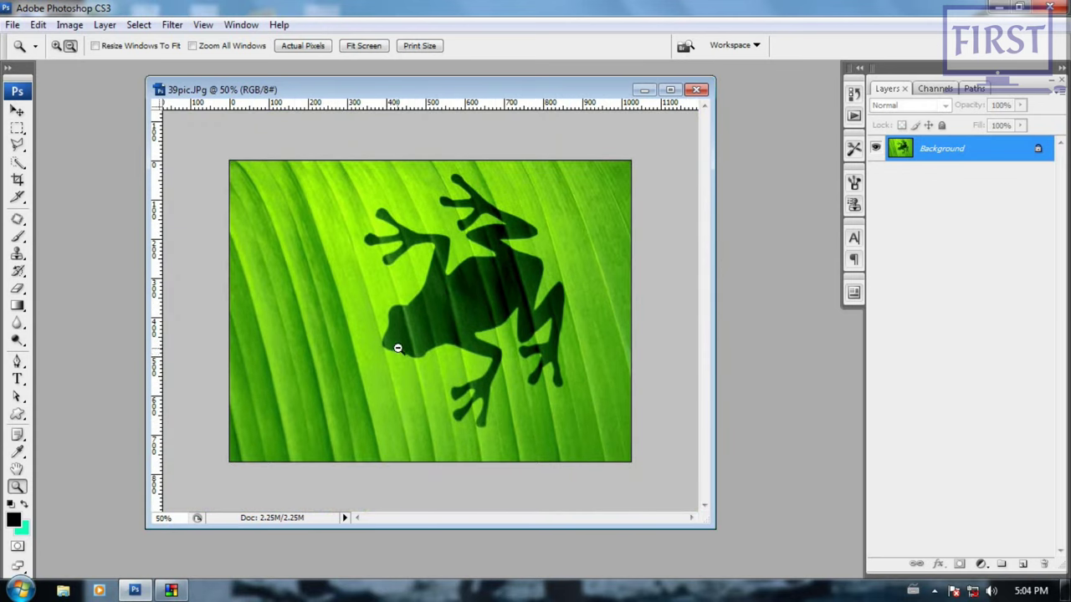
click(556, 335)
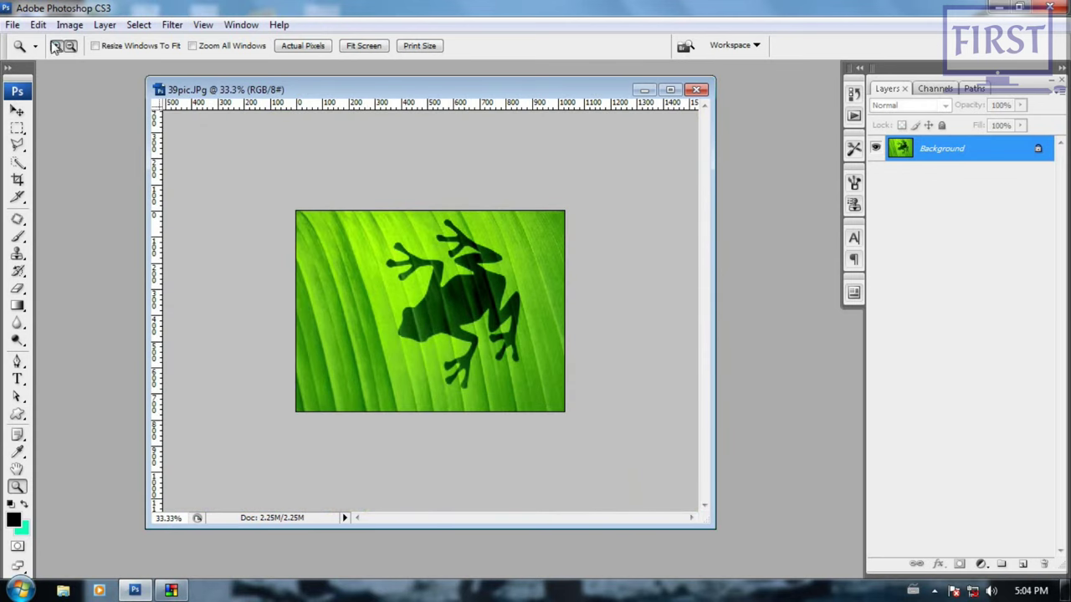
Step: Zoom in to 66.7%, then Alt-click back out to 33.3% and on to 16.7%
click(56, 46)
click(454, 308)
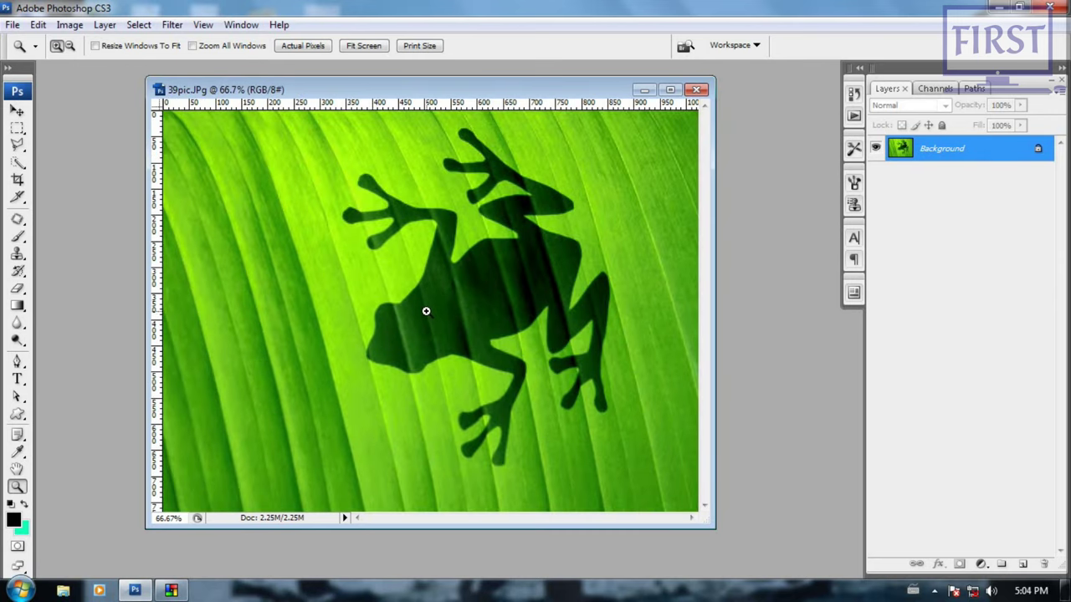
key(alt)
alt+click(426, 311)
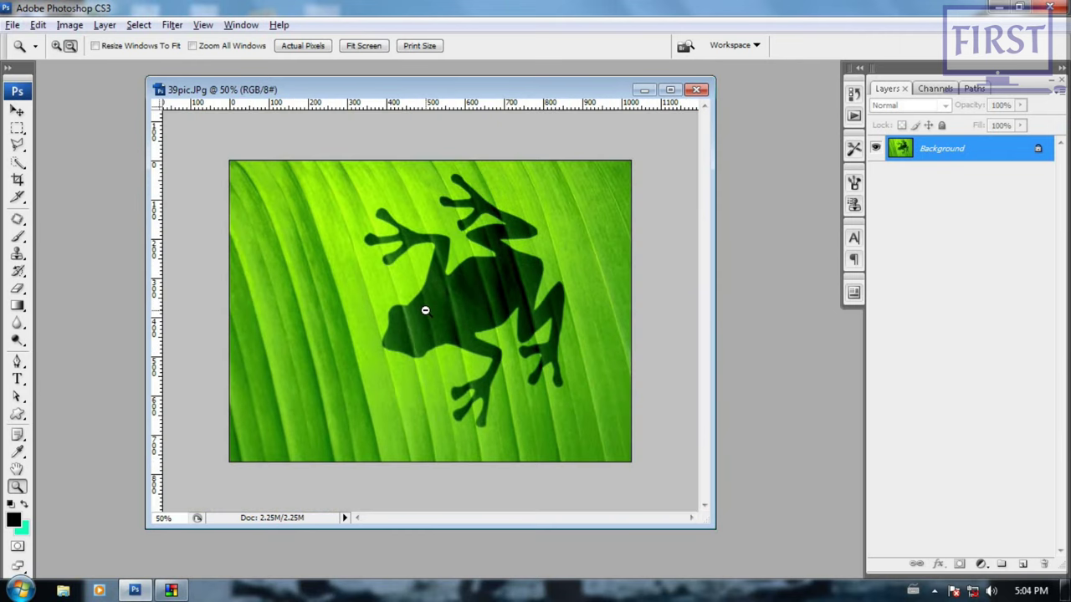
alt+click(425, 310)
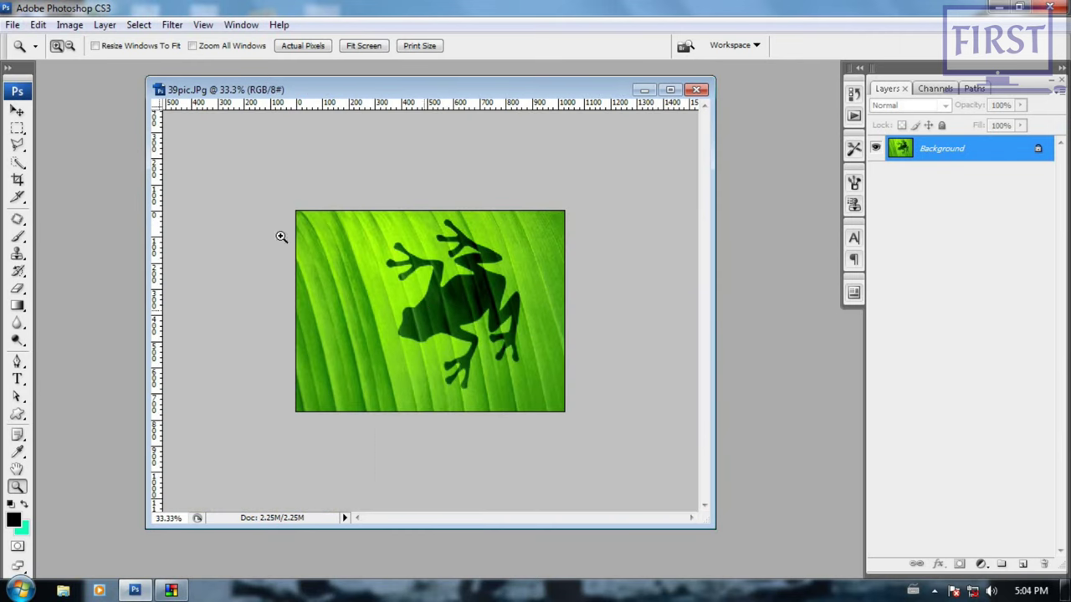
click(71, 48)
click(410, 335)
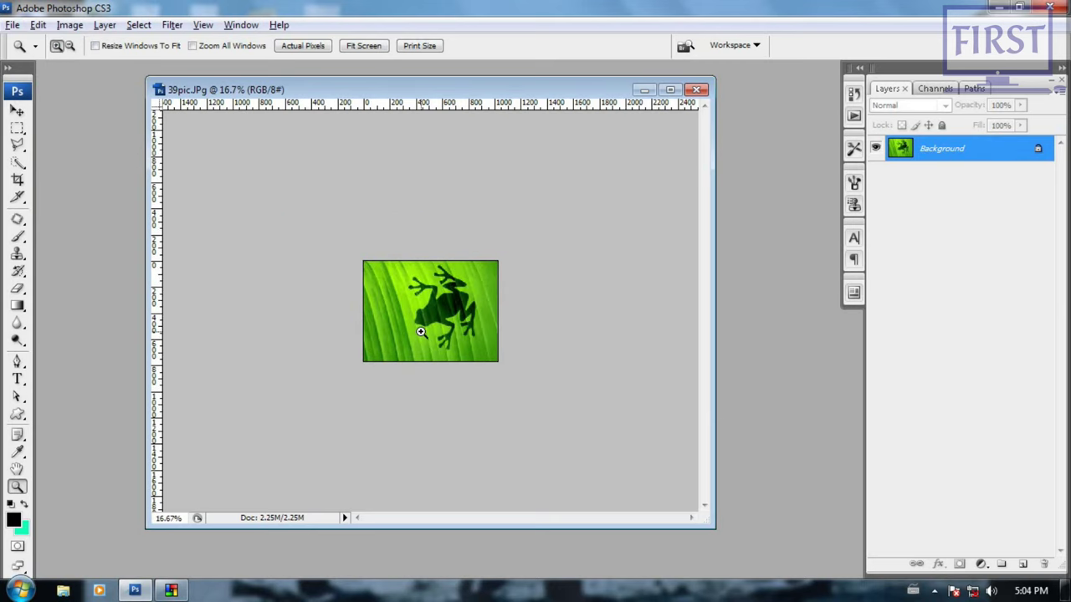
Step: Zoom back in through 33.3%, 50% and 66.7%, then show Actual Pixels at 100%
alt+click(420, 332)
alt+click(421, 310)
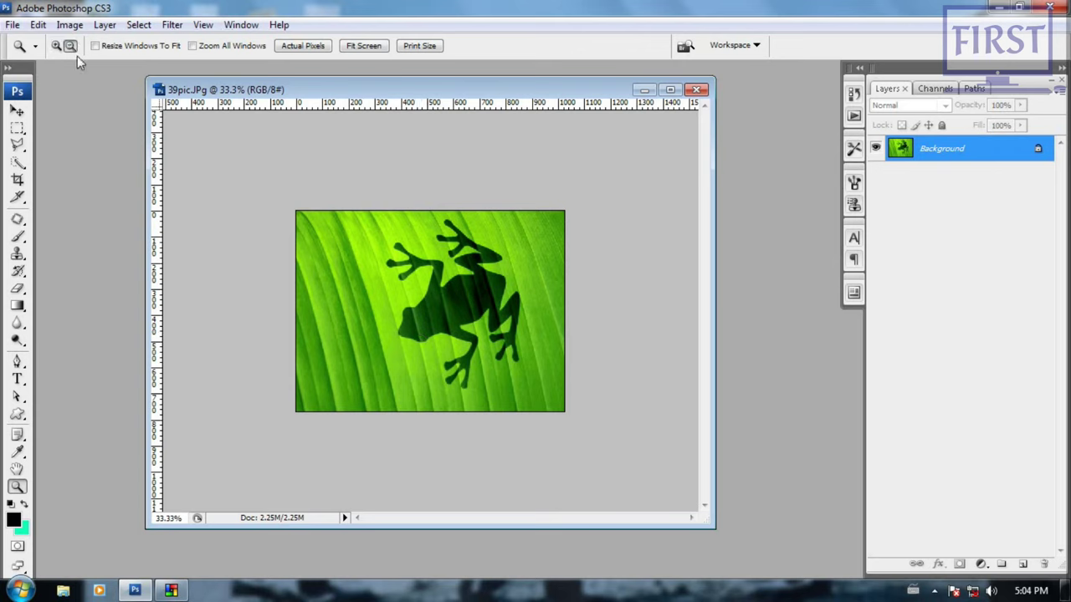
click(428, 359)
click(426, 277)
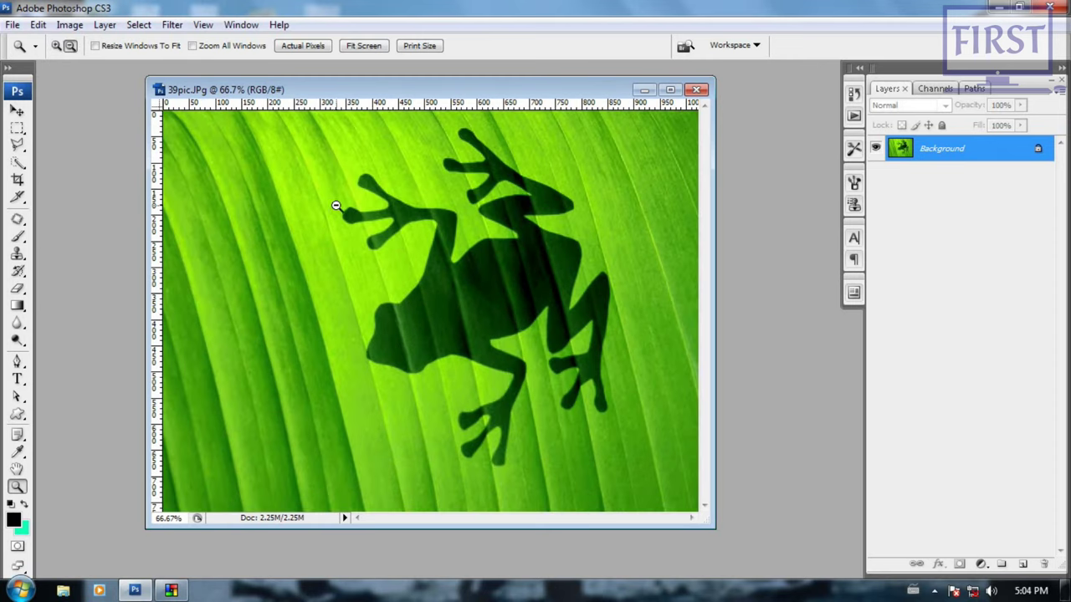
click(310, 46)
Step: Zoom out to 63.6%, then magnify the frog's body down to a dark green patch
alt+click(486, 343)
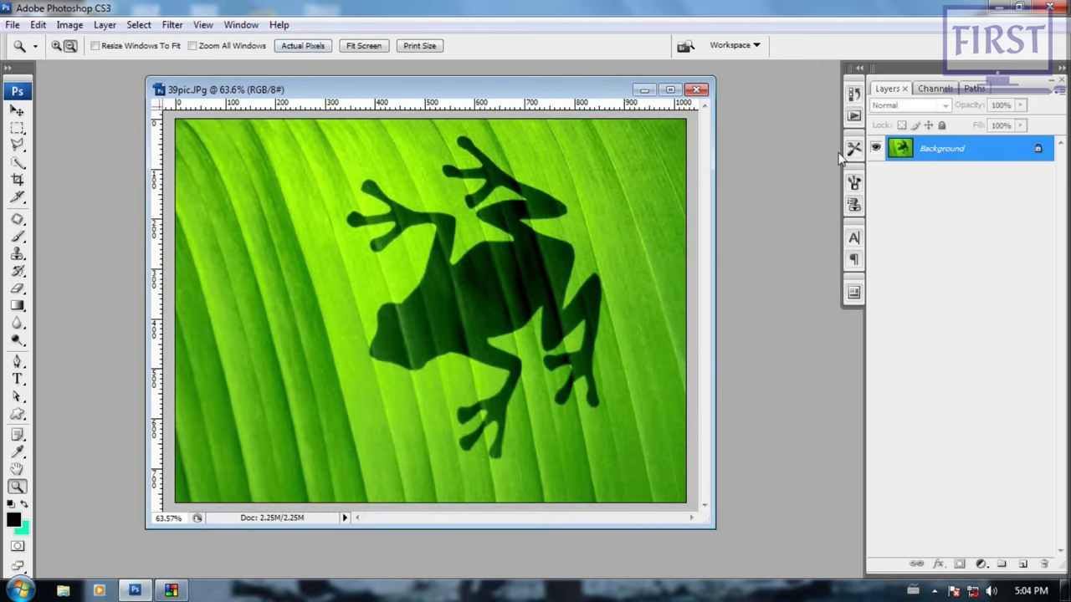
click(477, 318)
click(402, 299)
click(401, 274)
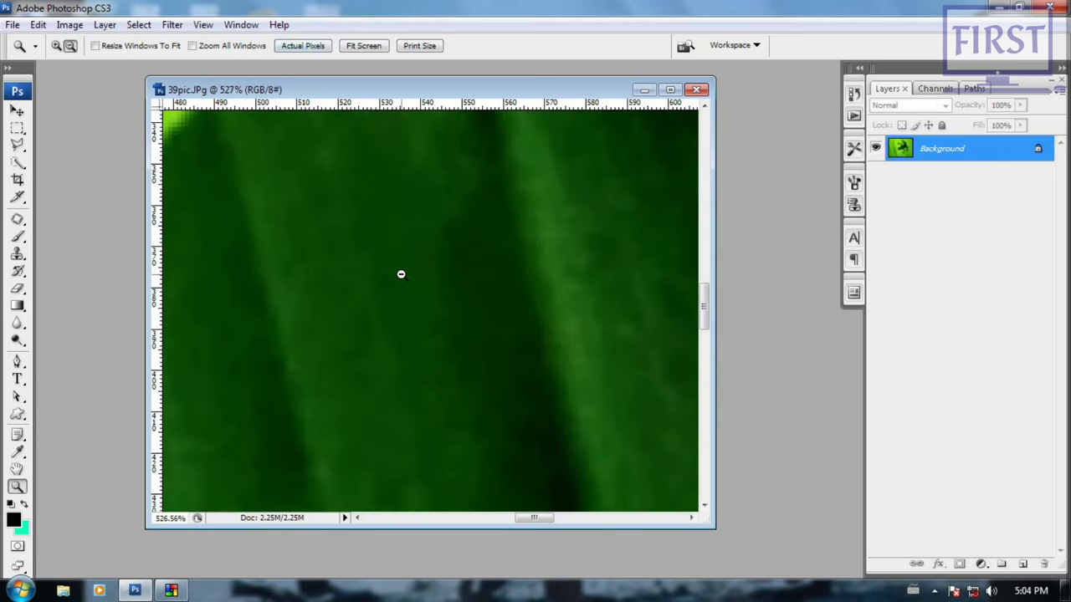
Step: View the frog photo at Actual Pixels, then Fit Screen, zoom out to a speck, and Fit Screen again
click(303, 47)
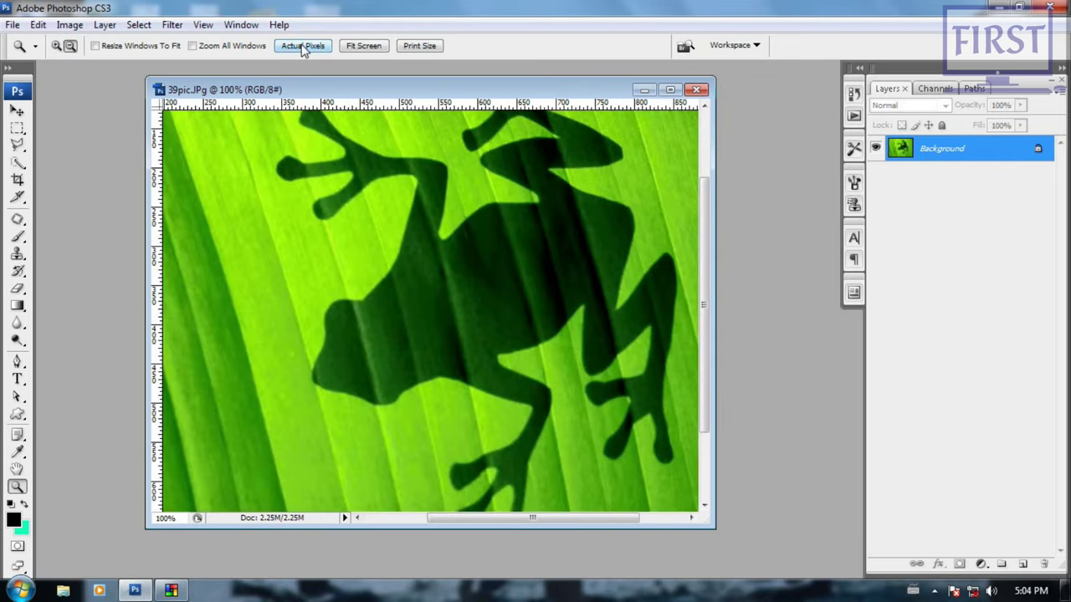
click(364, 46)
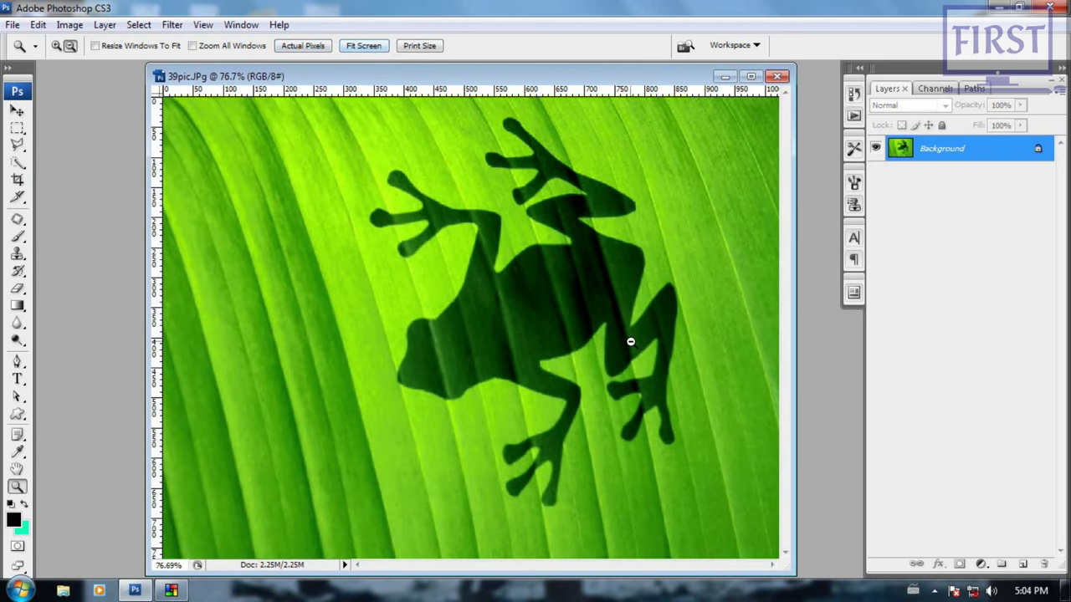
alt+click(632, 342)
drag(633, 342, 472, 357)
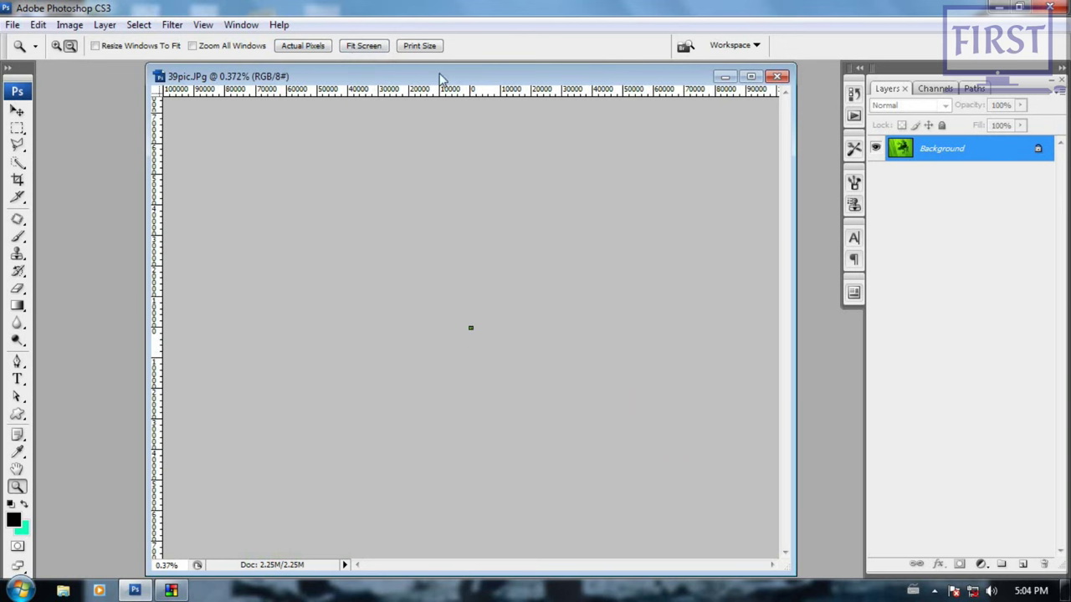
click(366, 47)
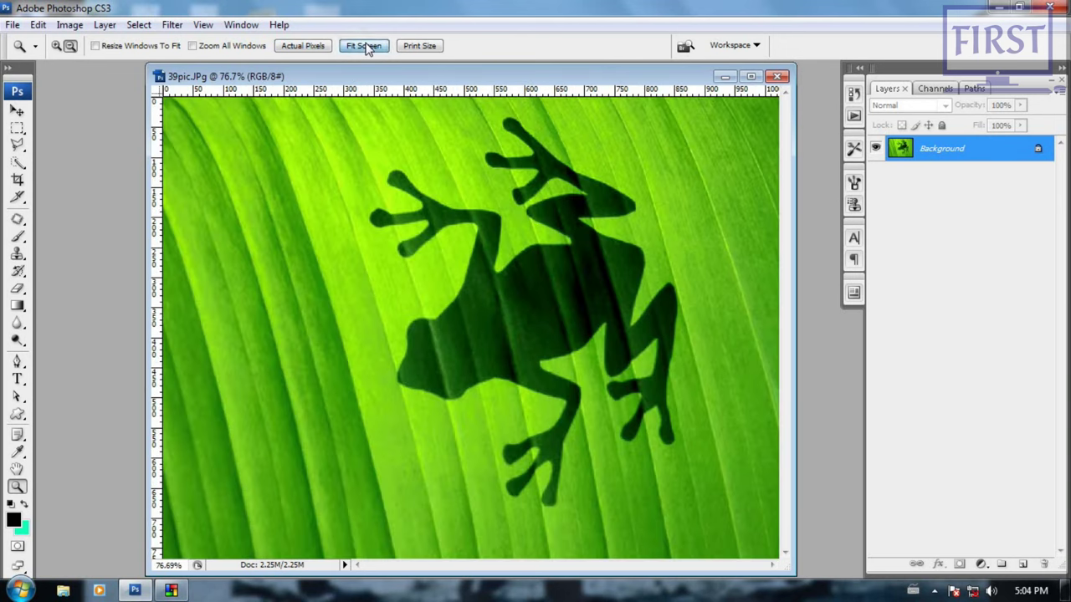
Step: Show the photo at Print Size, scroll out to the whole image, and nudge the window left
click(420, 46)
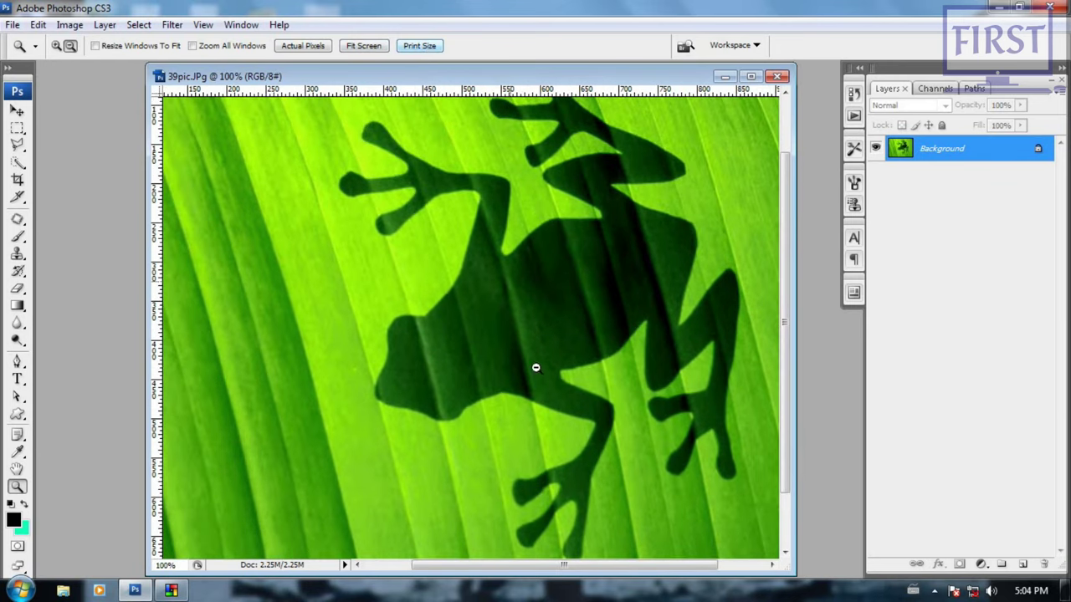
scroll(540, 360, up, 3)
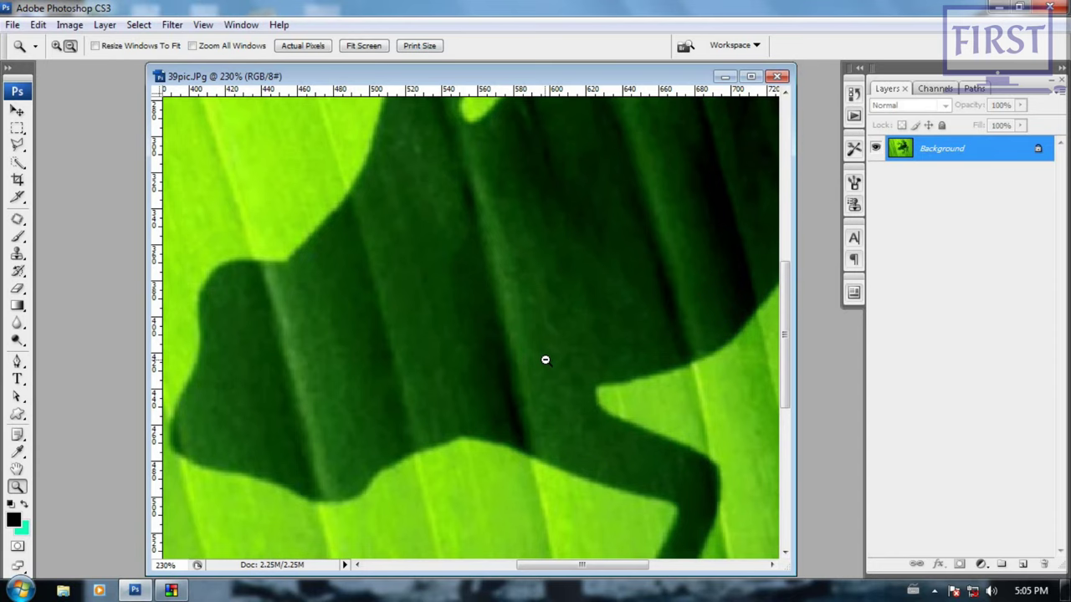
scroll(557, 365, down, 1)
scroll(517, 330, down, 2)
scroll(452, 268, down, 1)
scroll(352, 163, down, 1)
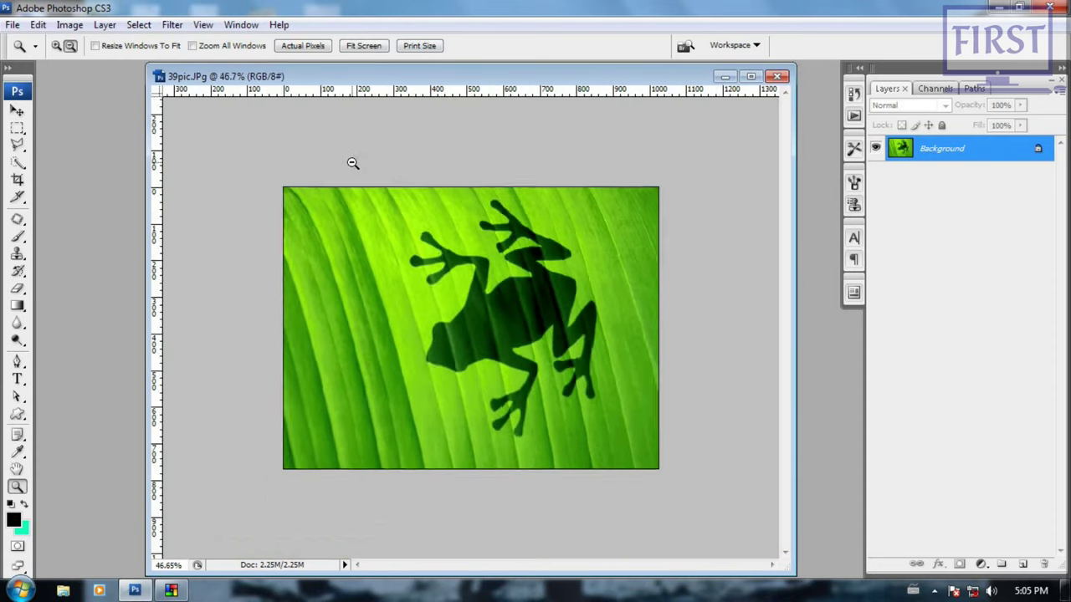
scroll(352, 163, up, 1)
drag(439, 77, 430, 77)
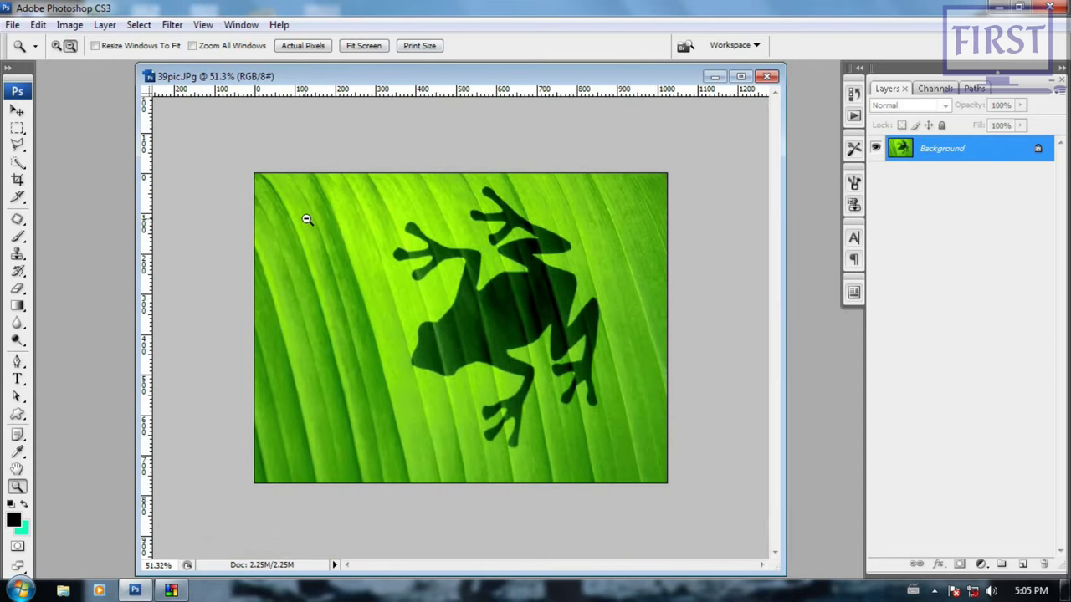
Step: With the Move tool active, zoom with Ctrl+- and Ctrl++, ending at 25%
click(16, 111)
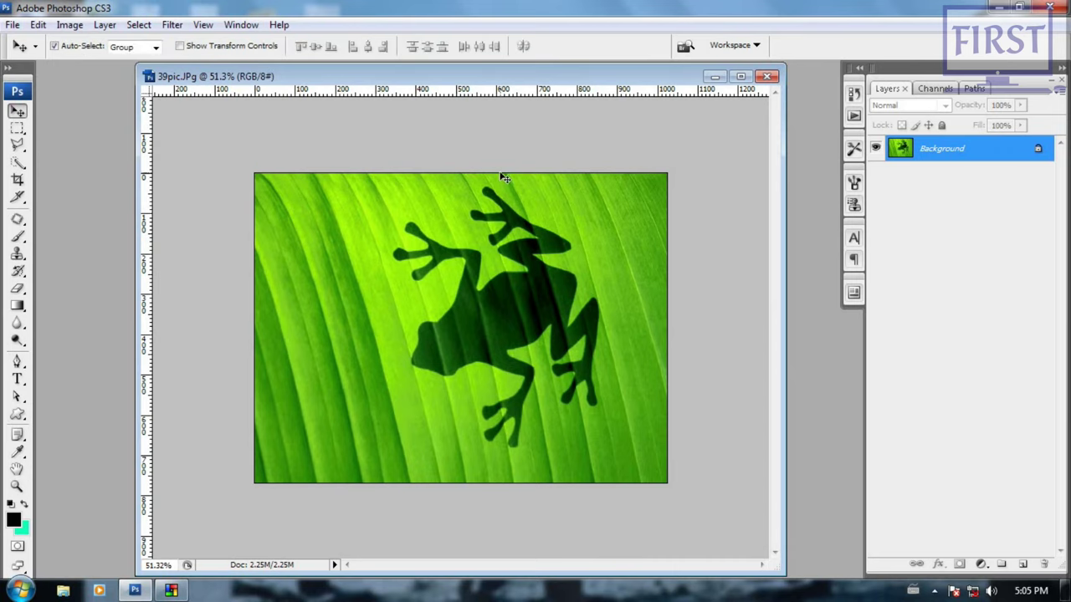
key(ctrl+minus)
key(ctrl+minus)
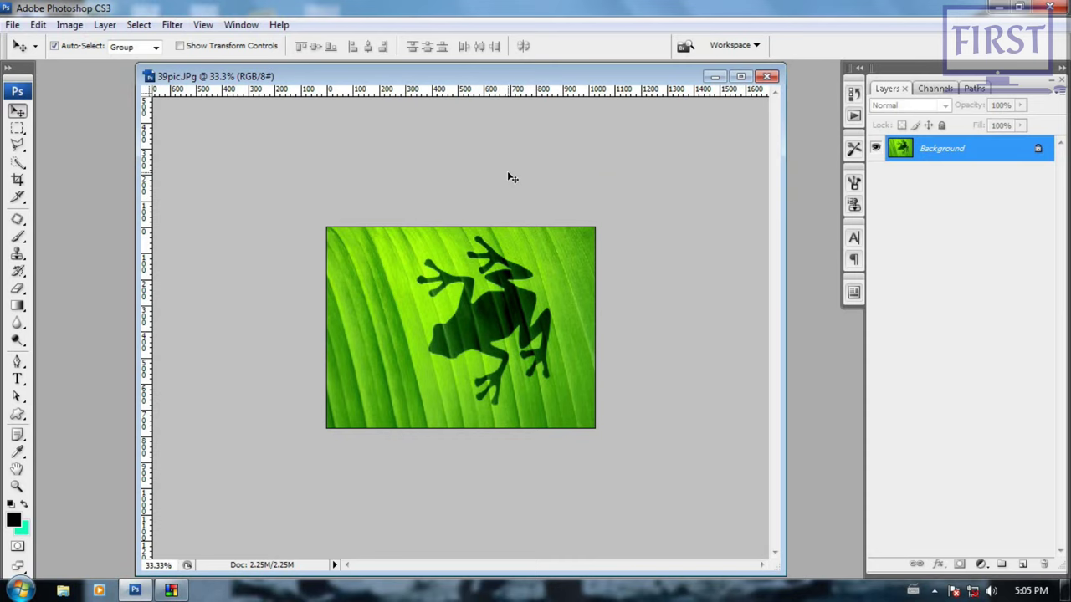
key(ctrl+plus)
key(ctrl+plus)
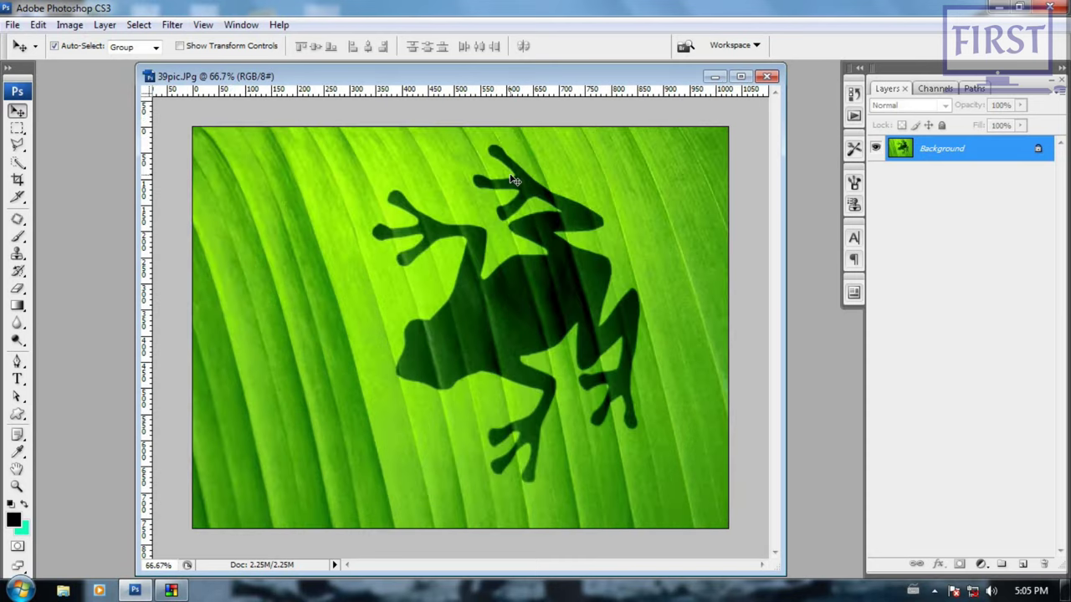
key(ctrl+plus)
key(ctrl+minus)
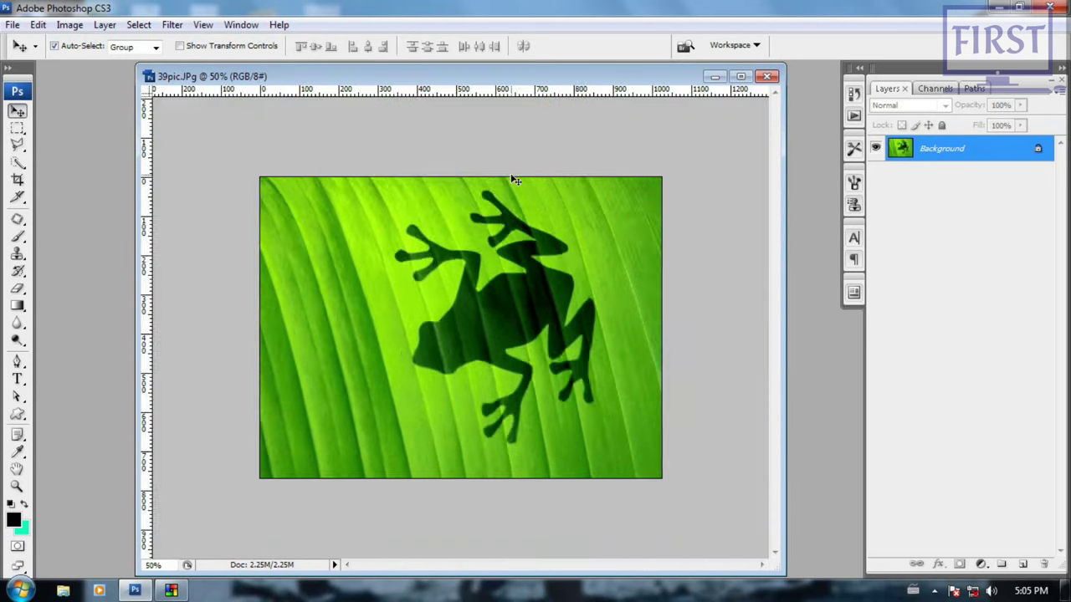
key(ctrl+minus)
key(ctrl+minus)
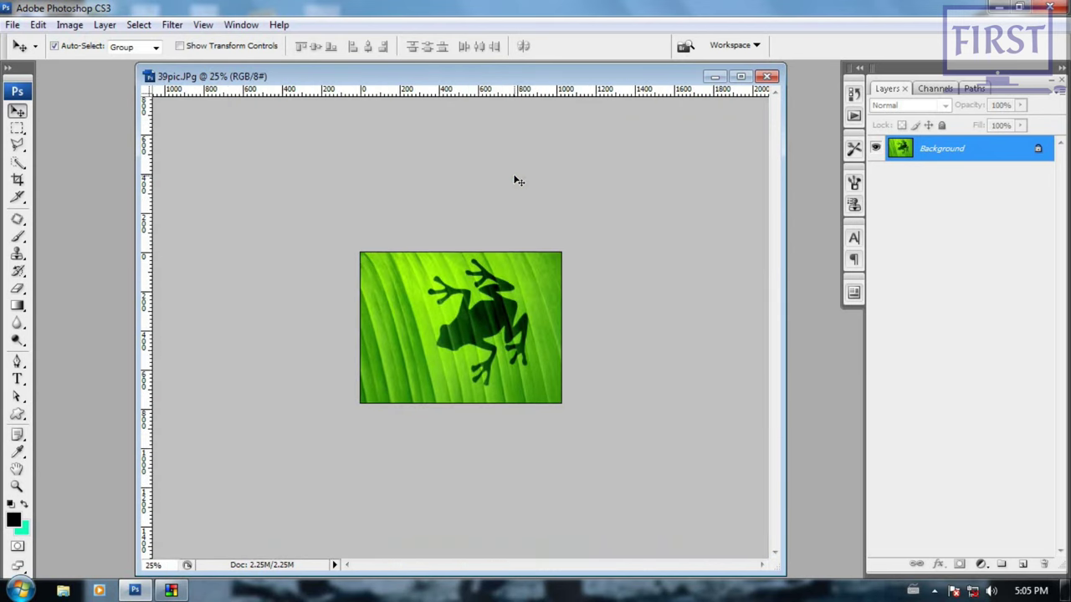
key(ctrl+minus)
key(ctrl+minus)
key(ctrl+minus)
key(ctrl+minus)
key(ctrl+minus)
key(ctrl+minus)
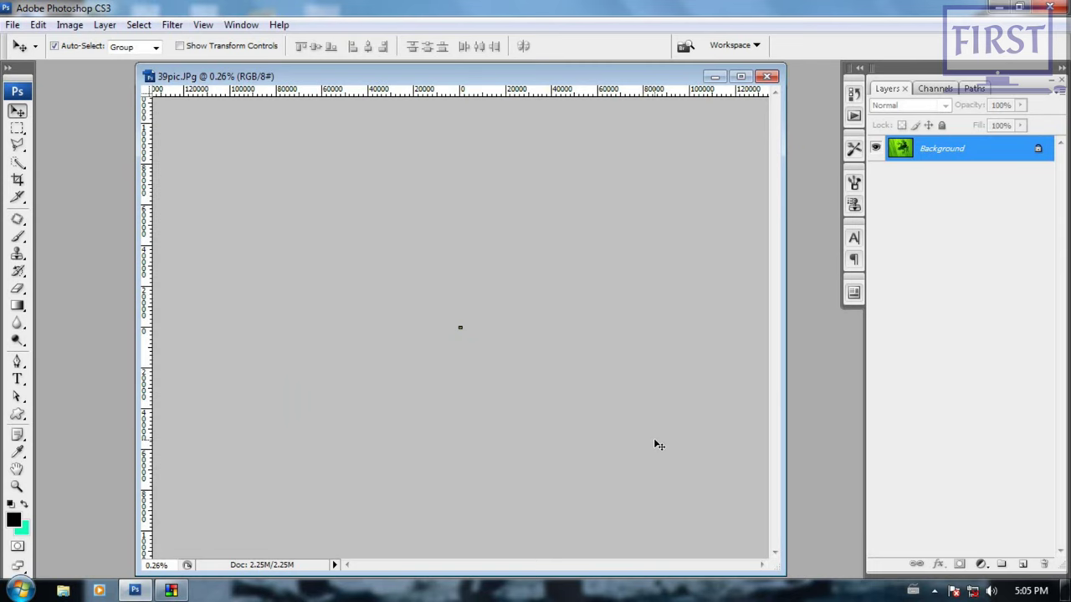
Step: Fit the photo on screen with Ctrl+0, then Alt+scroll it down to about 7%
key(ctrl+0)
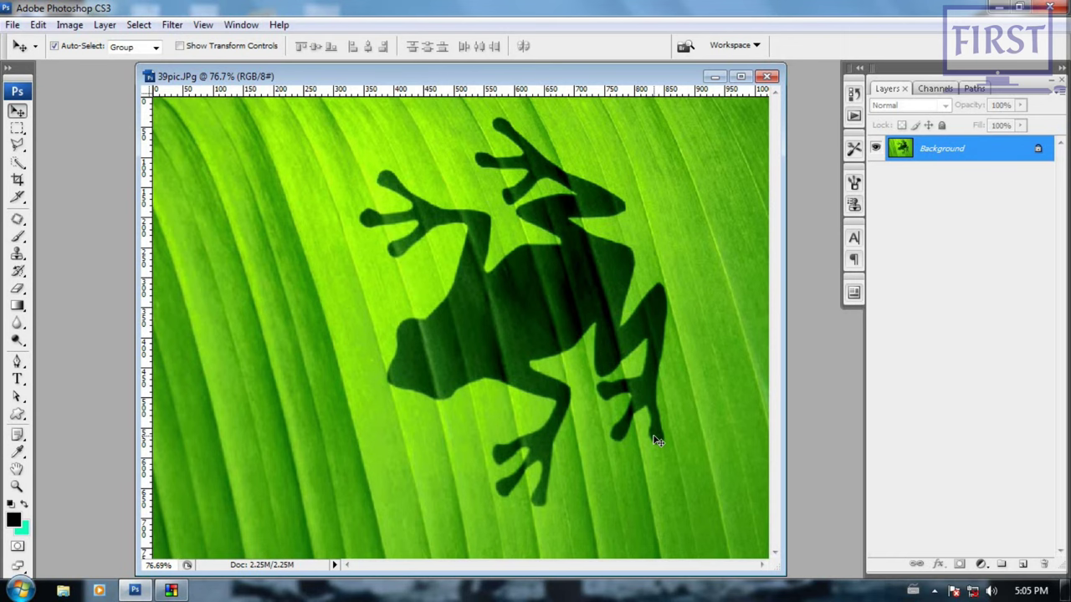
scroll(636, 427, down, 3)
scroll(586, 393, down, 2)
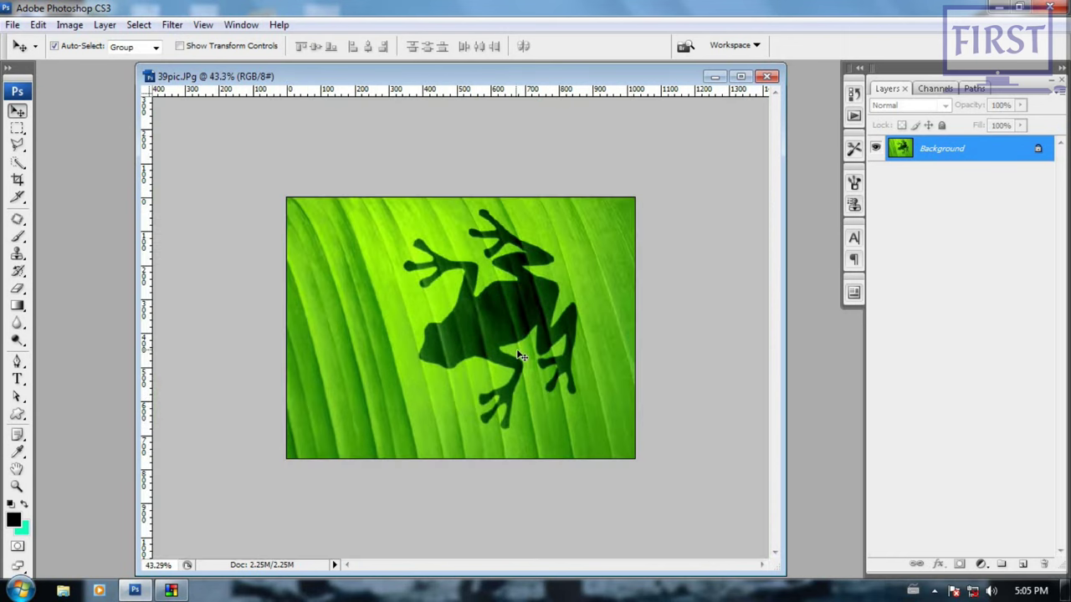
scroll(515, 356, down, 3)
key(ctrl+0)
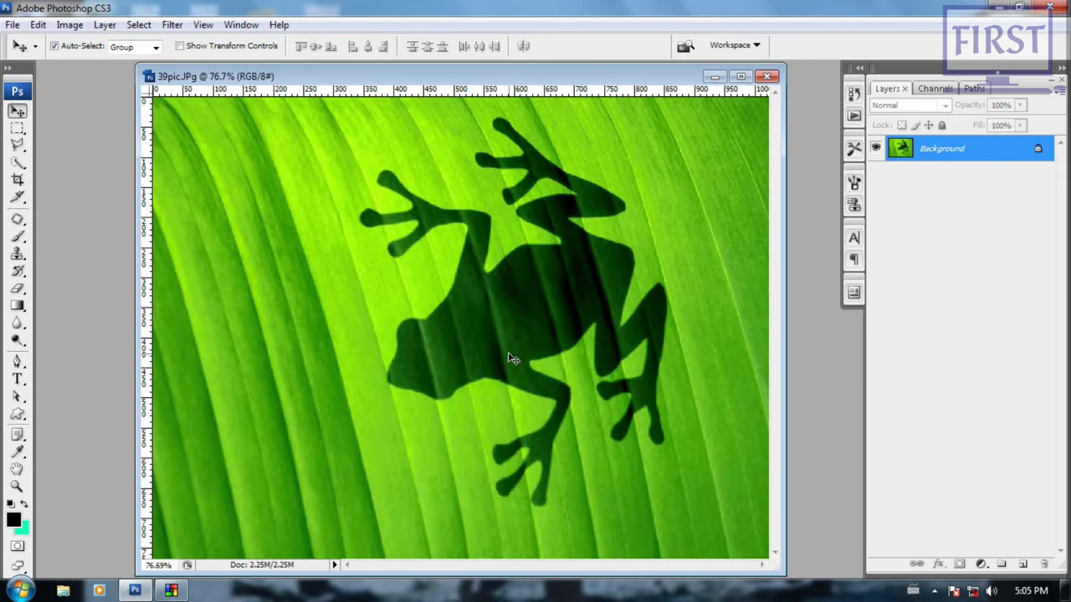
scroll(502, 361, down, 1)
scroll(429, 366, down, 2)
scroll(428, 368, down, 2)
scroll(430, 368, down, 1)
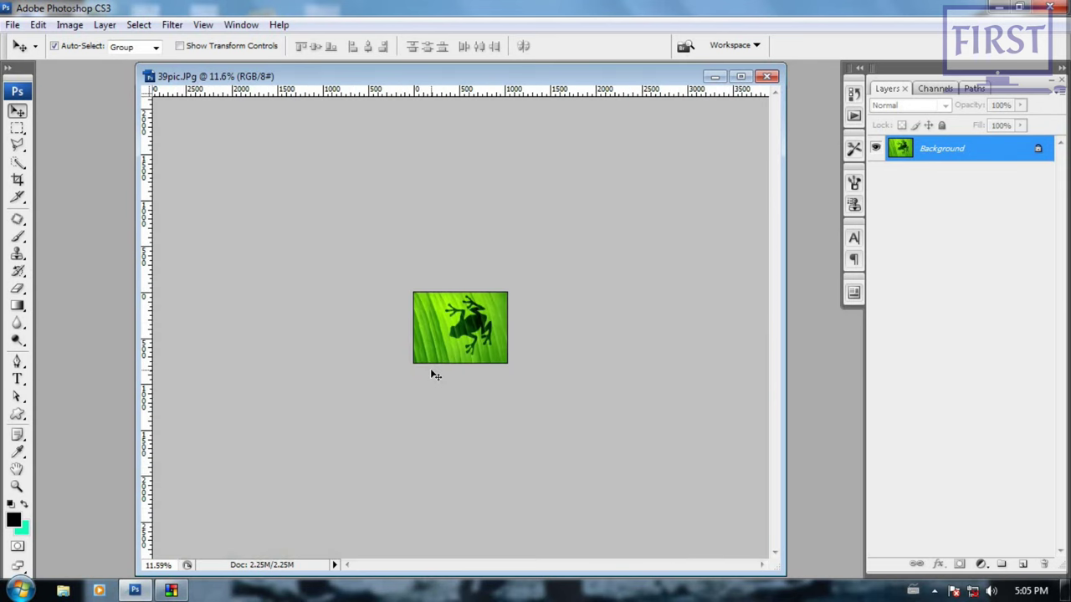
scroll(431, 368, down, 1)
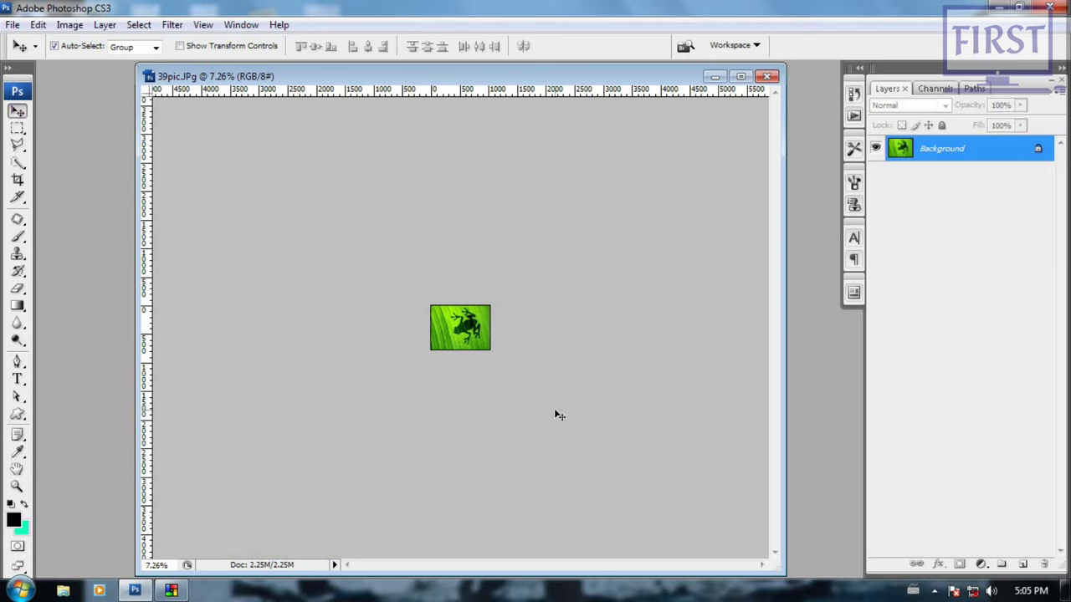
Step: Click-zoom in on the frog, then Alt-click out through 4% down to 2% and back
click(460, 332)
click(460, 332)
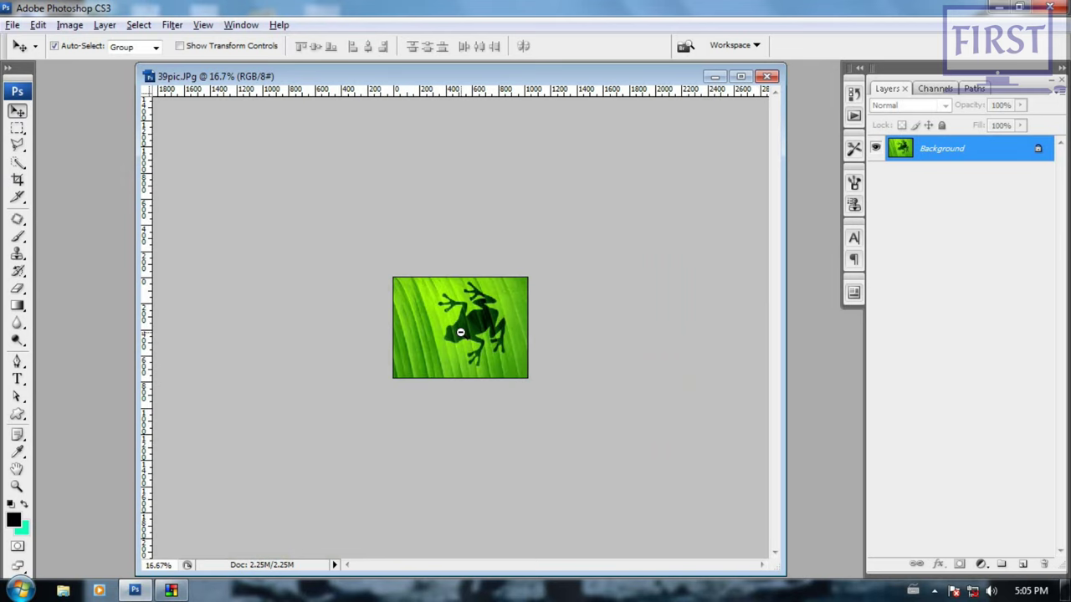
alt+click(461, 332)
alt+click(462, 333)
alt+click(462, 333)
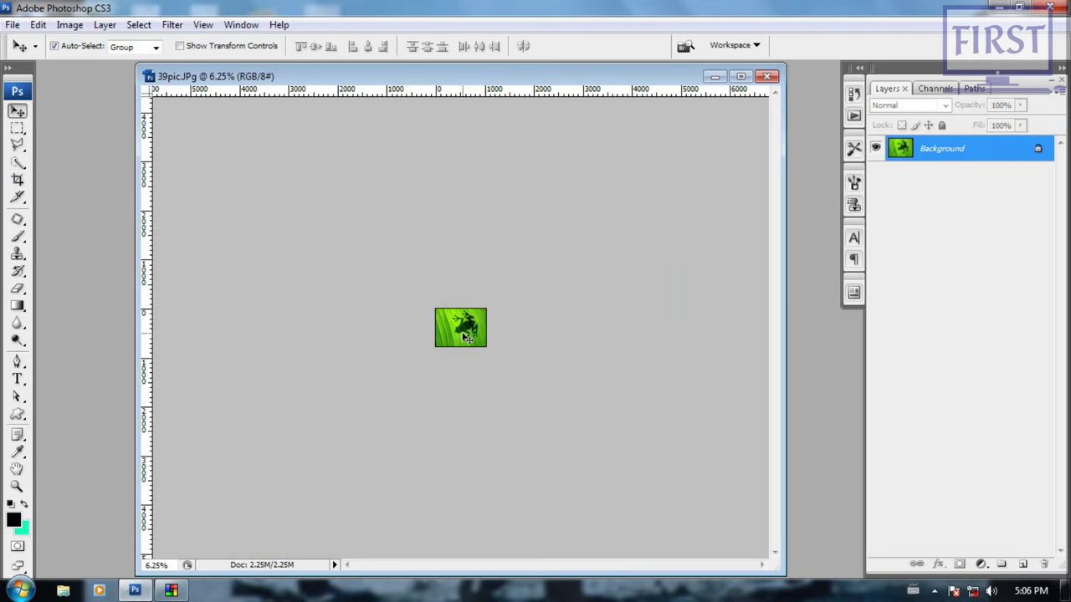
alt+click(462, 333)
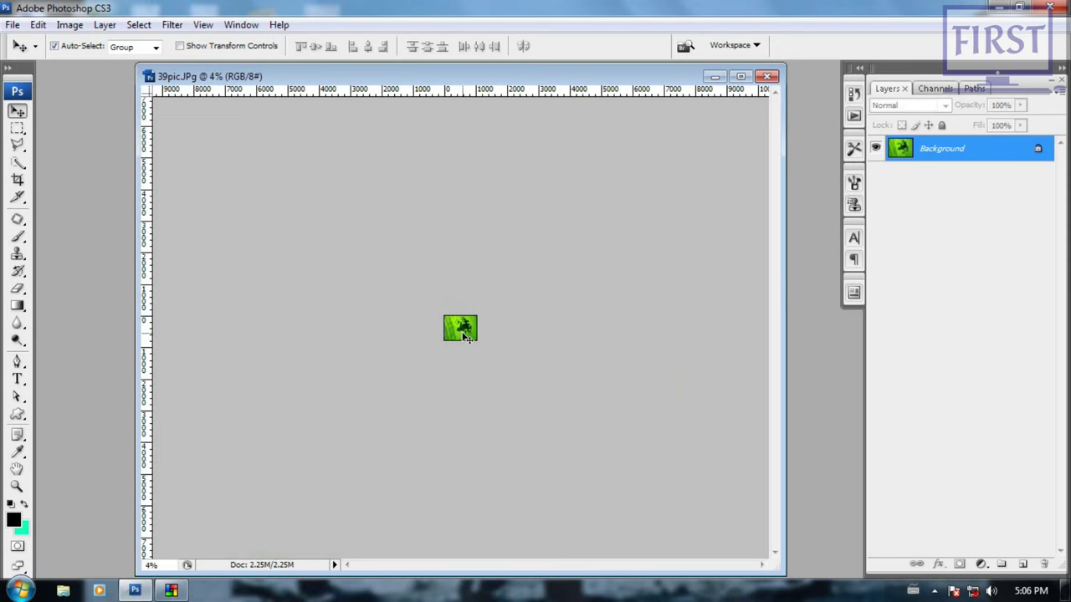
alt+click(461, 333)
alt+click(462, 333)
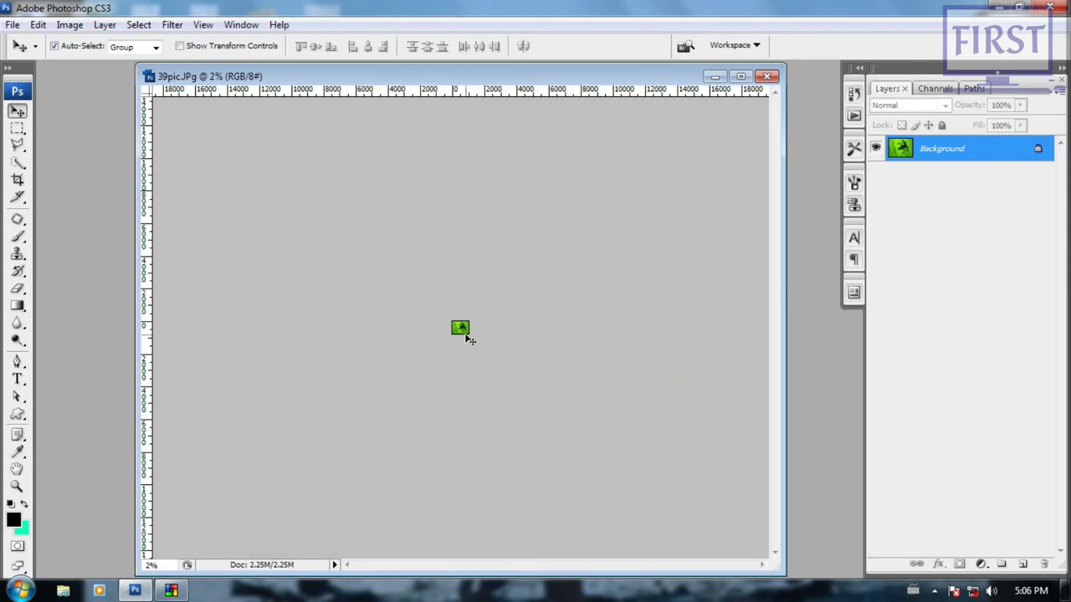
click(461, 333)
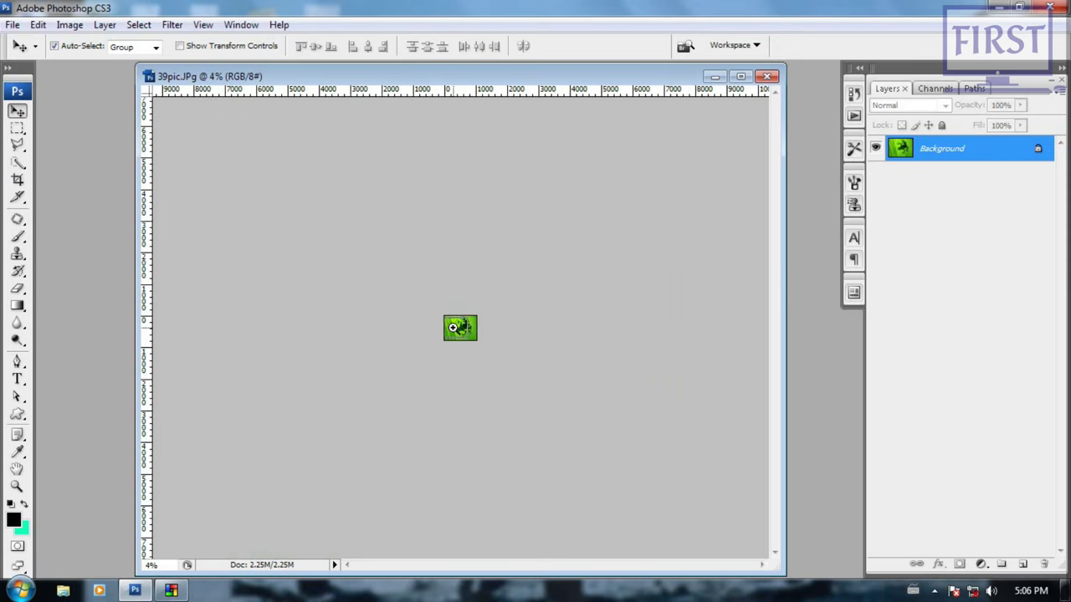
click(453, 327)
click(453, 327)
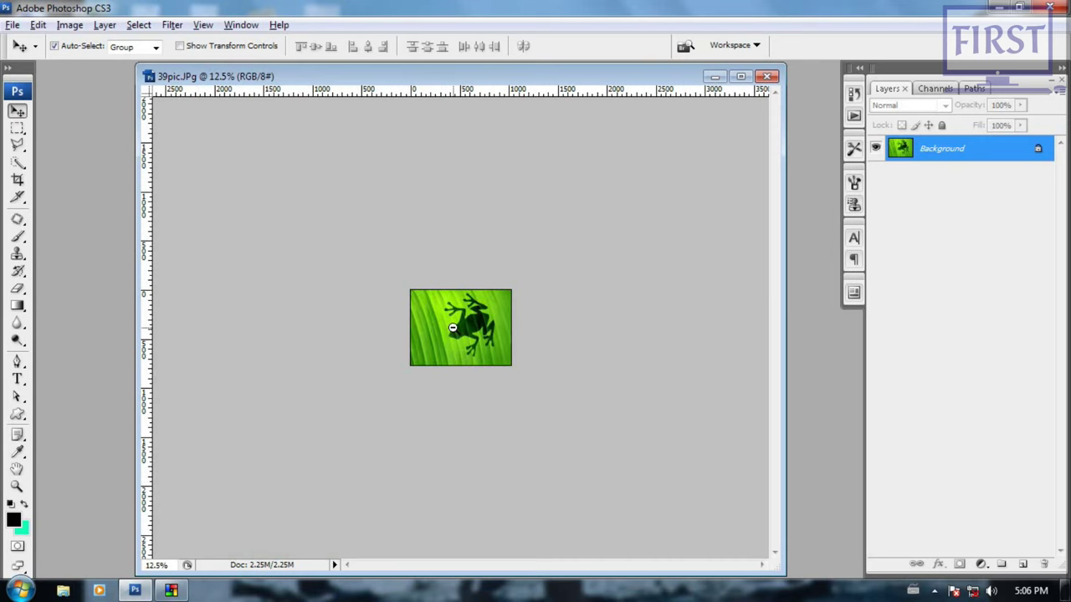
alt+click(453, 328)
Step: Alt+scroll the frog photo to about 56% and move its document window slightly right
scroll(470, 336, up, 1)
scroll(471, 334, up, 2)
scroll(470, 335, up, 1)
scroll(470, 333, up, 1)
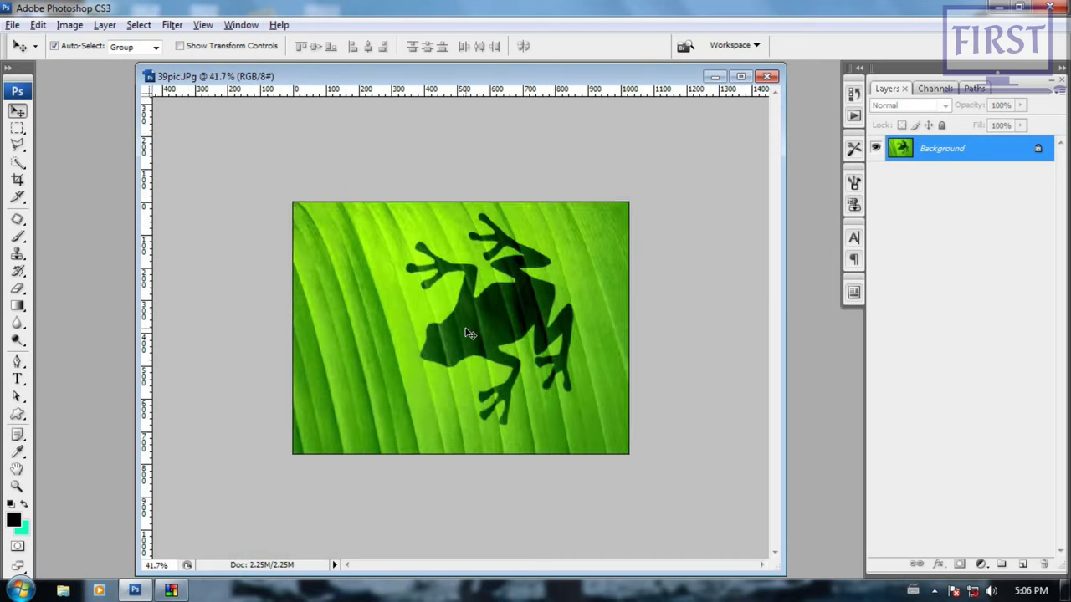
scroll(471, 331, up, 1)
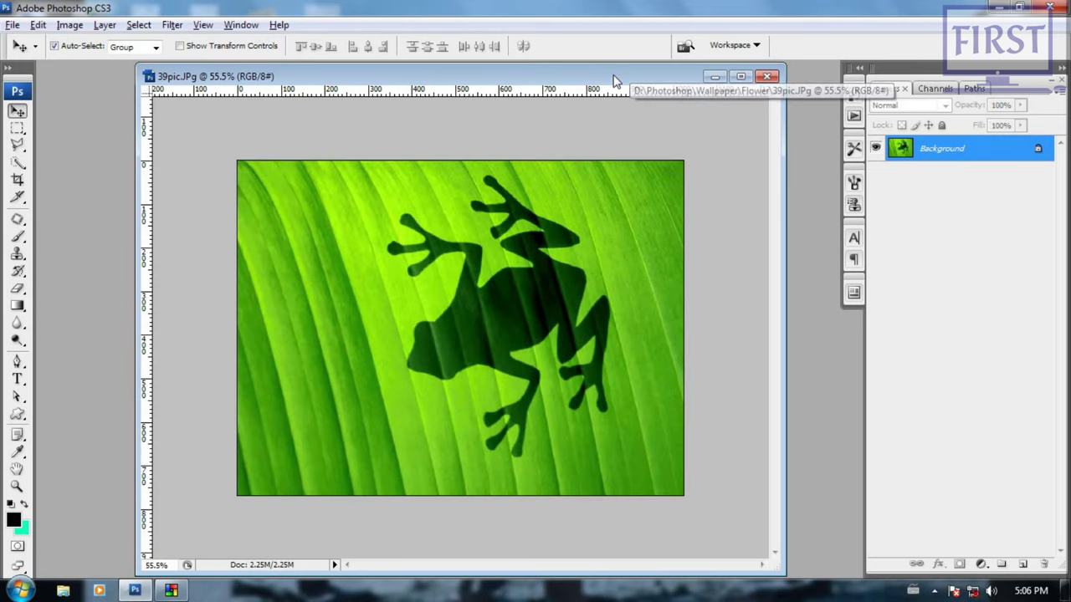
scroll(454, 393, up, 1)
scroll(455, 393, down, 1)
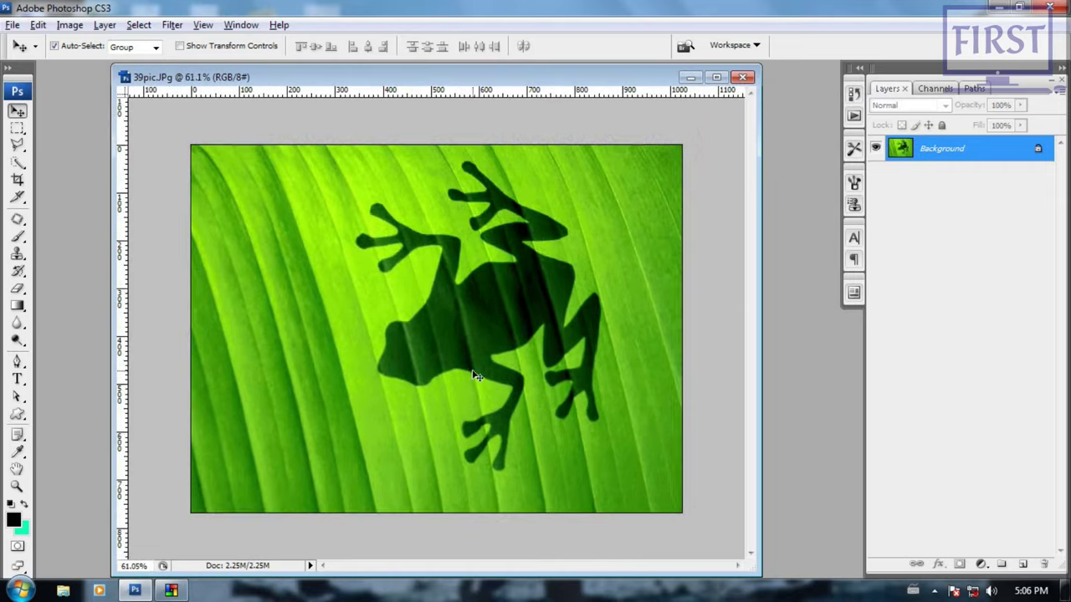
scroll(468, 372, down, 1)
scroll(491, 367, down, 1)
scroll(482, 335, up, 1)
scroll(479, 324, up, 1)
scroll(480, 326, down, 1)
drag(552, 77, 569, 80)
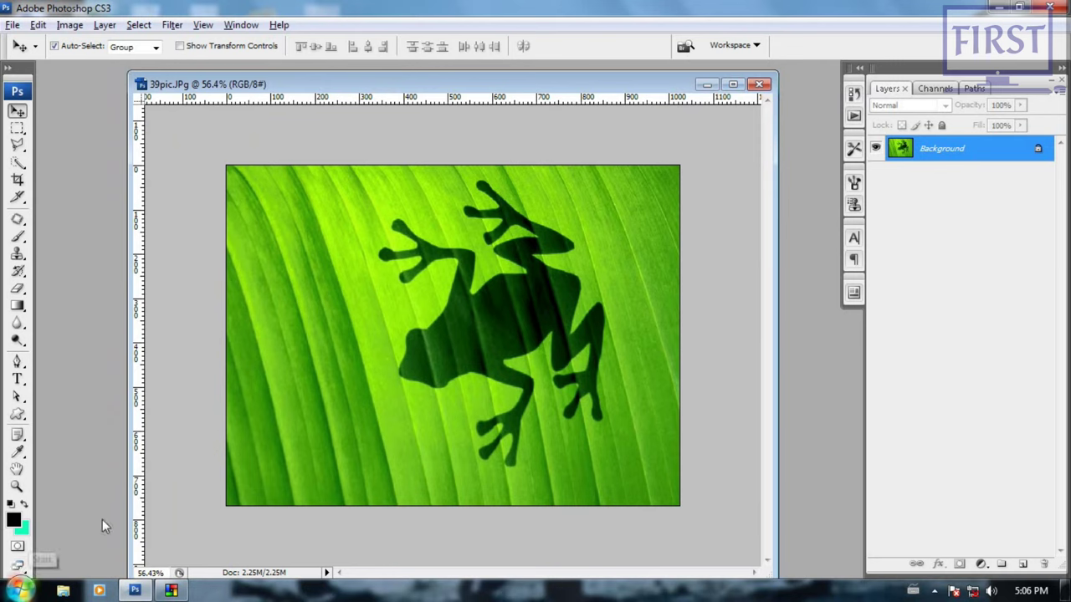
Step: Fit the photo to the window, switch to Maximized Screen Mode, and zoom out two steps
click(18, 565)
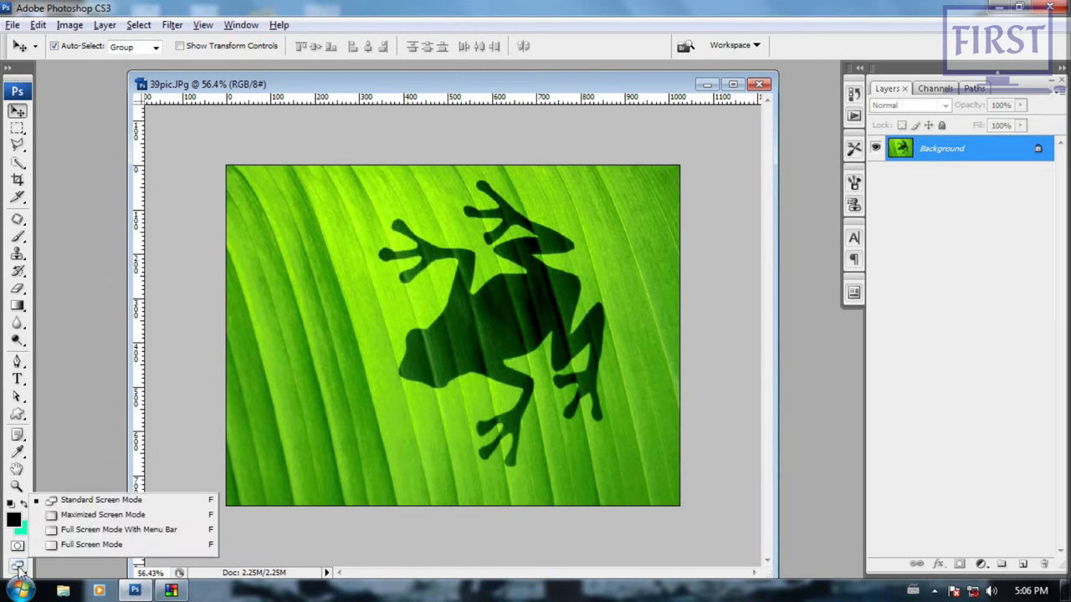
click(102, 503)
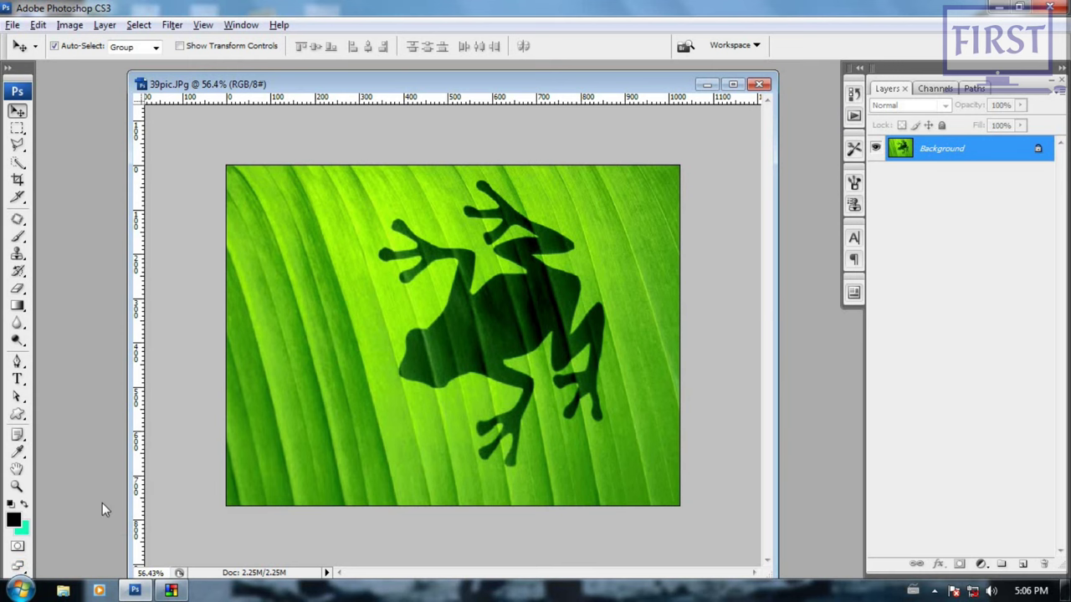
key(ctrl+0)
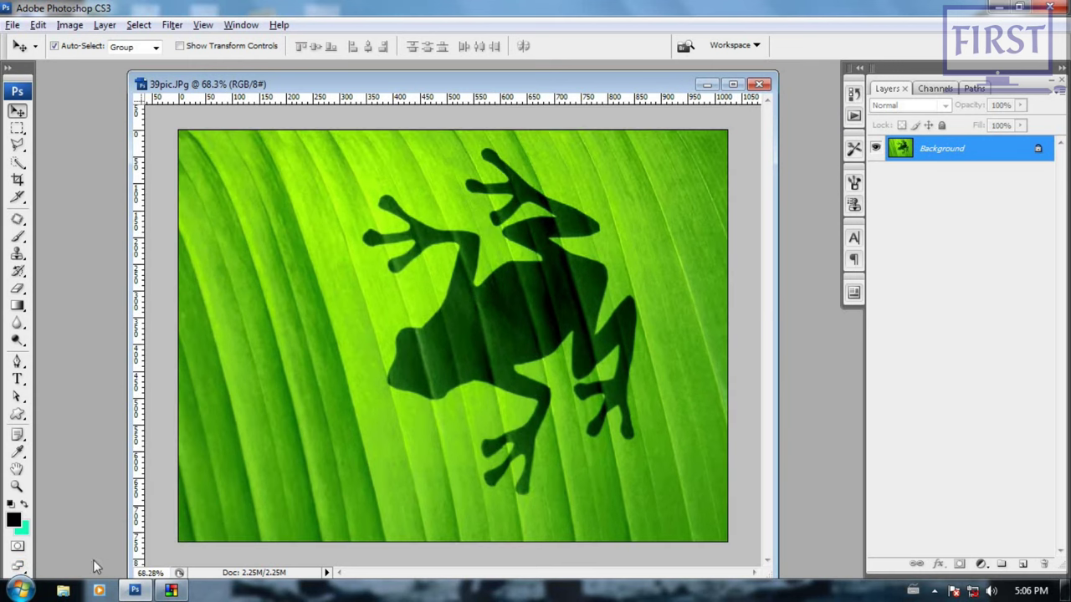
click(18, 567)
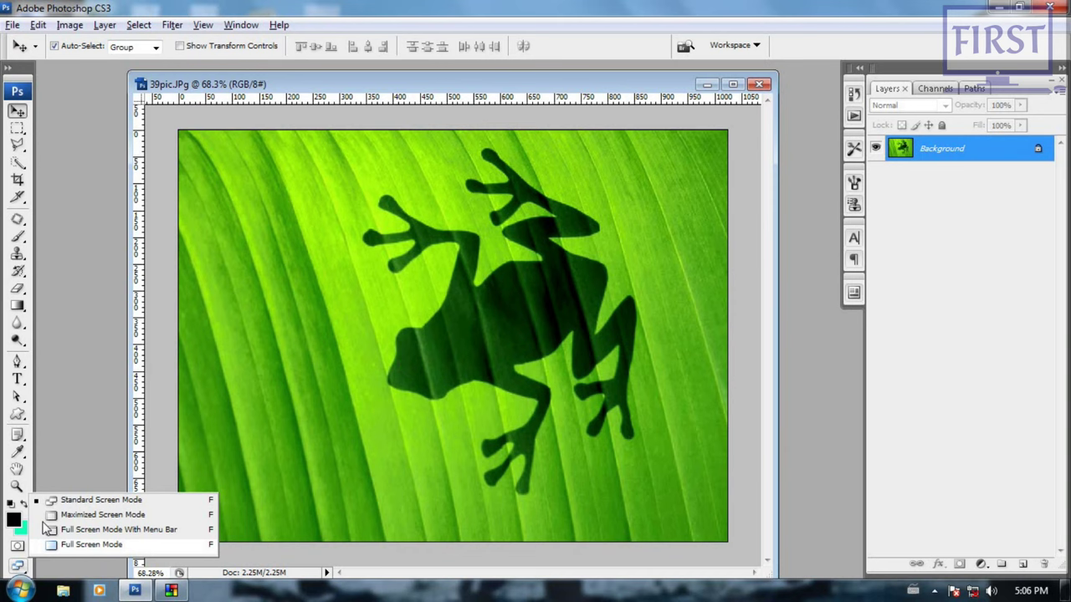
click(135, 516)
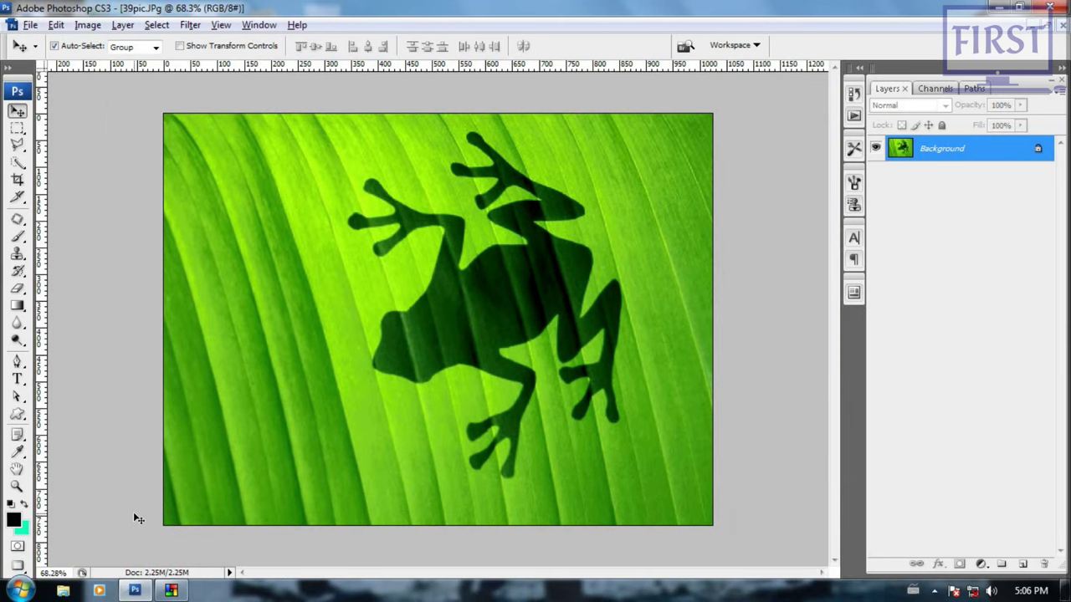
key(ctrl+minus)
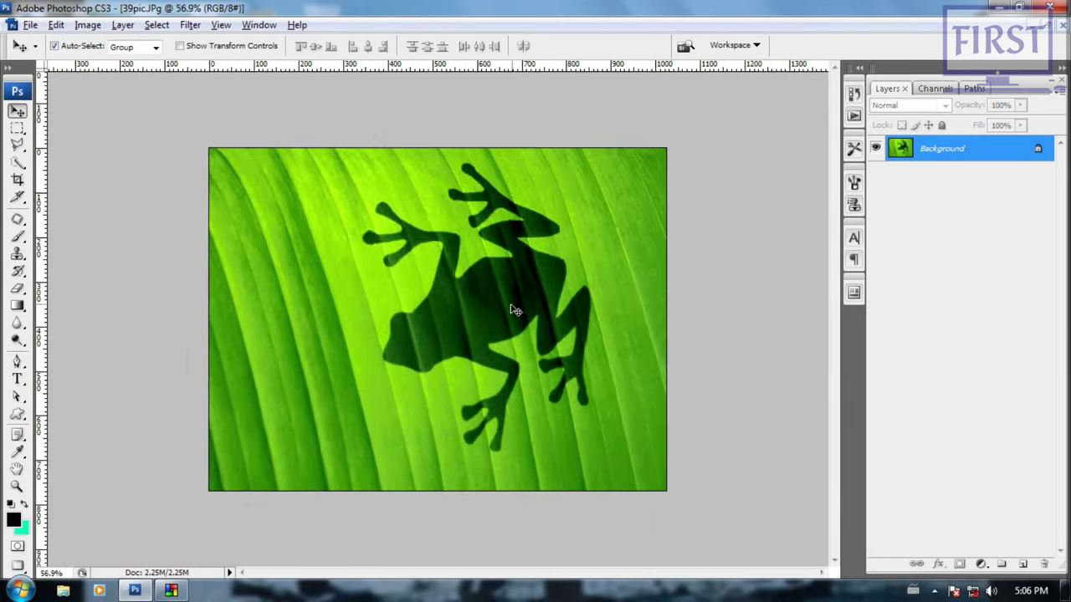
key(ctrl+minus)
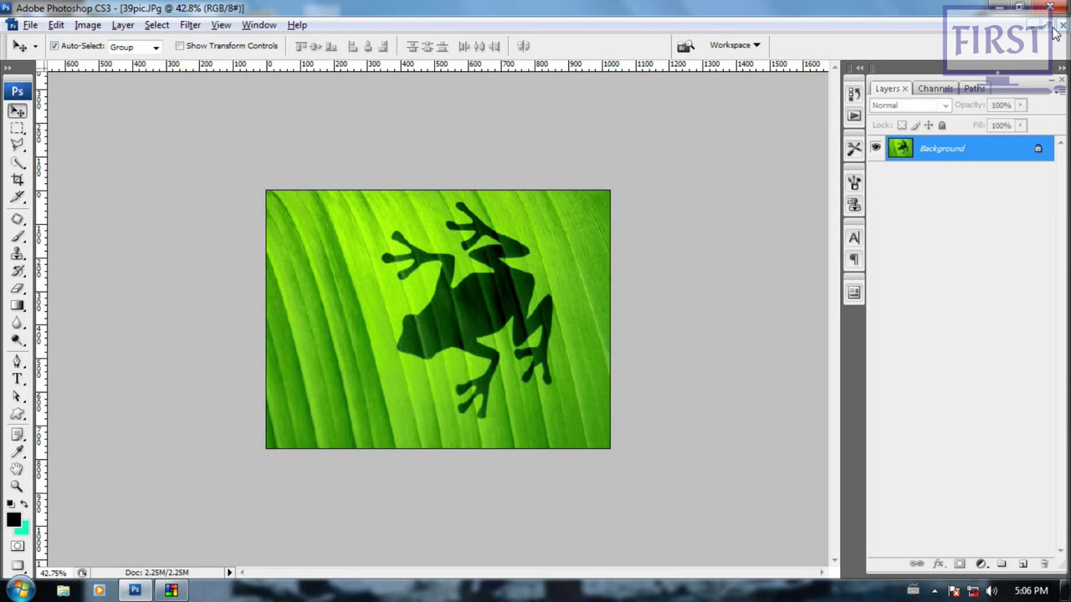
Step: Restore the photo to a floating window and maximize it again, twice
click(1054, 28)
click(740, 82)
scroll(464, 352, up, 2)
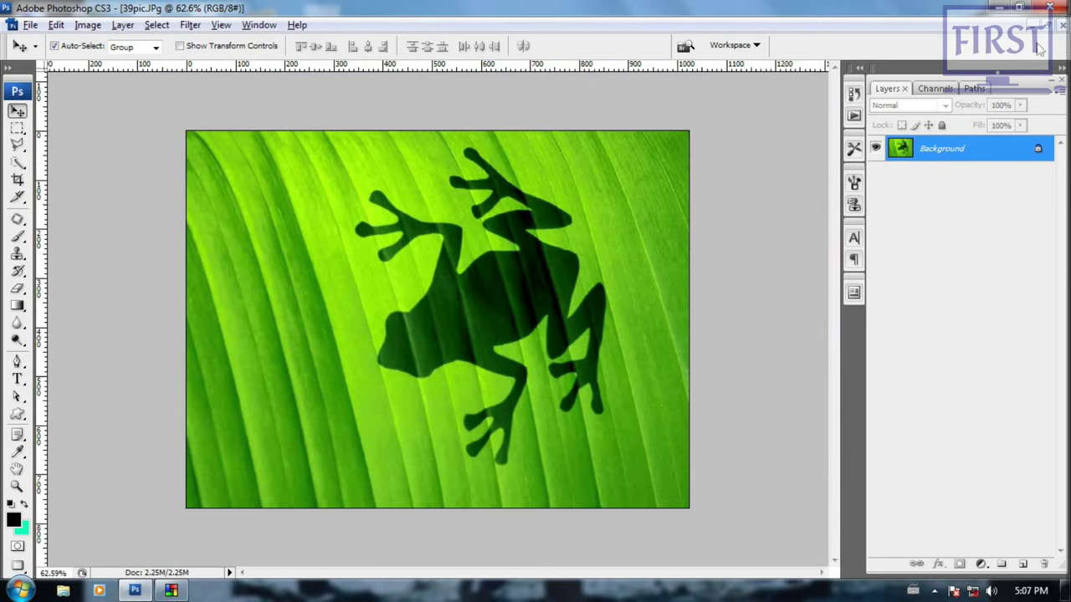
click(1052, 27)
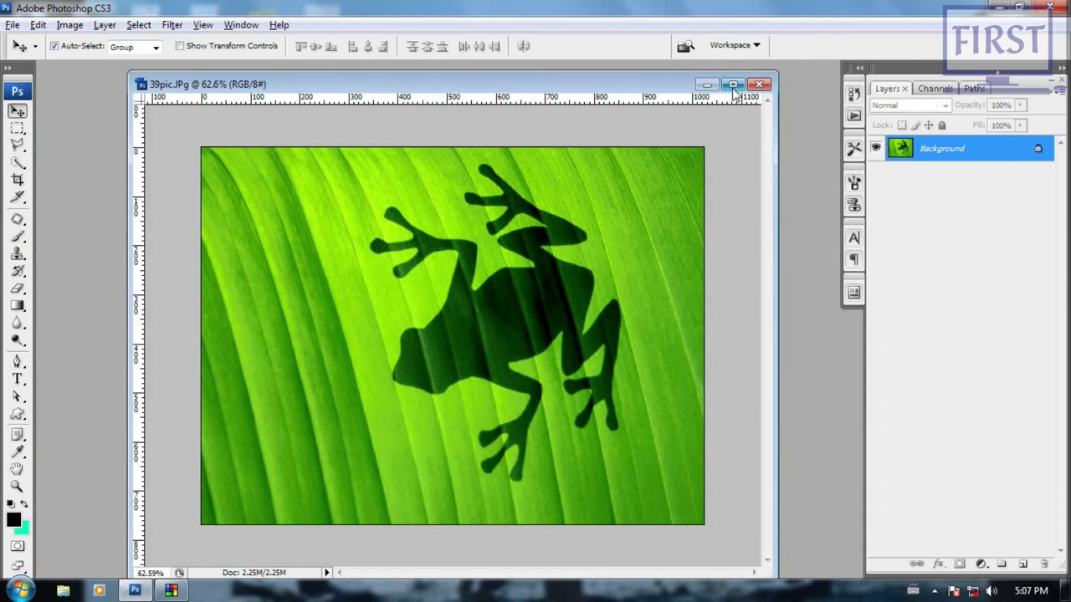
click(733, 85)
scroll(570, 296, down, 1)
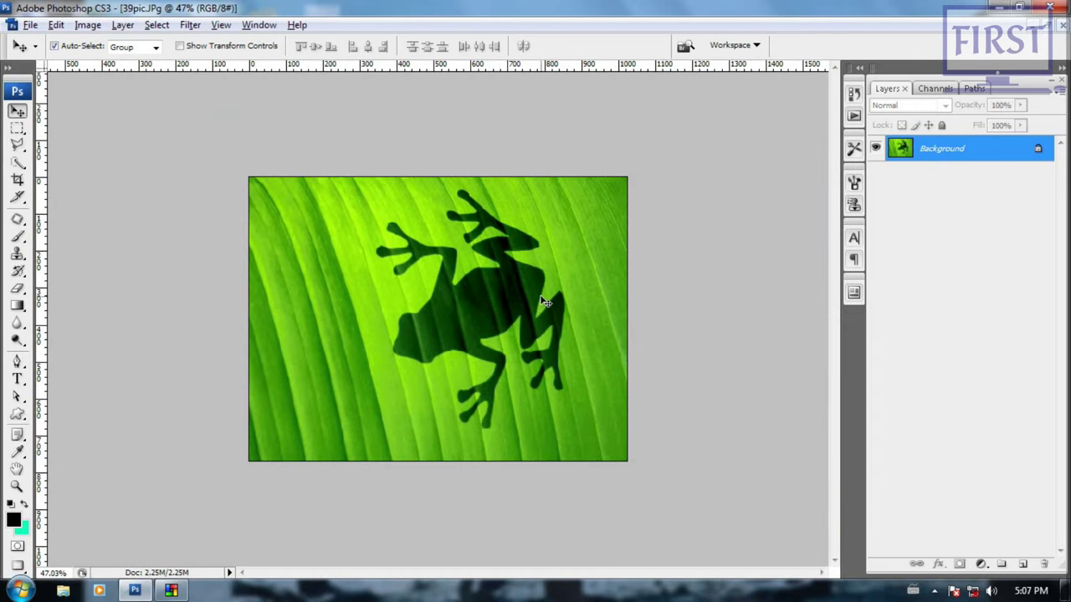
Step: Switch the photo to Full Screen Mode With Menu Bar from the Screen Mode choices
right_click(20, 589)
click(130, 478)
click(17, 565)
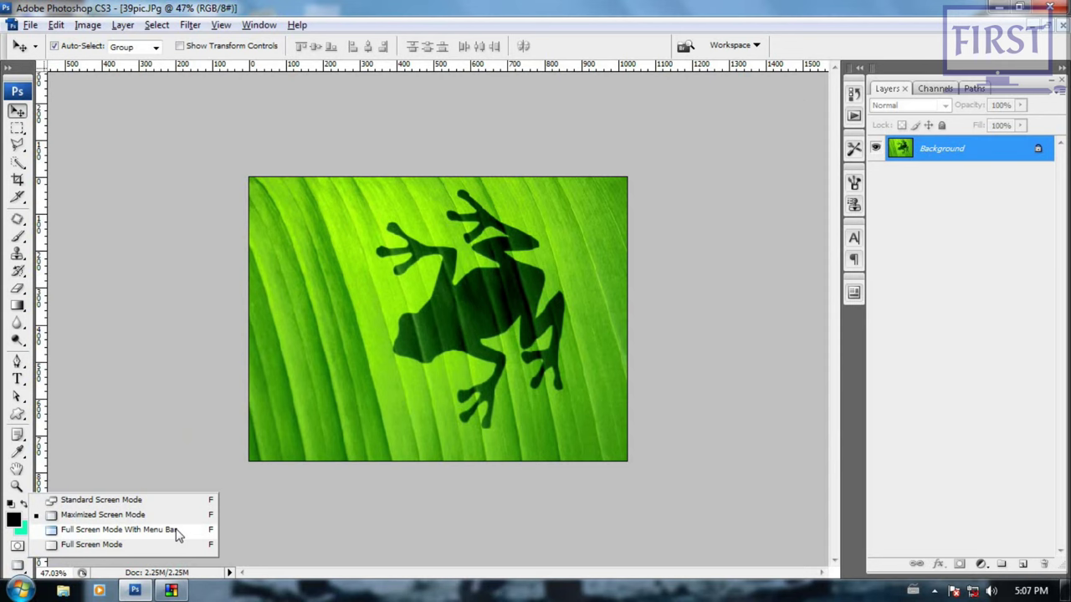
click(175, 531)
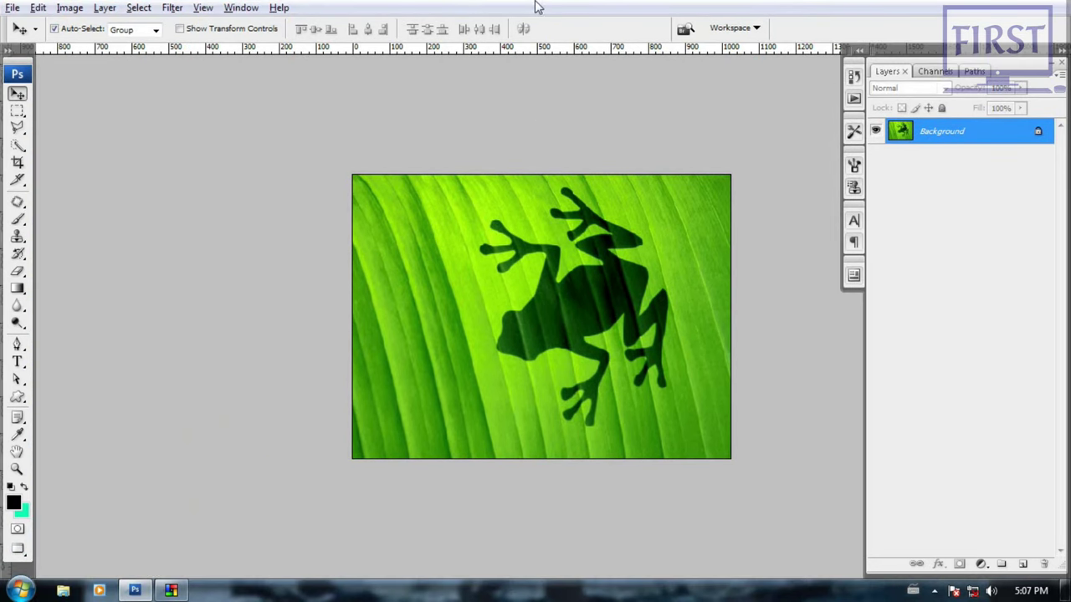
Step: Show the frog photo in Full Screen Mode on black and zoom in one step with Ctrl++
scroll(577, 328, down, 1)
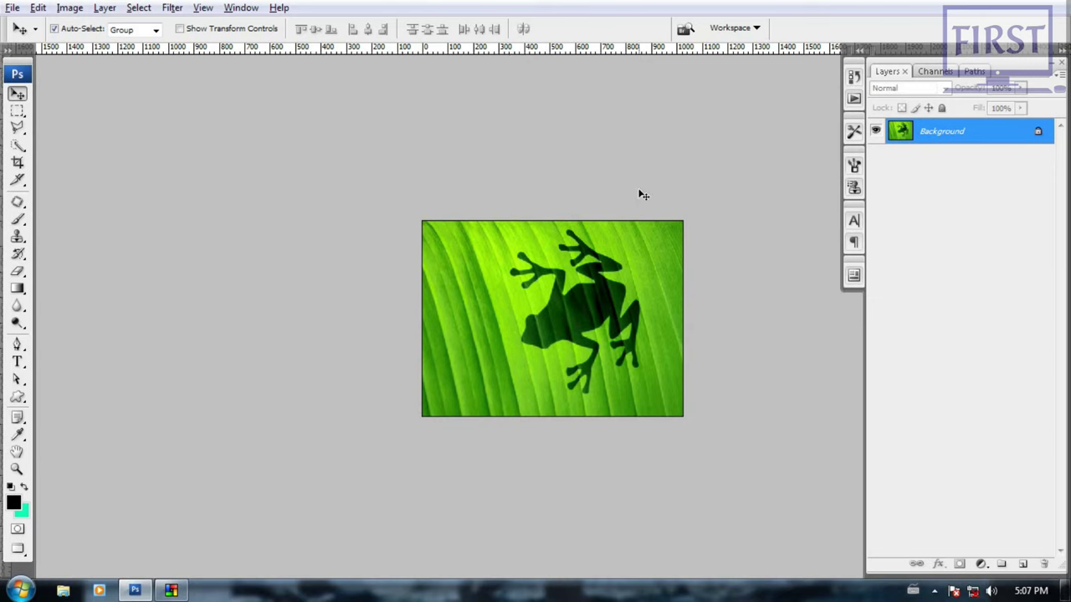
click(18, 551)
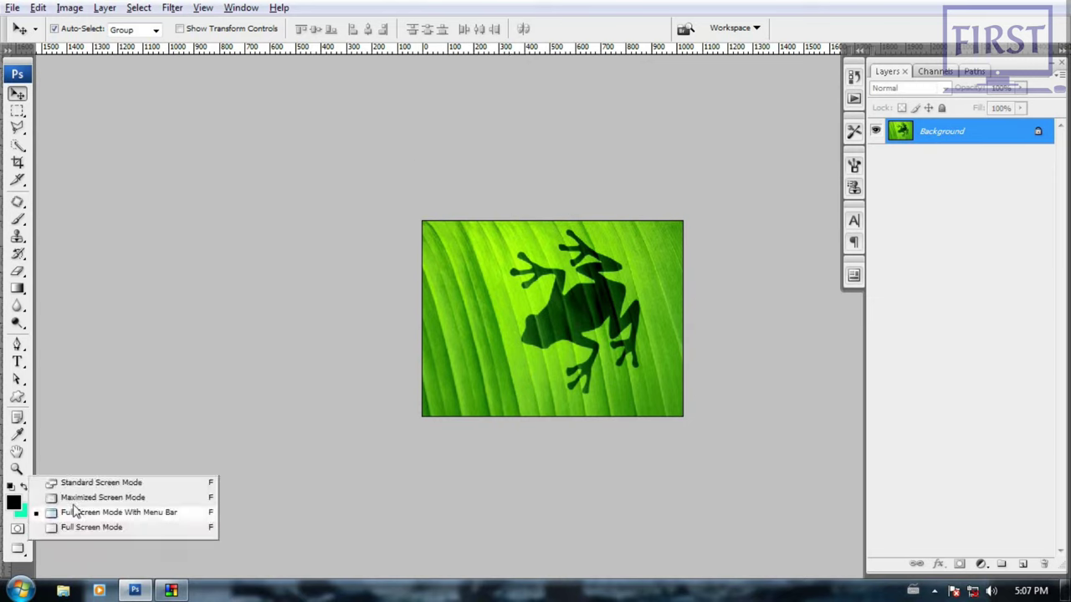
click(143, 528)
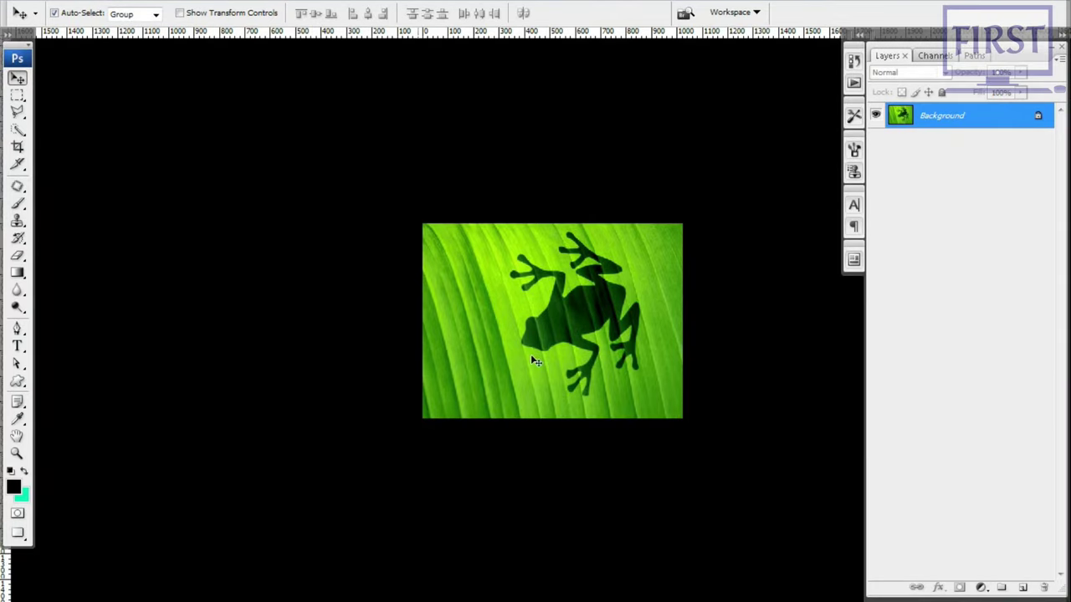
scroll(670, 335, up, 1)
scroll(670, 330, up, 1)
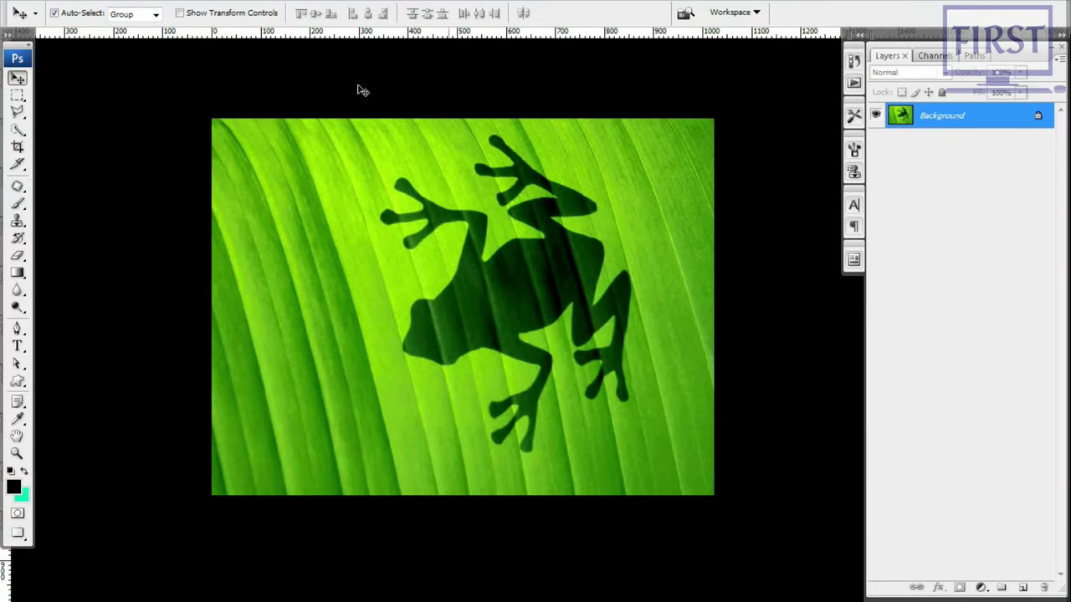
scroll(516, 392, down, 1)
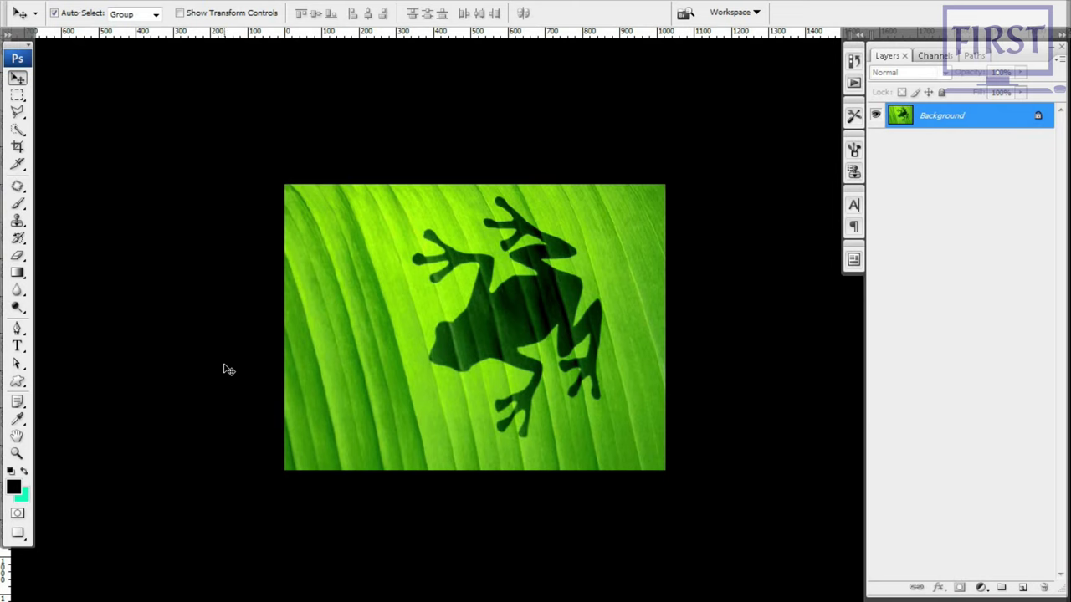
key(ctrl+plus)
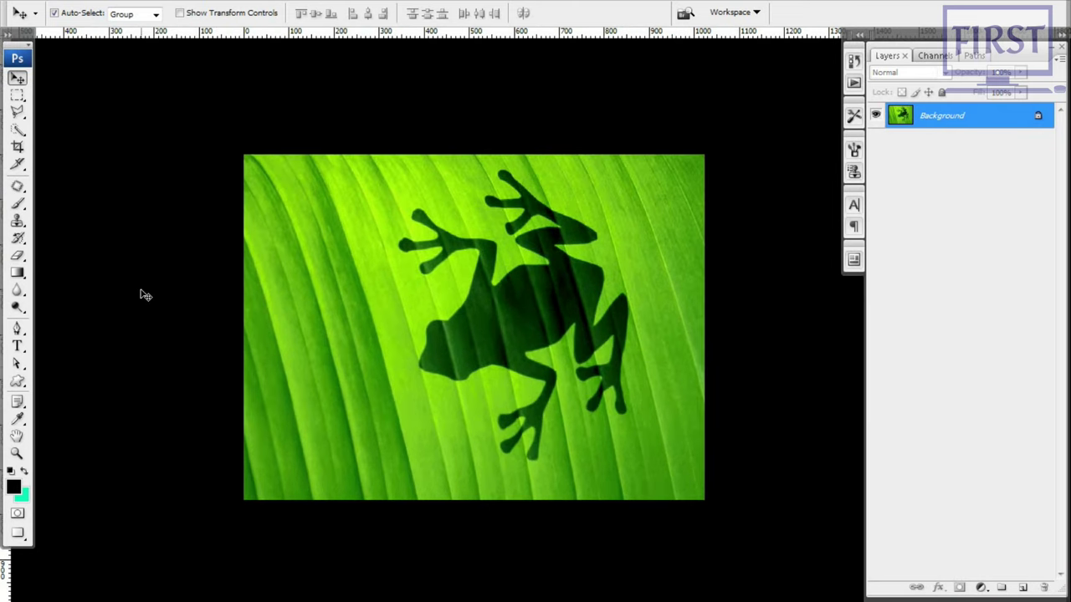
right_click(141, 294)
click(171, 302)
right_click(131, 304)
click(154, 315)
right_click(107, 286)
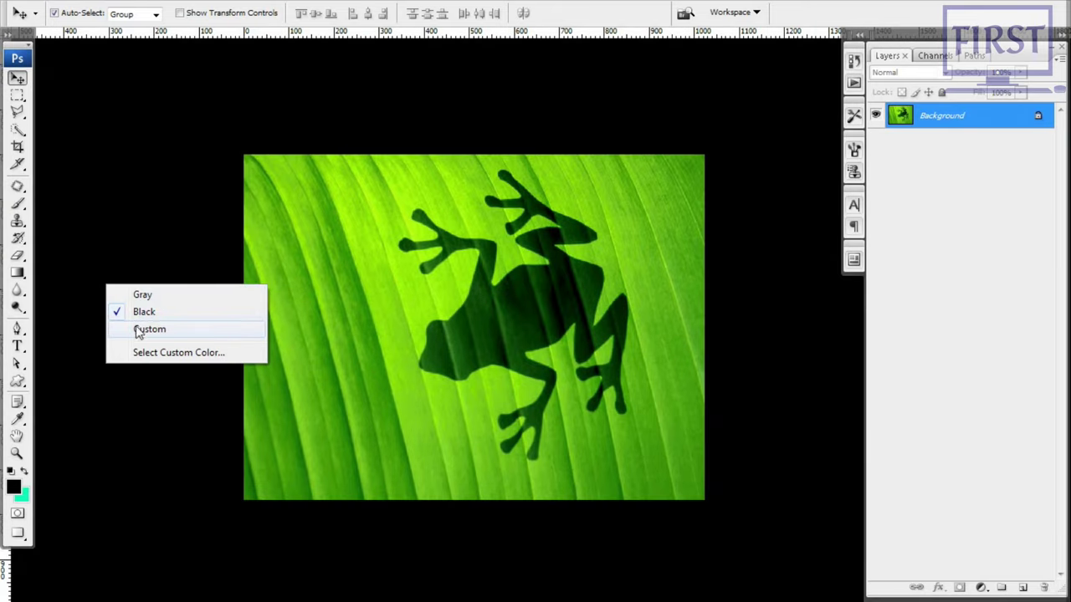
click(149, 330)
right_click(119, 304)
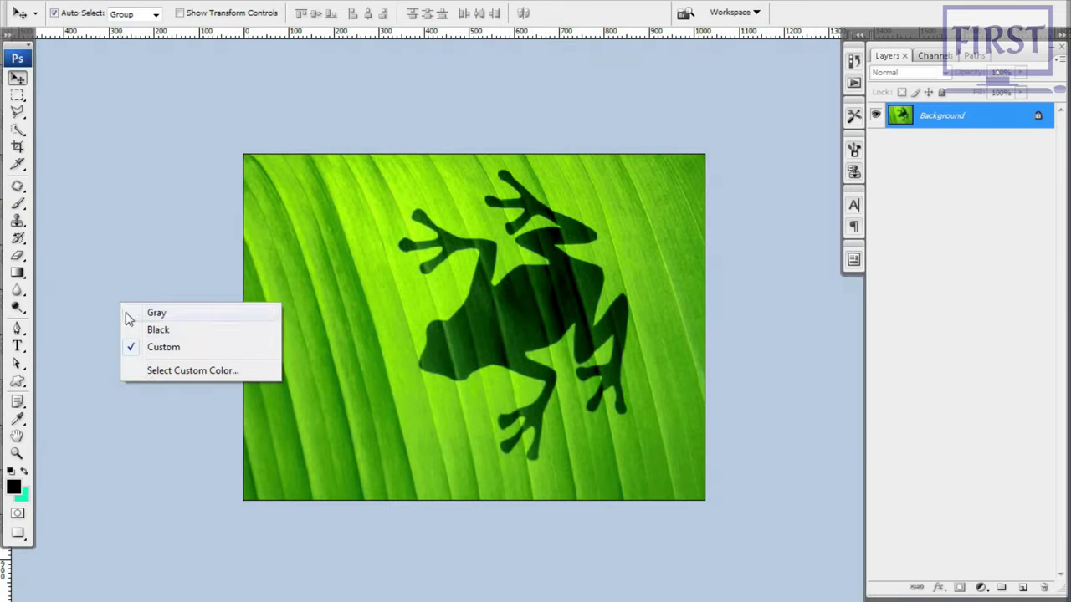
click(160, 371)
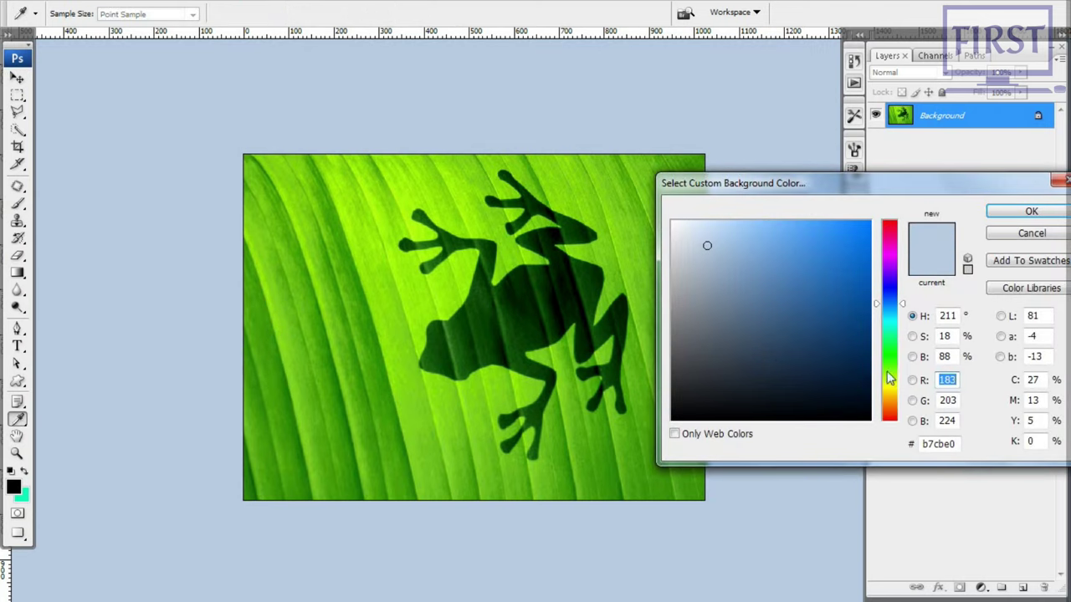
drag(892, 368, 902, 408)
drag(832, 347, 855, 313)
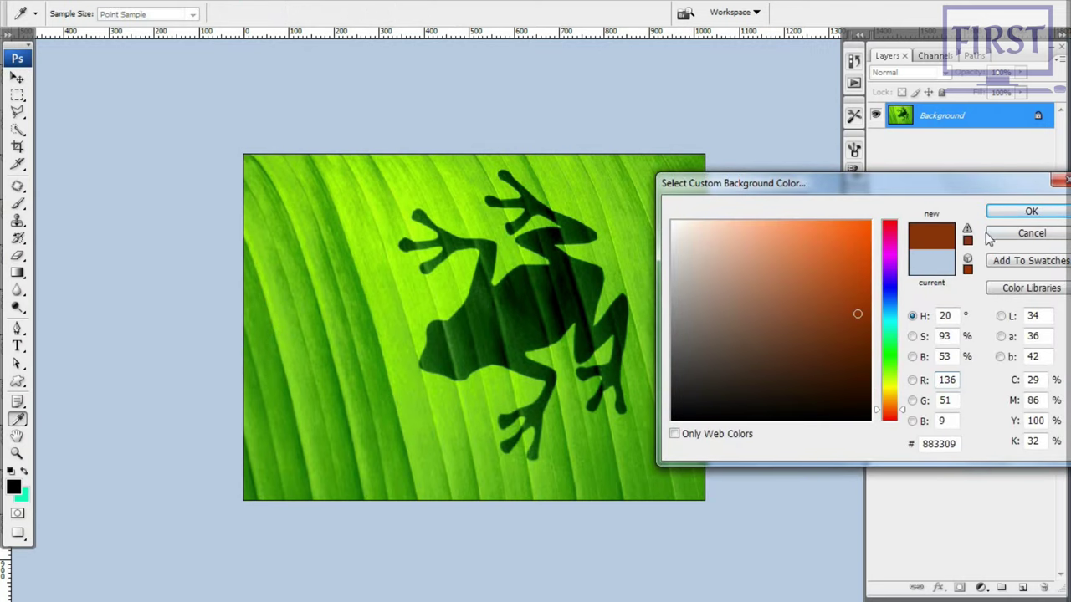
click(1031, 211)
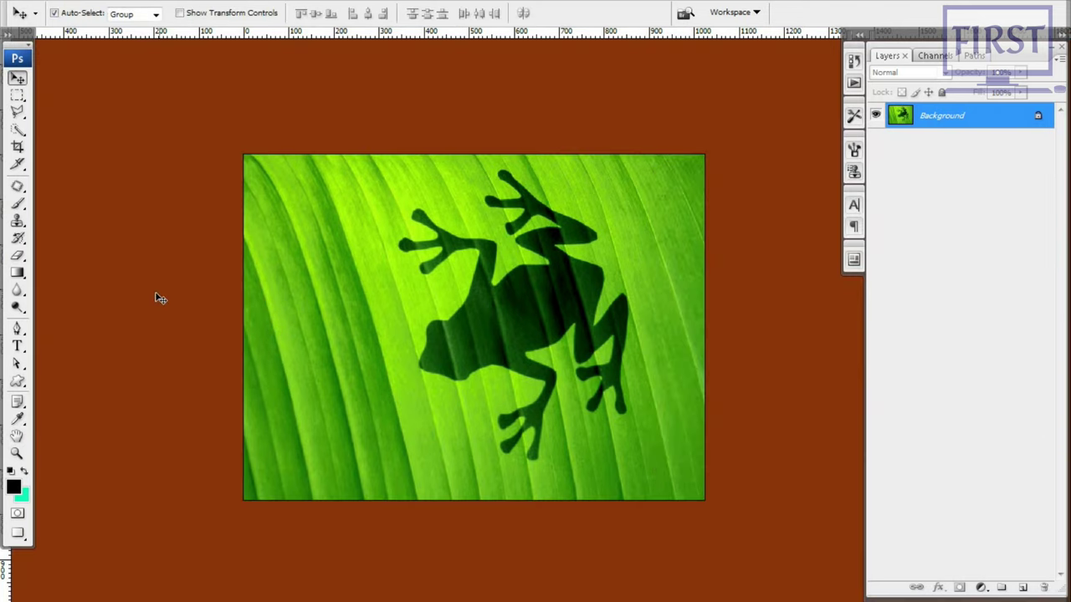
right_click(160, 313)
click(178, 323)
key(ctrl+minus)
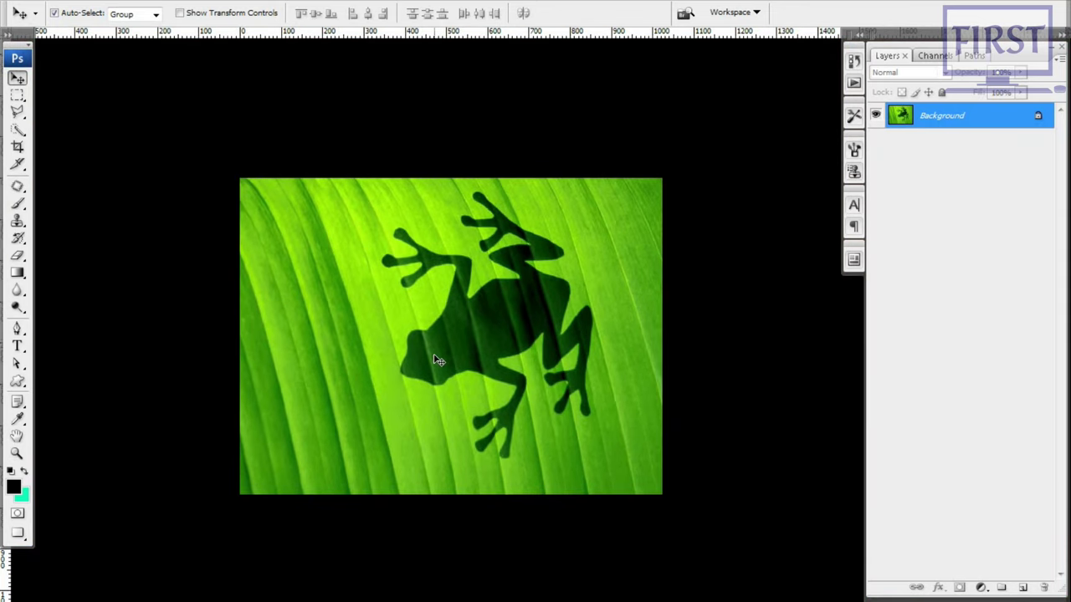
Step: Return to Standard Screen Mode, shrink the document window, then press F twice for Full Screen Mode With Menu Bar
click(18, 534)
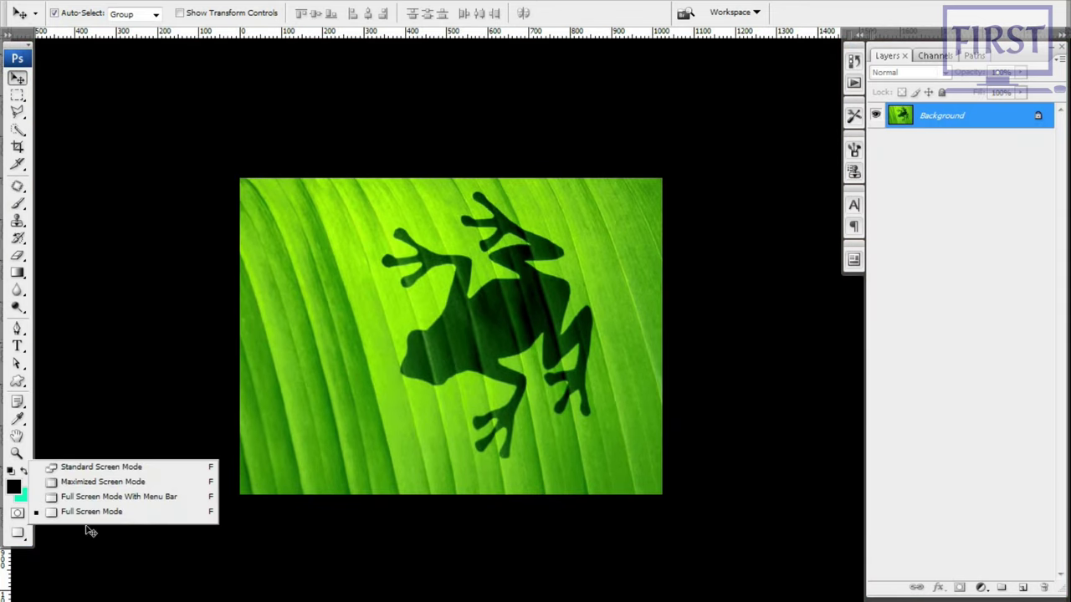
click(194, 467)
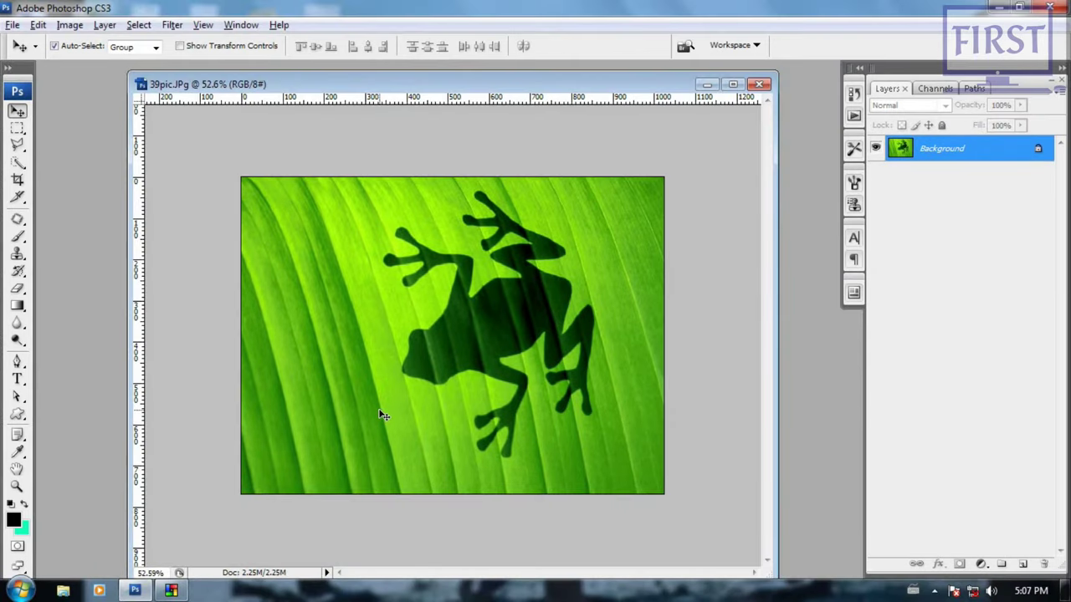
key(f)
key(f)
key(f)
key(f)
drag(768, 574, 622, 434)
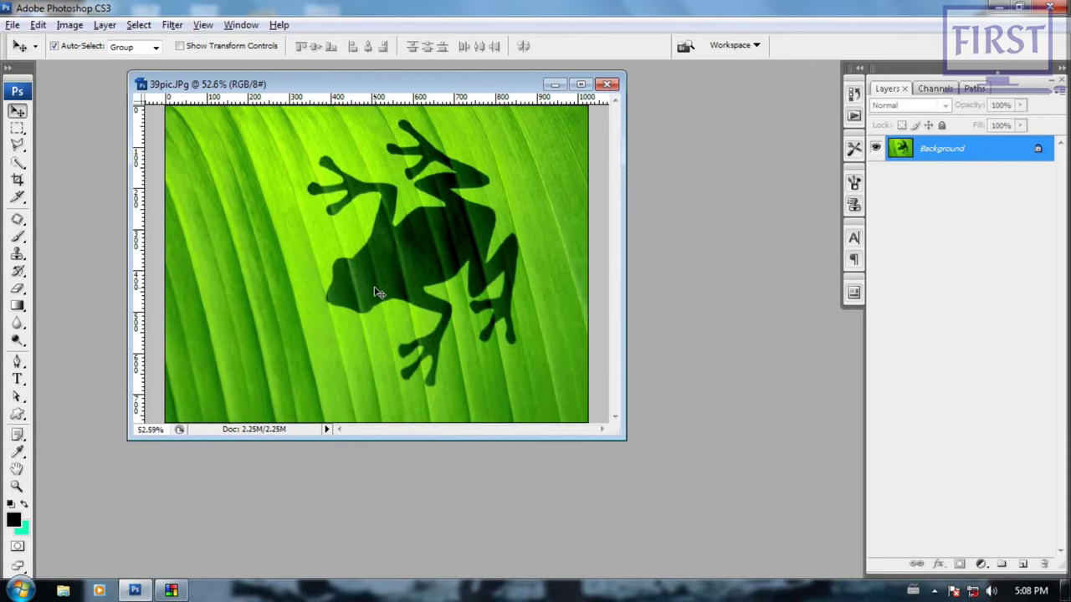
key(f)
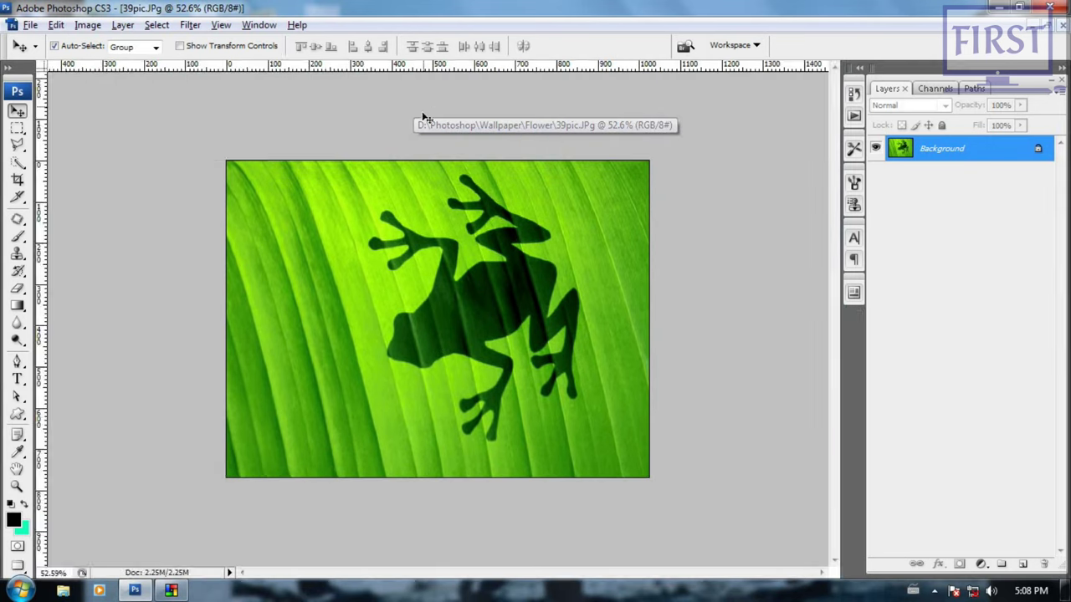
key(f)
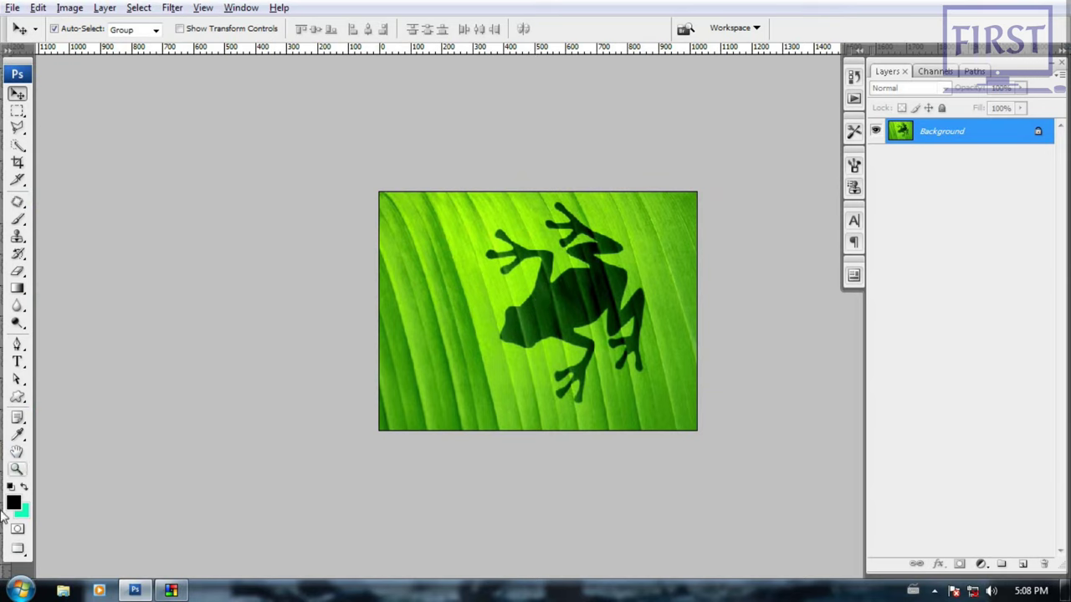
Step: Pan the frog photo with the Hand tool, then shift its floating window slightly down and right
click(17, 452)
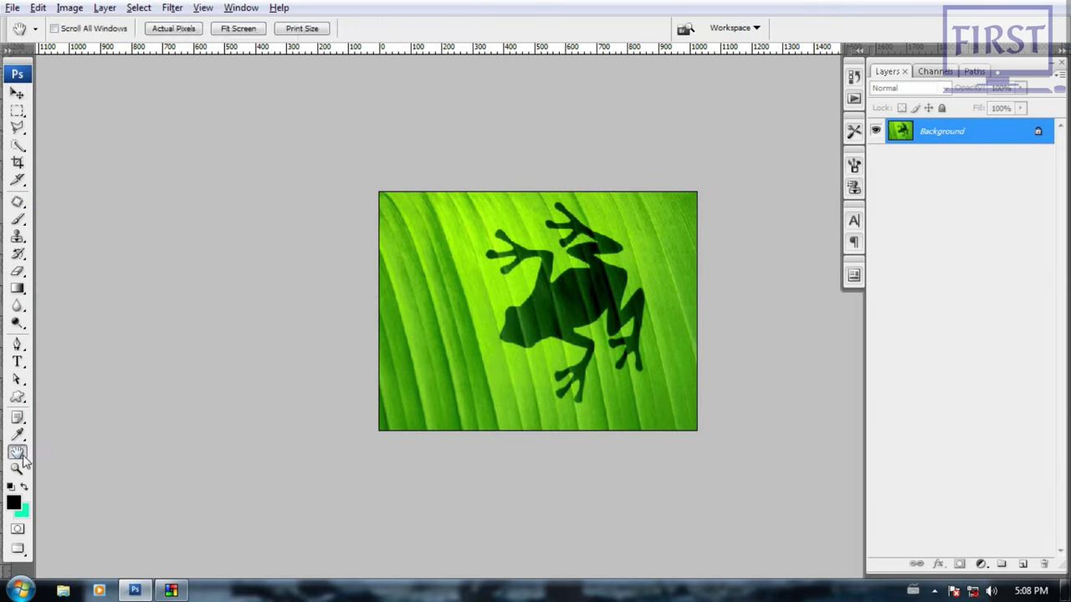
click(17, 94)
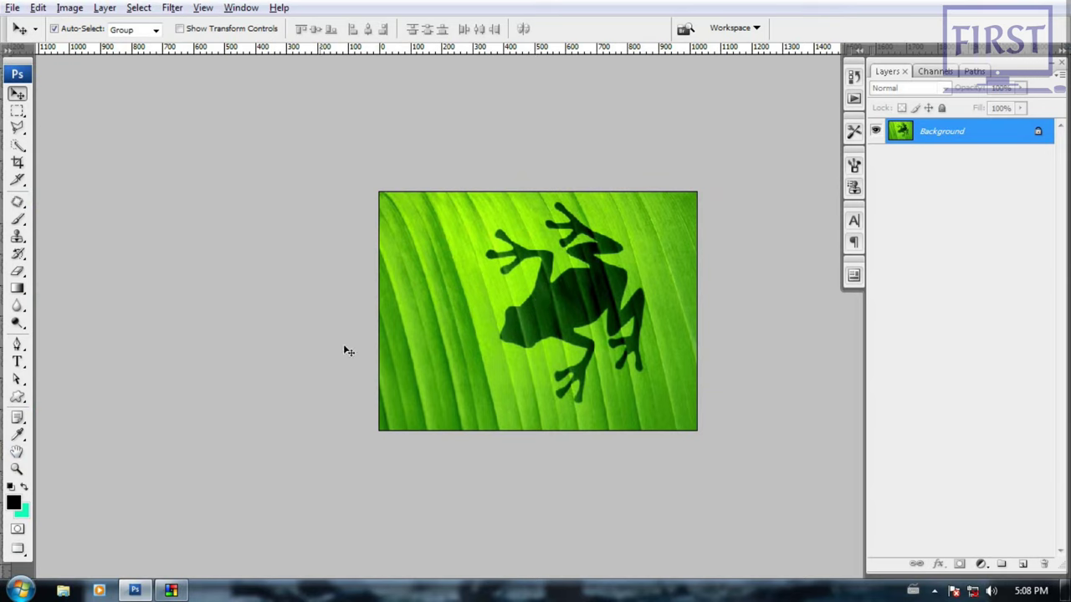
key(h)
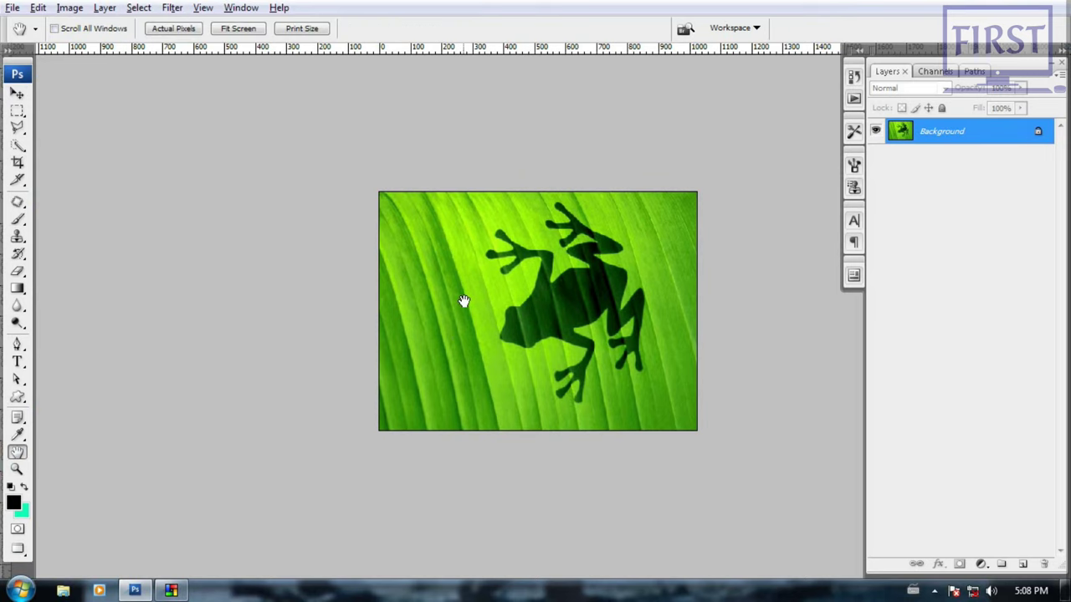
mouse_move(578, 318)
mouse_down()
mouse_move(263, 303)
mouse_move(798, 304)
mouse_move(497, 344)
mouse_move(610, 390)
mouse_move(545, 373)
mouse_move(502, 231)
mouse_move(498, 253)
mouse_up()
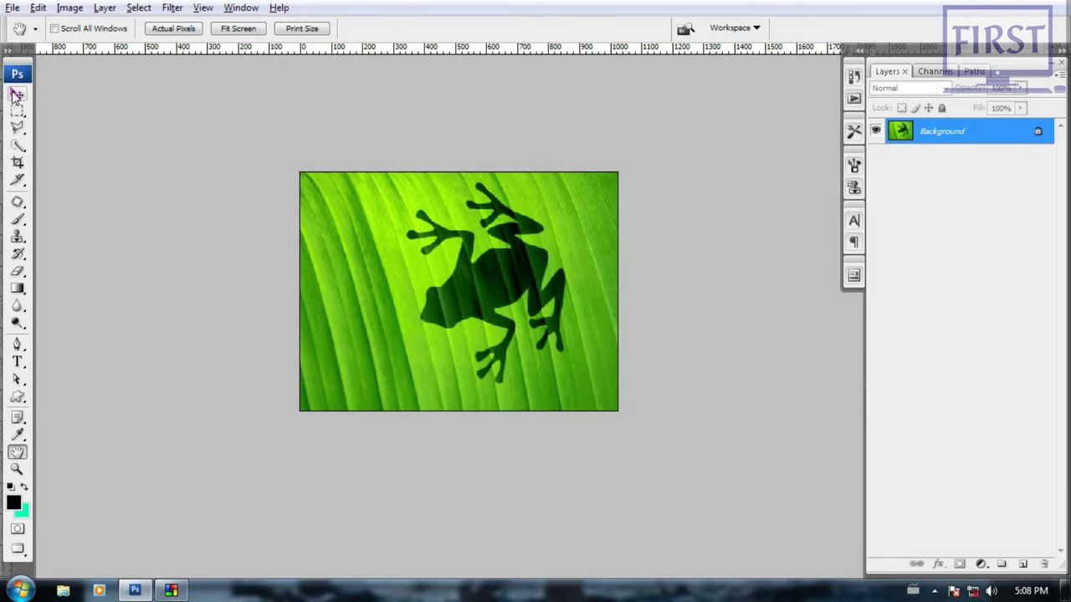
click(16, 93)
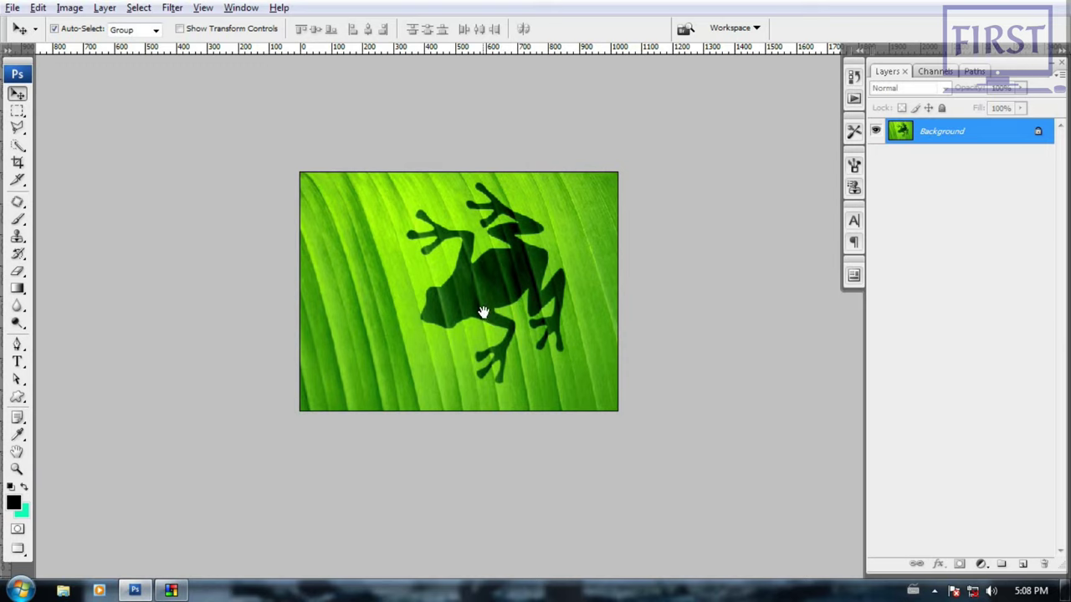
mouse_move(490, 275)
mouse_down()
mouse_move(533, 293)
mouse_move(492, 343)
mouse_move(461, 306)
mouse_up()
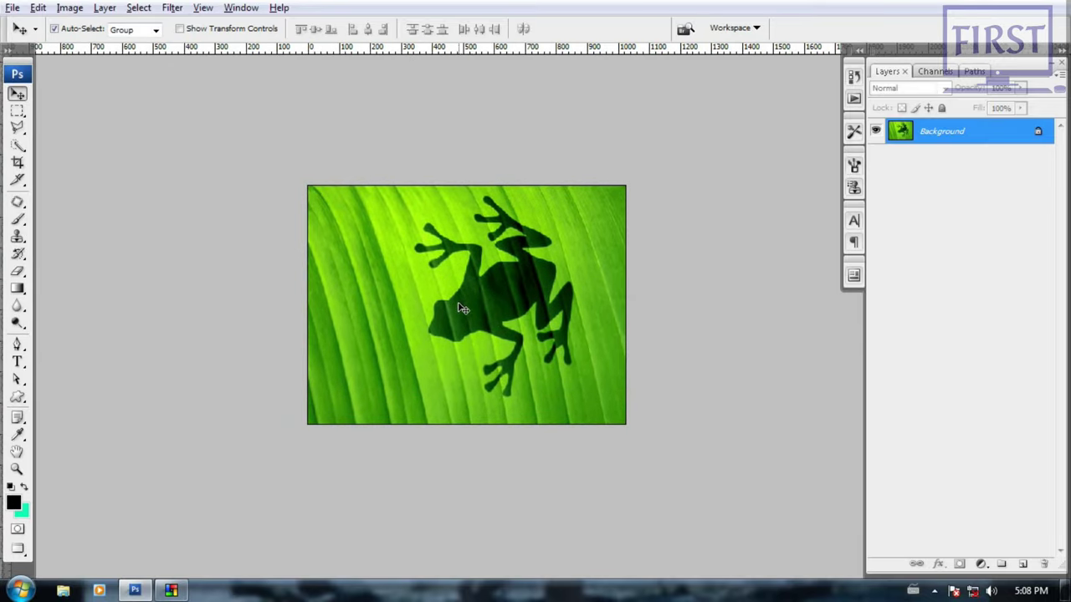
key(ctrl+plus)
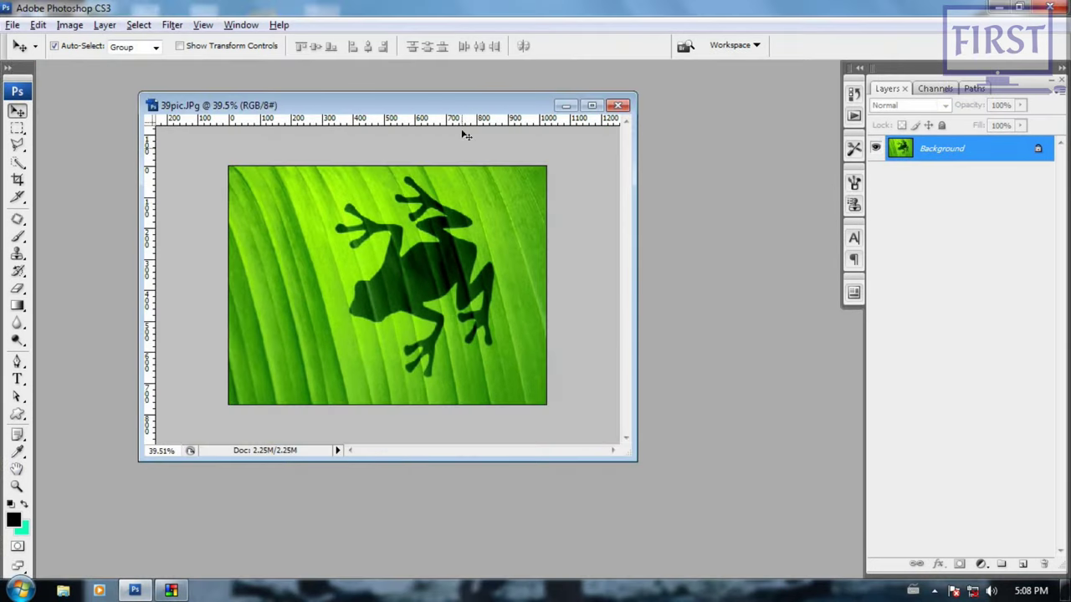
drag(514, 111, 515, 124)
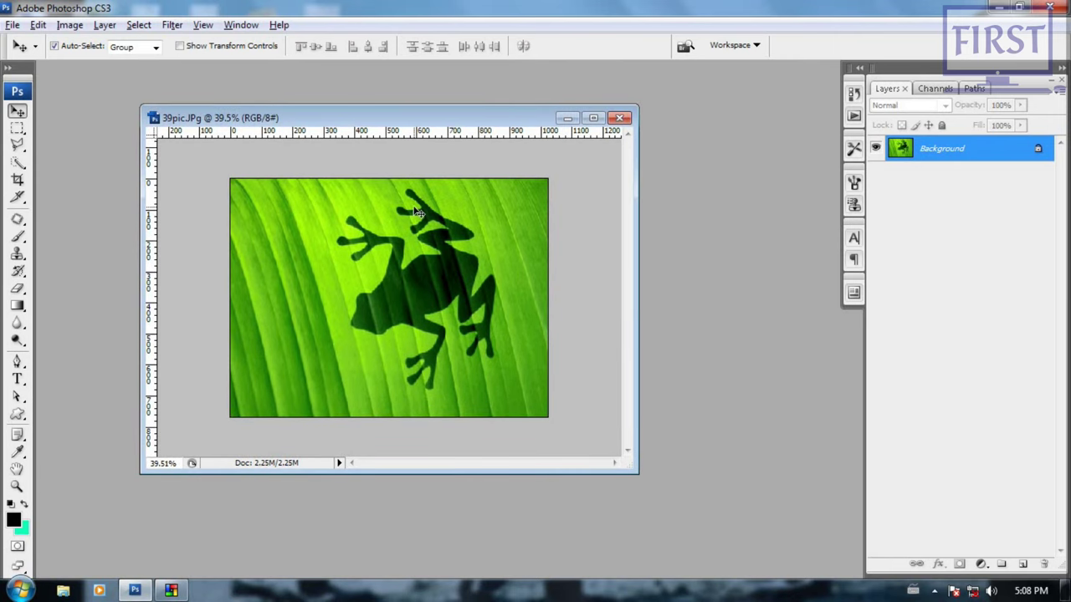
Step: Close the frog photo and browse to D:\Photoshop\Lessons\Lesson02\Digital_Camera in the Open dialog
click(620, 118)
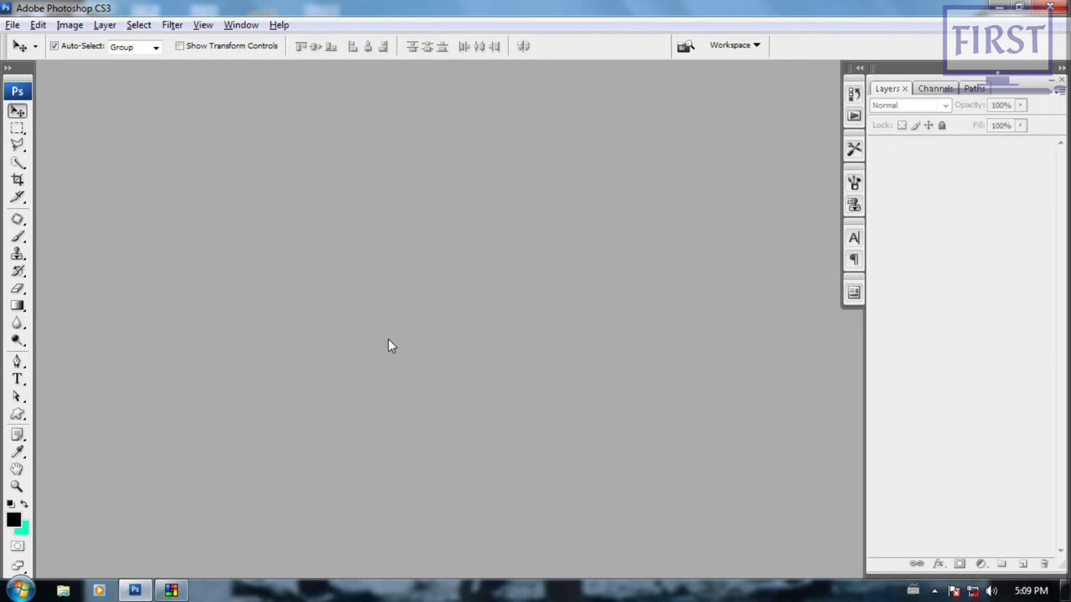
double_click(388, 339)
click(256, 293)
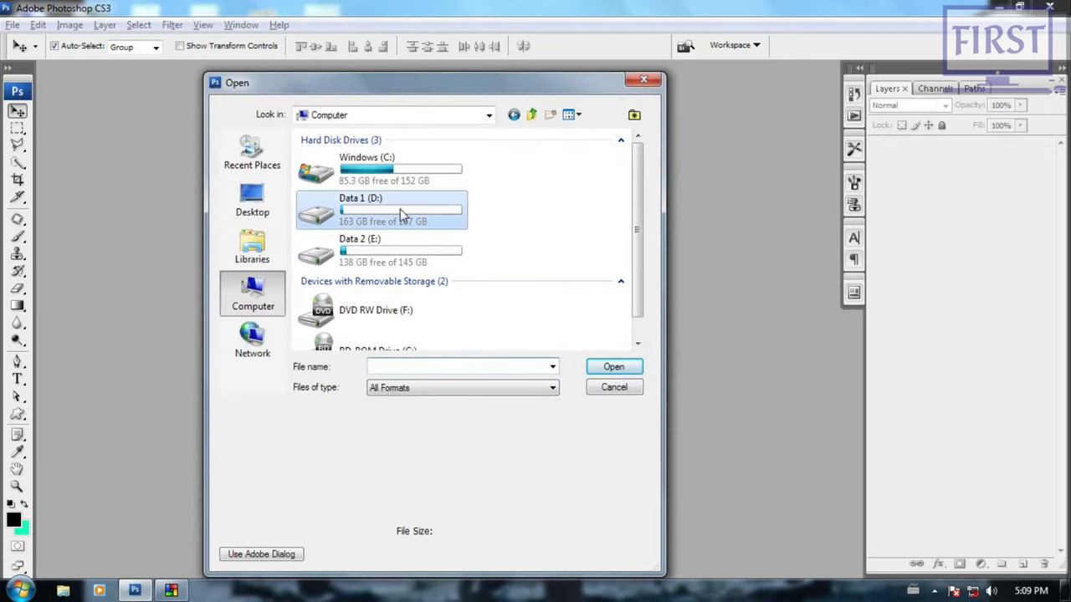
double_click(400, 209)
double_click(493, 297)
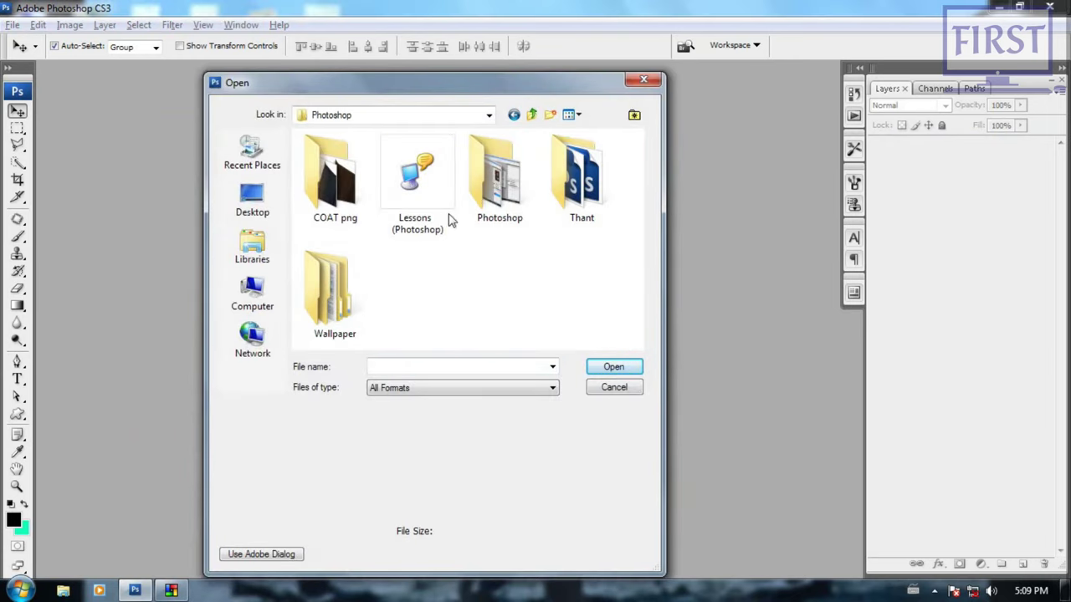
double_click(403, 201)
double_click(360, 156)
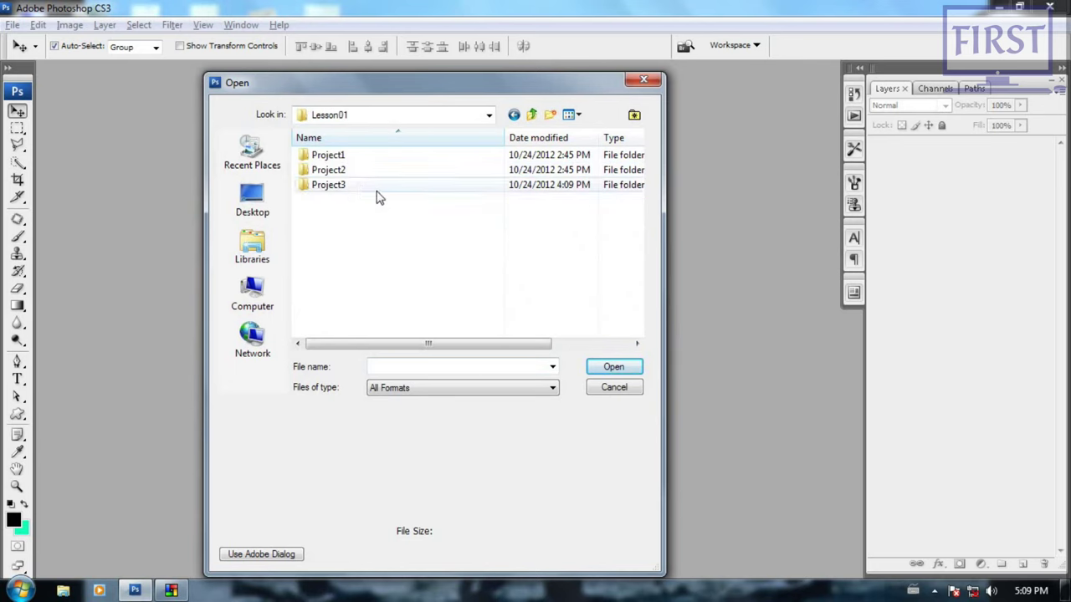
key(BackSpace)
double_click(346, 171)
double_click(354, 172)
key(BackSpace)
double_click(355, 159)
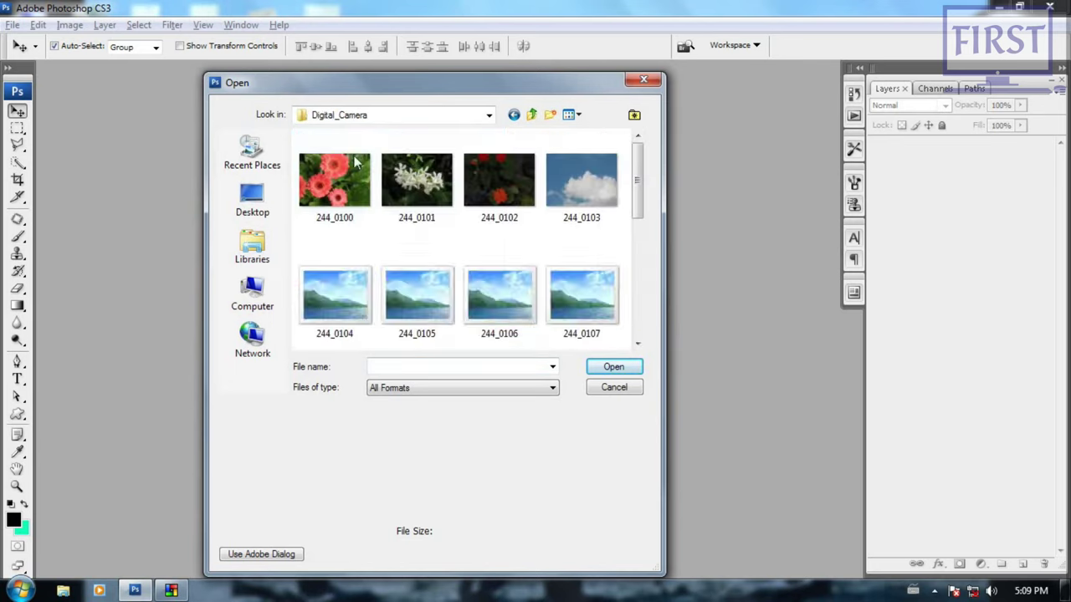
Step: Select photos 244_0107, 244_0110 and 244_0108 together and open them
drag(636, 197, 636, 226)
click(586, 234)
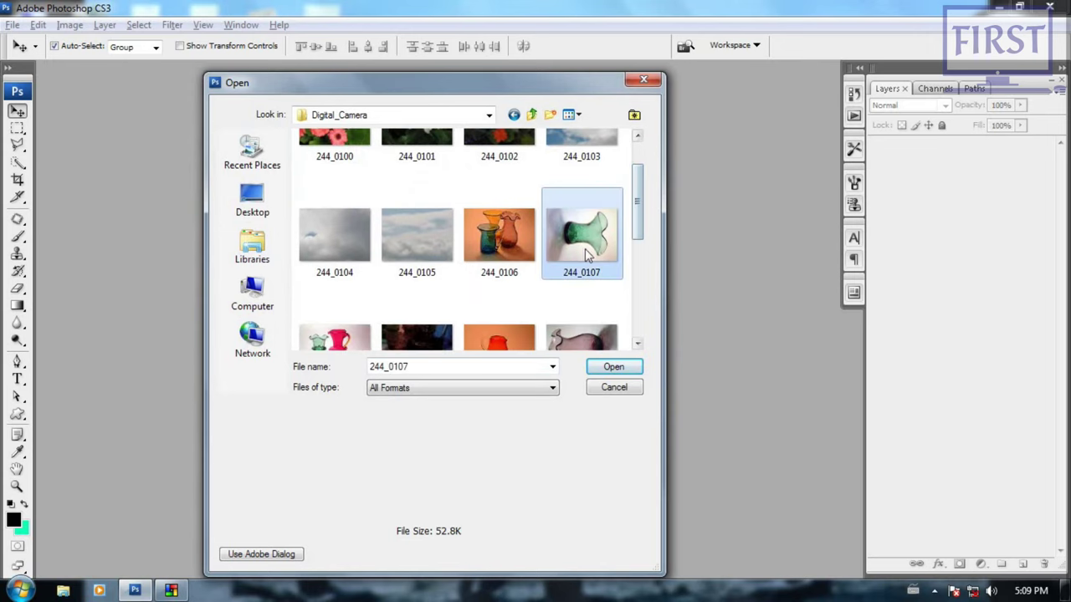
ctrl+click(521, 343)
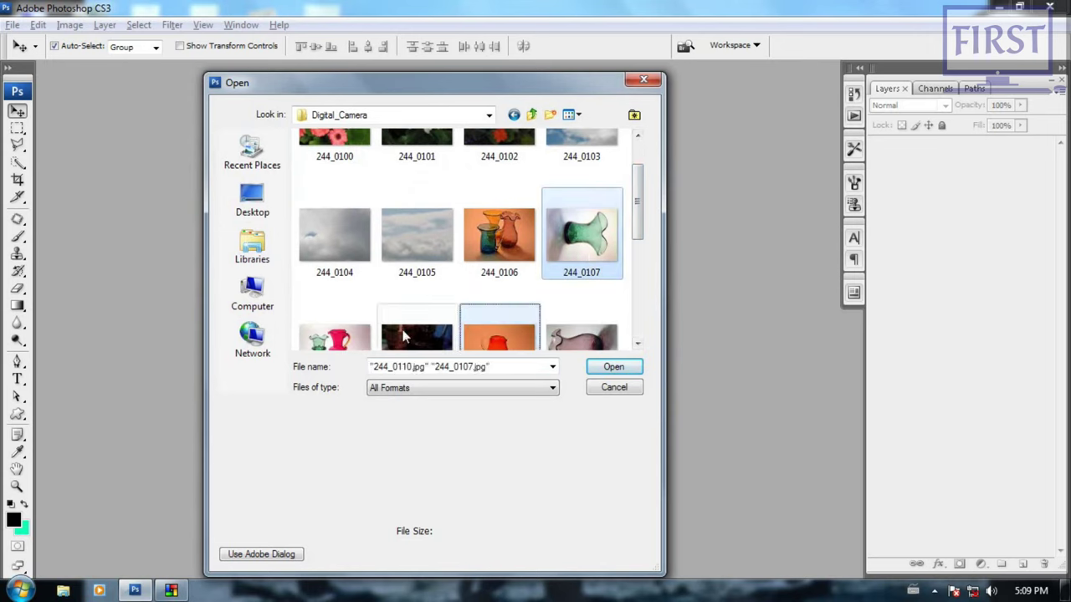
ctrl+click(351, 343)
scroll(613, 271, down, 1)
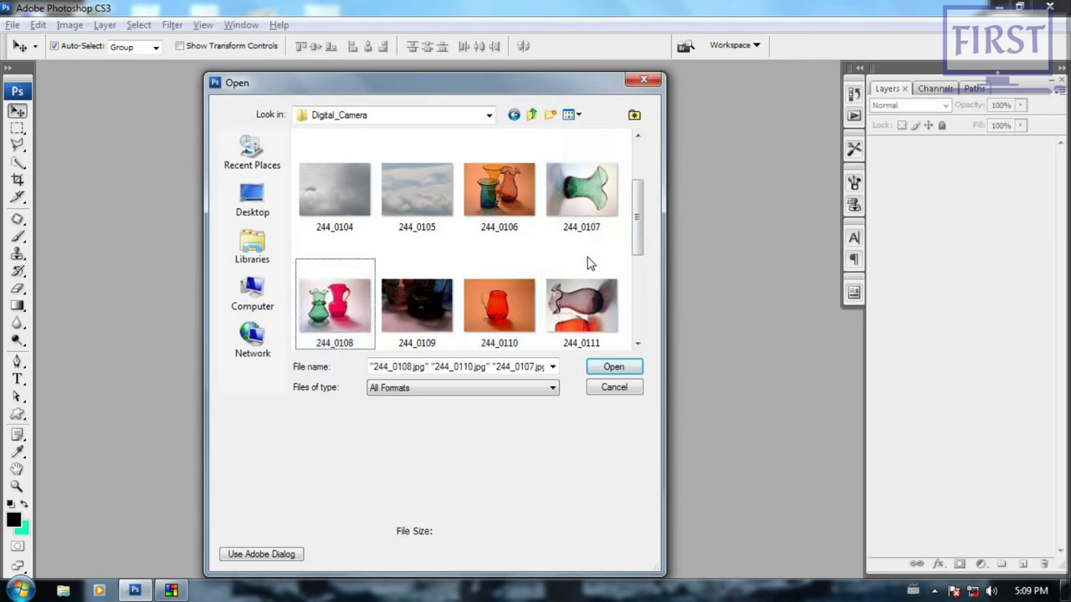
click(582, 205)
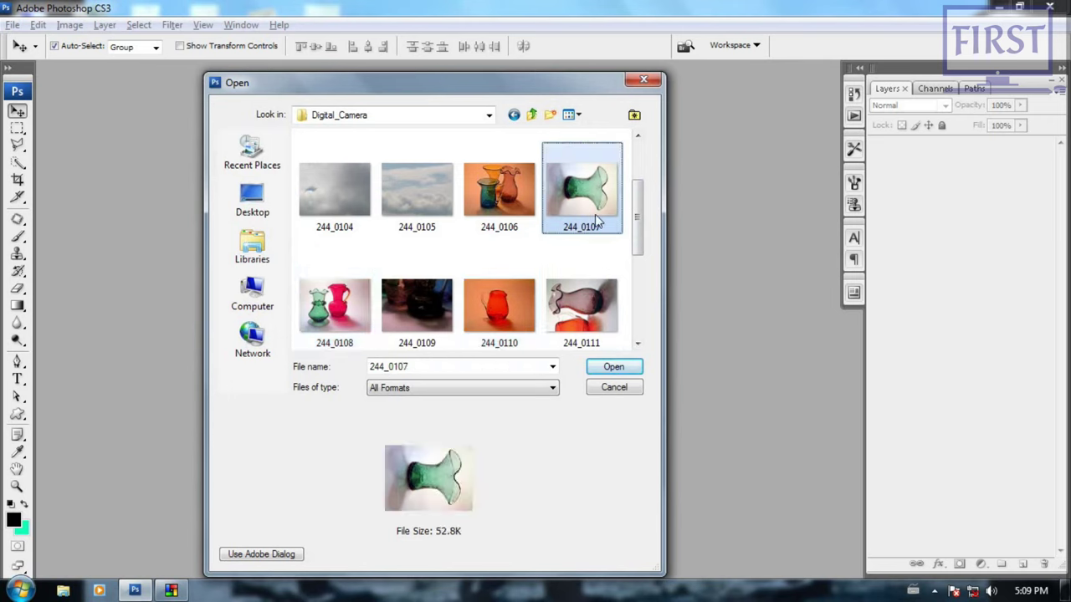
ctrl+click(518, 317)
ctrl+click(355, 326)
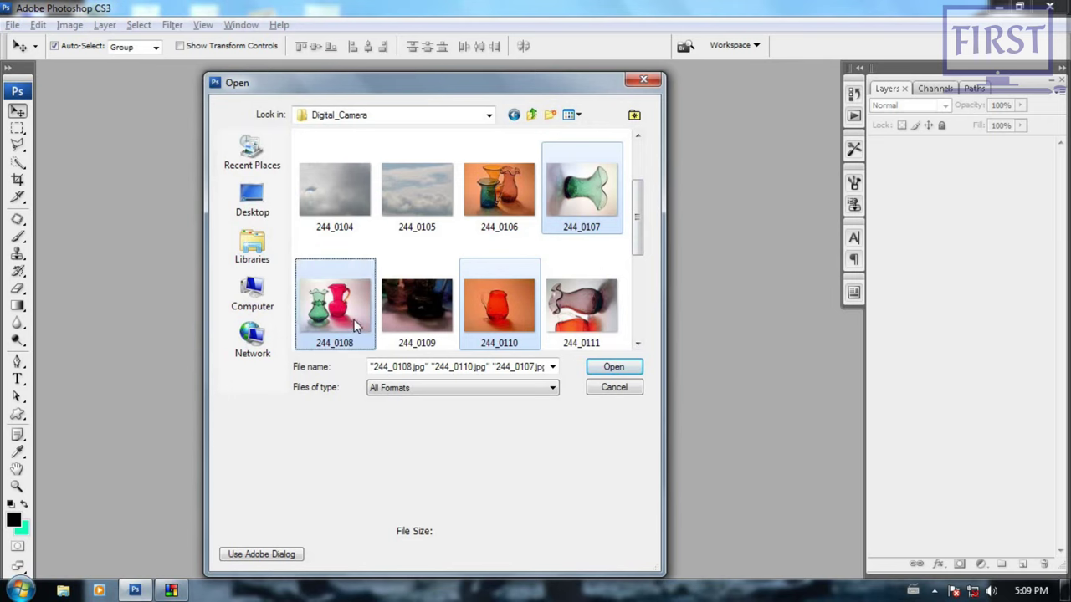
click(614, 367)
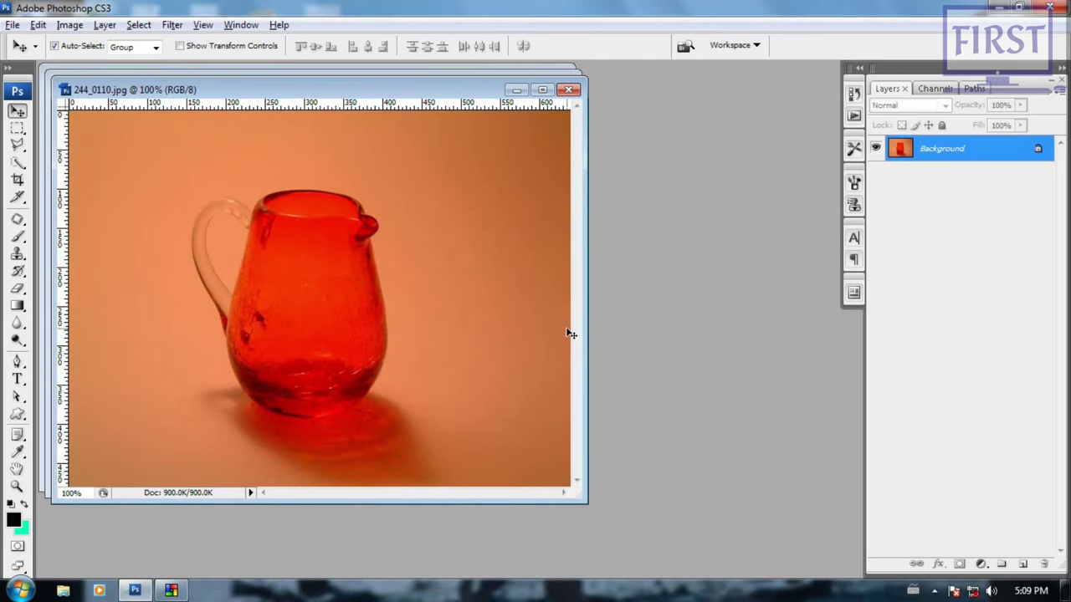
Step: Reposition the 244_0107 window and zoom out so the whole vase image fits
click(369, 76)
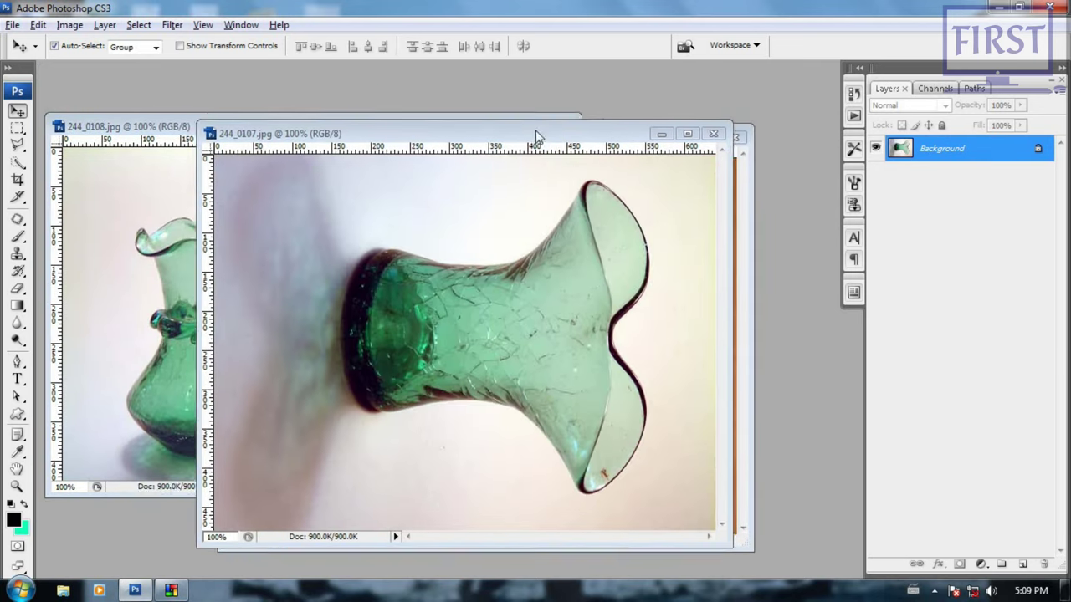
drag(536, 136, 489, 107)
key(ctrl+minus)
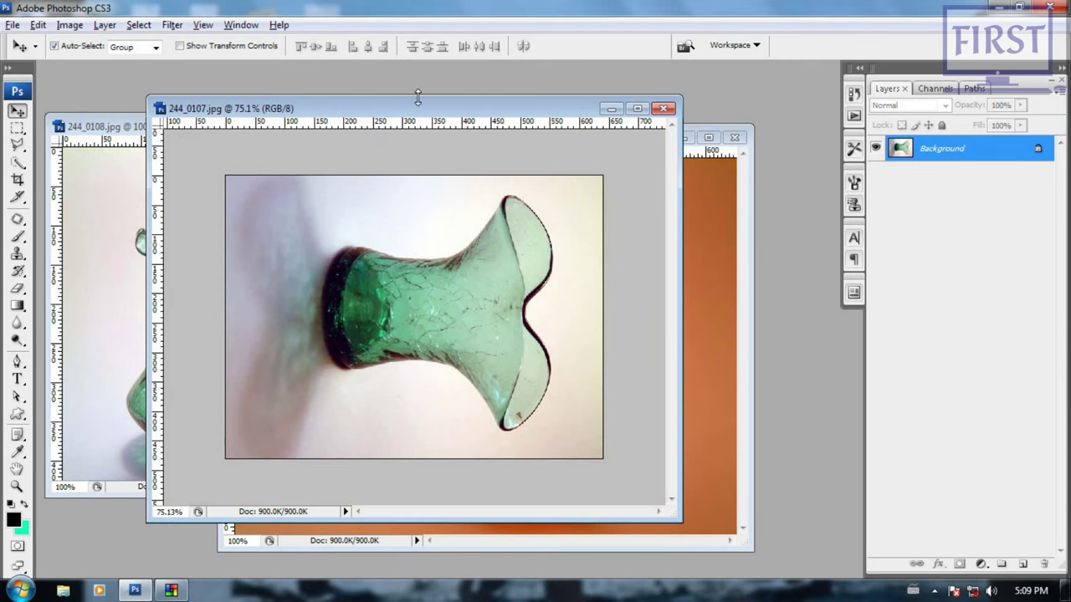
drag(423, 109, 425, 113)
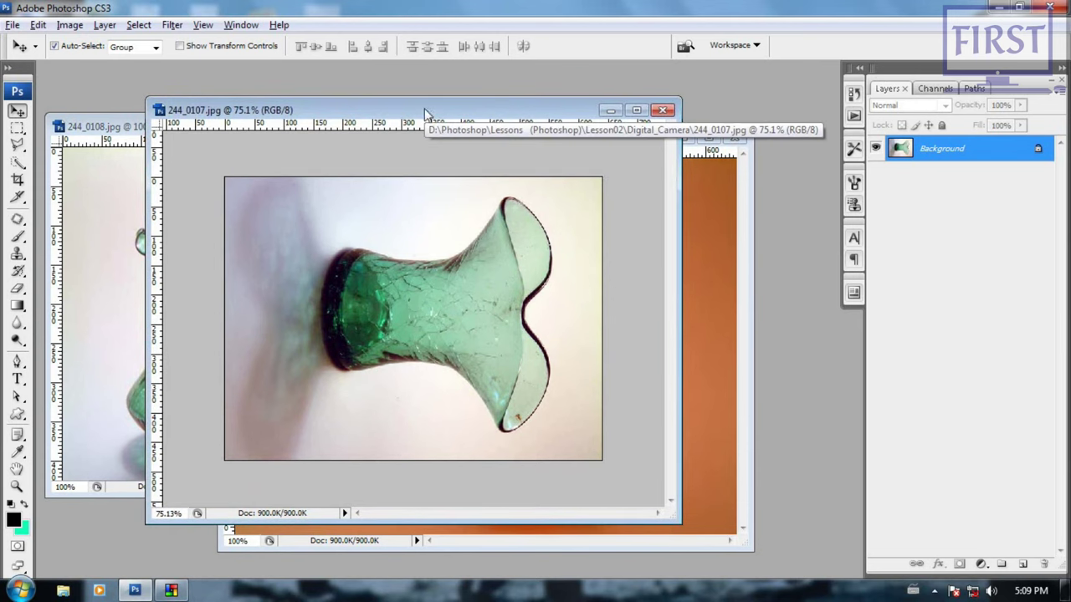
Step: Rotate the 244_0107 canvas 90° counter-clockwise so the vase stands upright
click(75, 31)
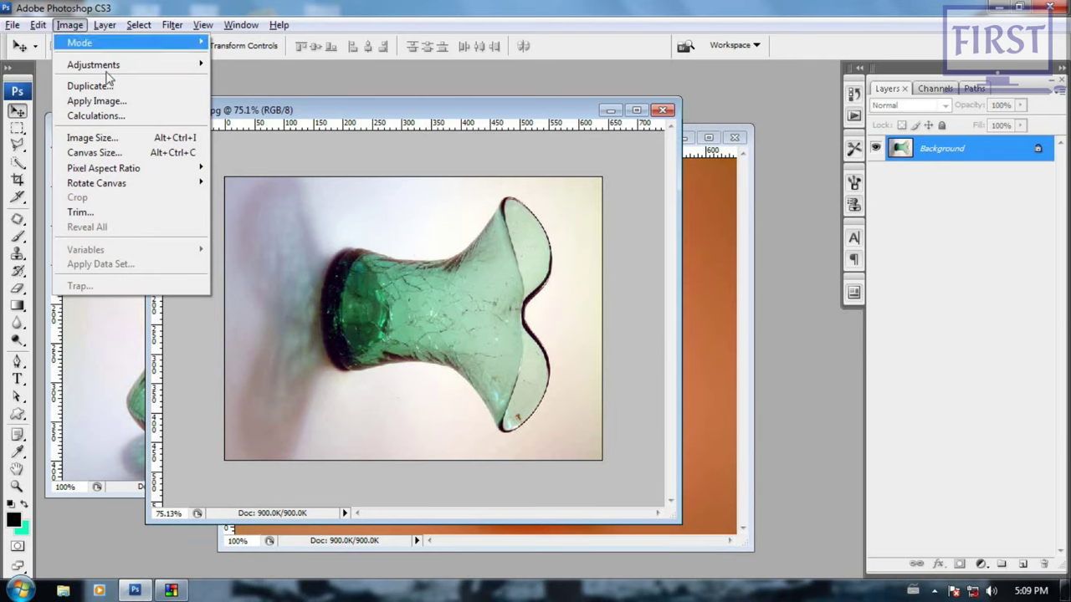
mouse_move(97, 183)
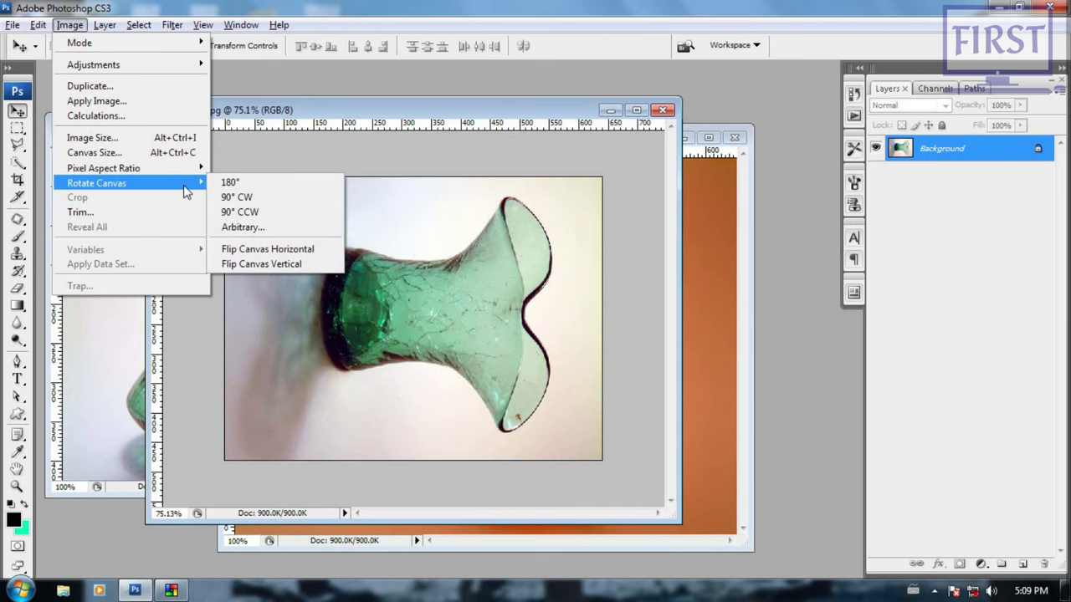
mouse_move(383, 102)
mouse_down()
mouse_move(450, 90)
mouse_move(438, 98)
mouse_up()
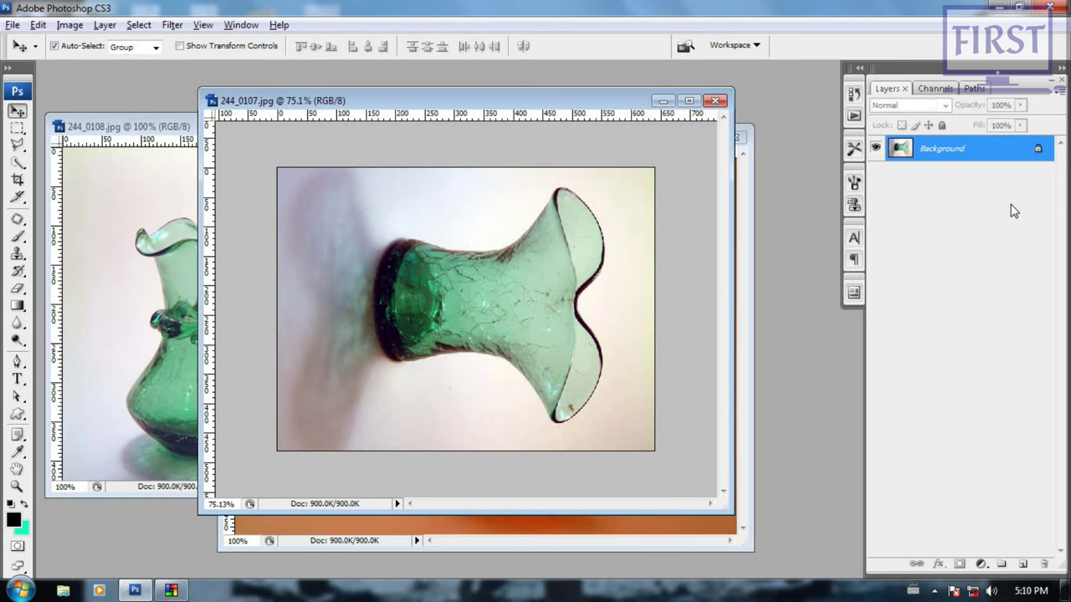
drag(520, 103, 512, 102)
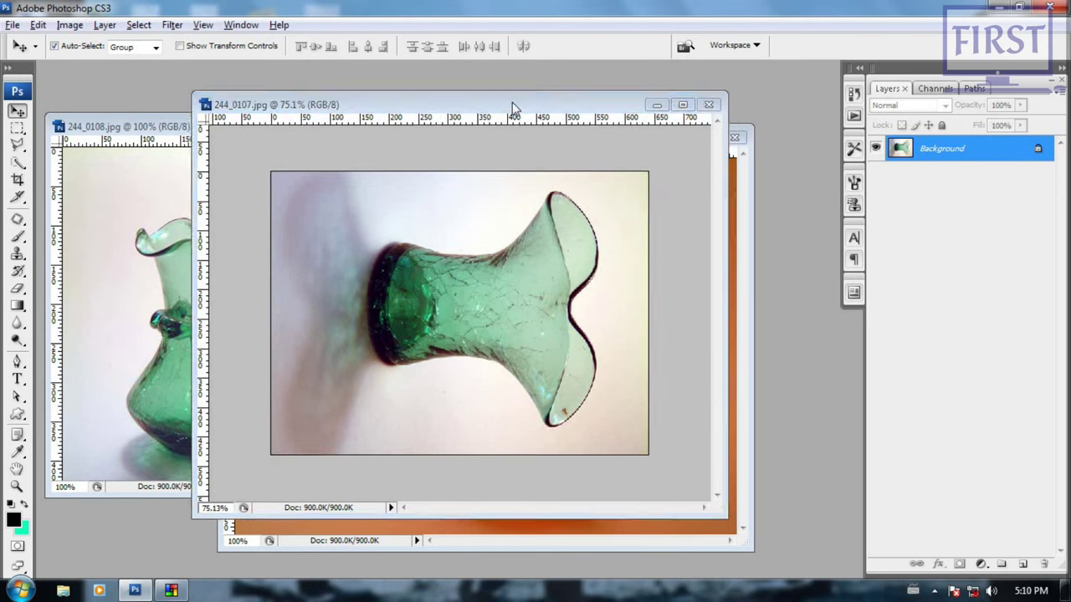
click(67, 26)
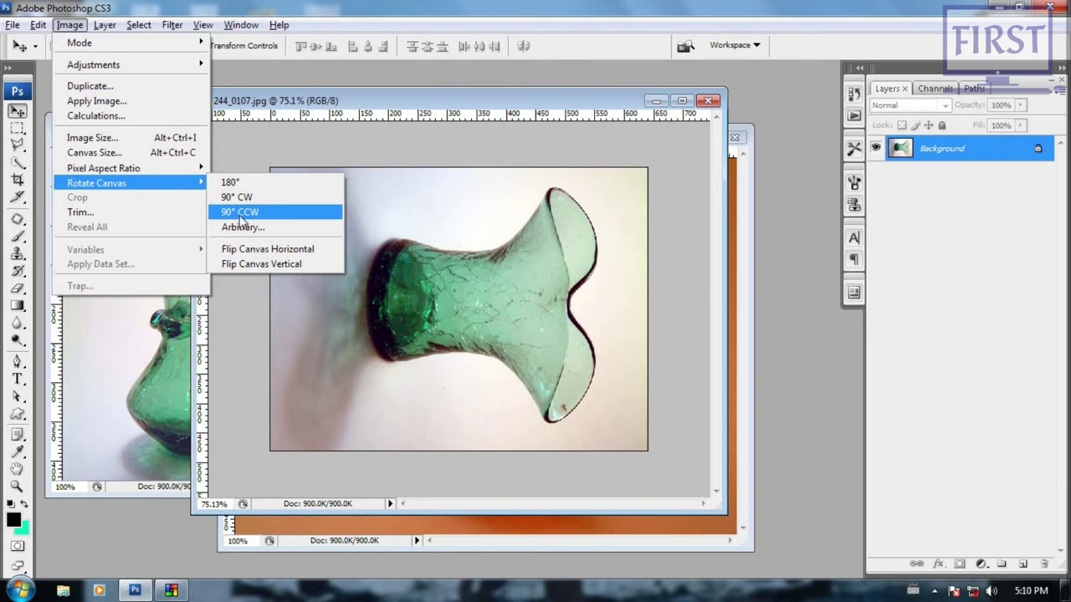
click(268, 214)
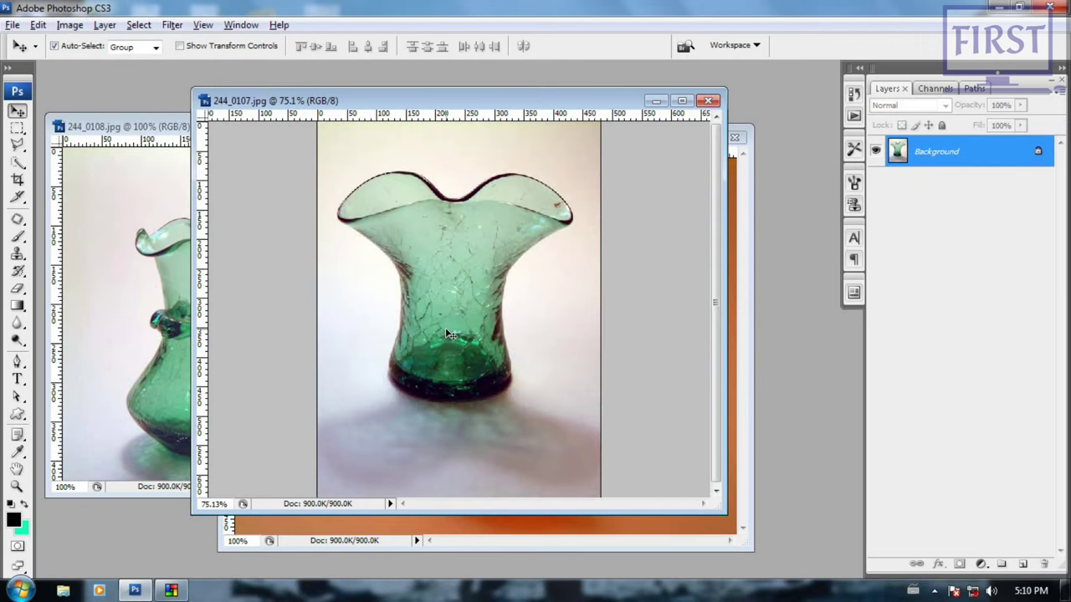
Step: Flip the 244_0107 canvas horizontally and bring 244_0108 to the front
click(70, 24)
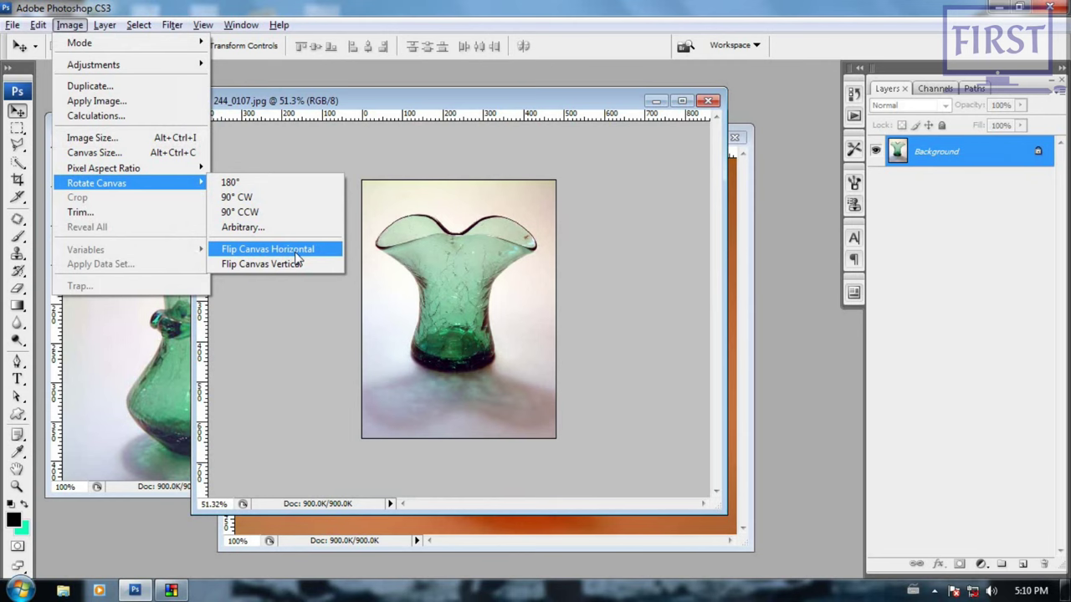
click(293, 253)
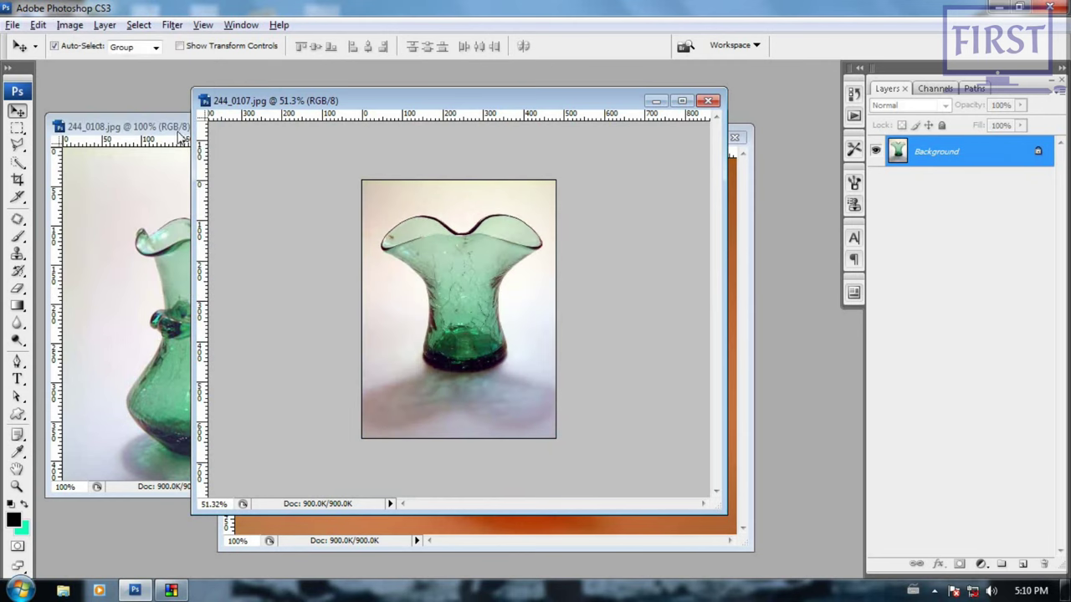
drag(168, 128, 255, 132)
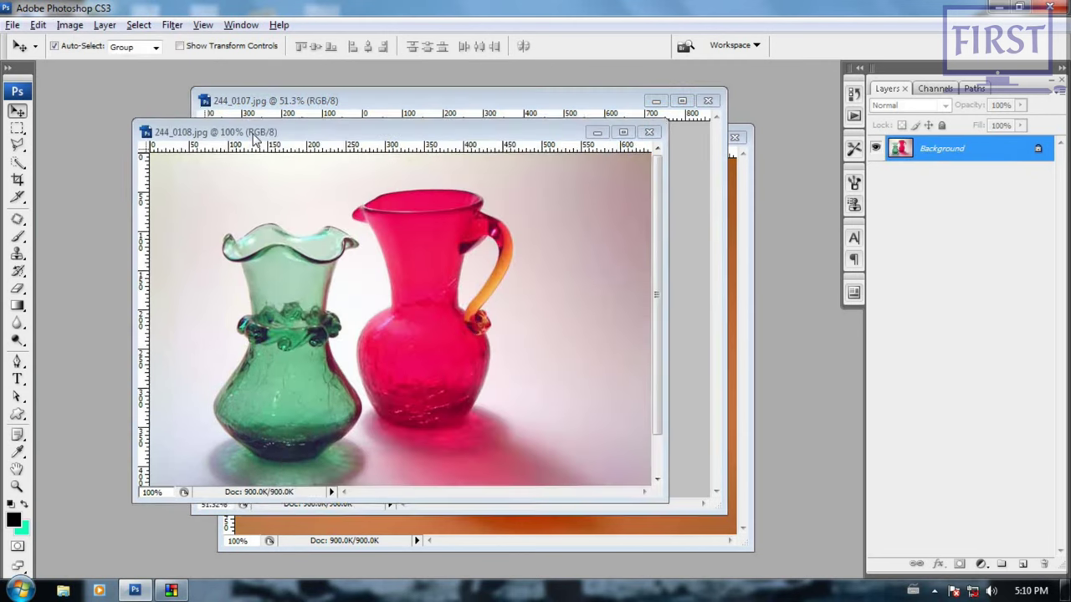
Step: Flip 244_0108 horizontally, then flip it vertically and back upright
click(69, 24)
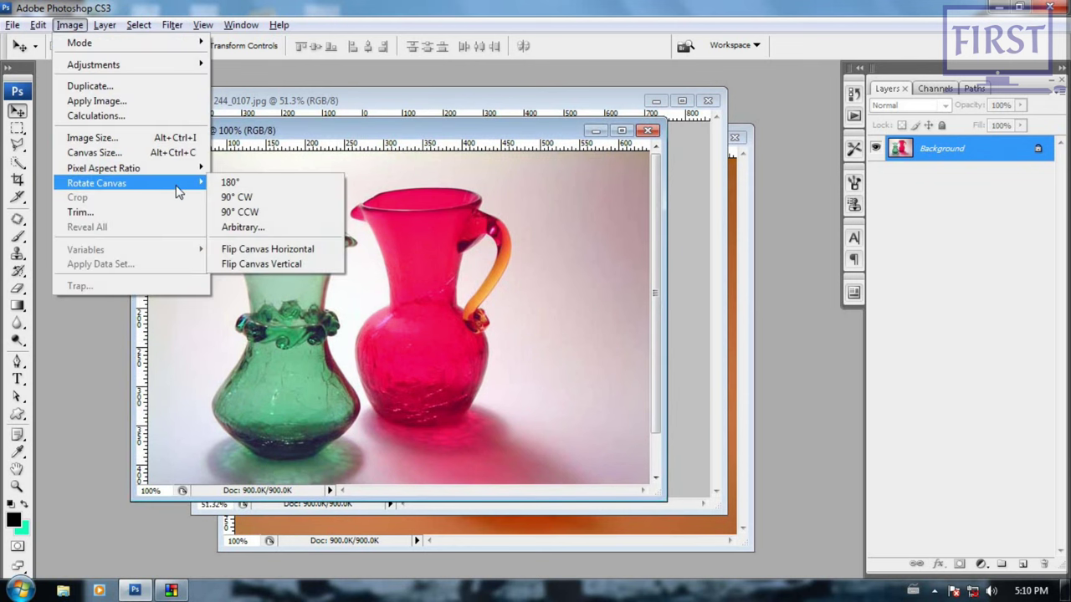
click(298, 255)
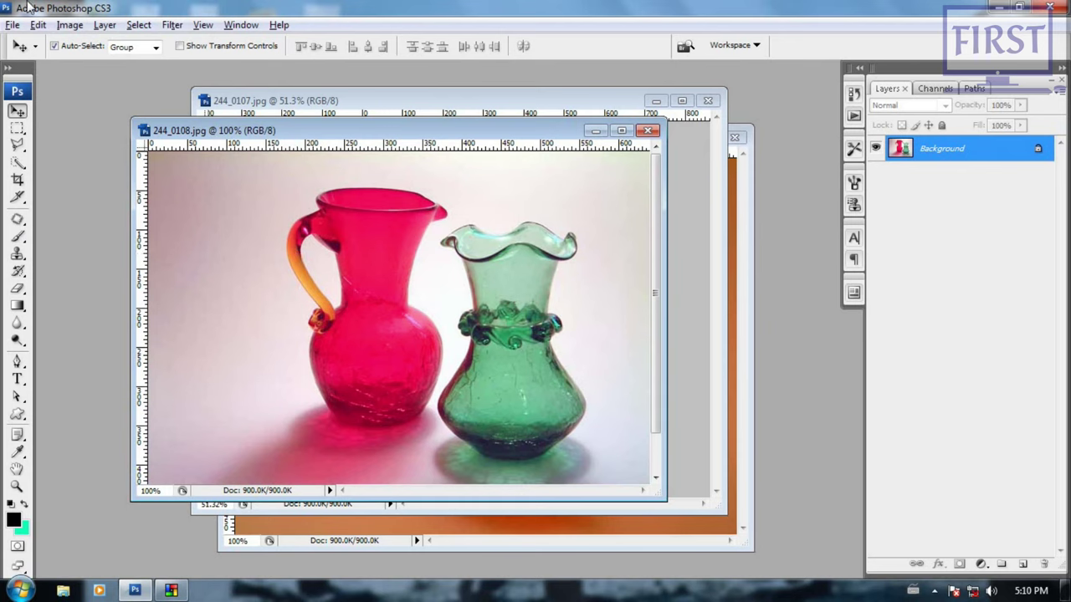
click(69, 24)
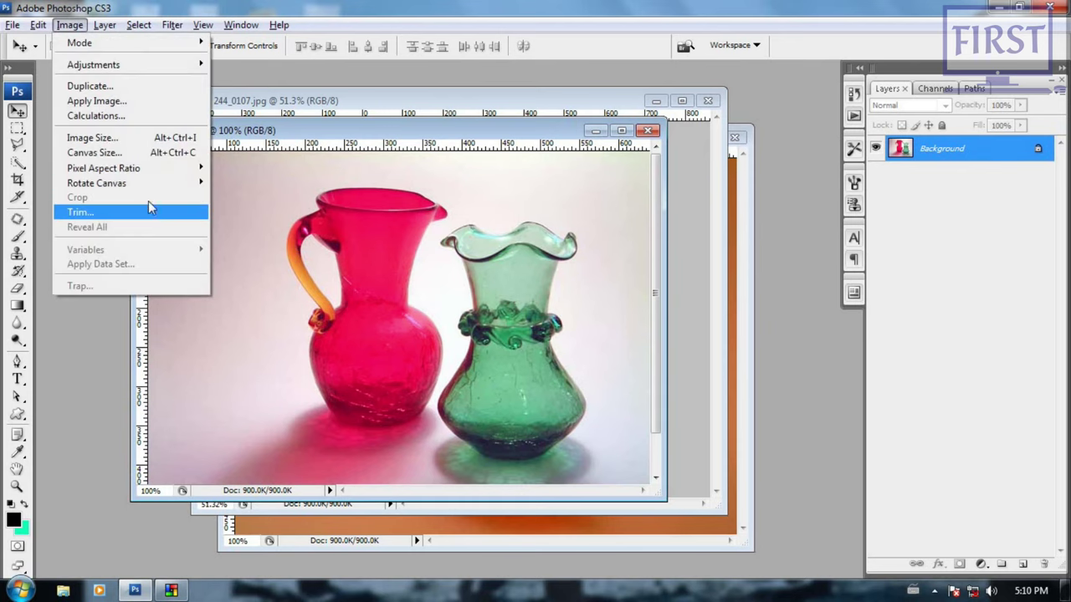
mouse_move(97, 183)
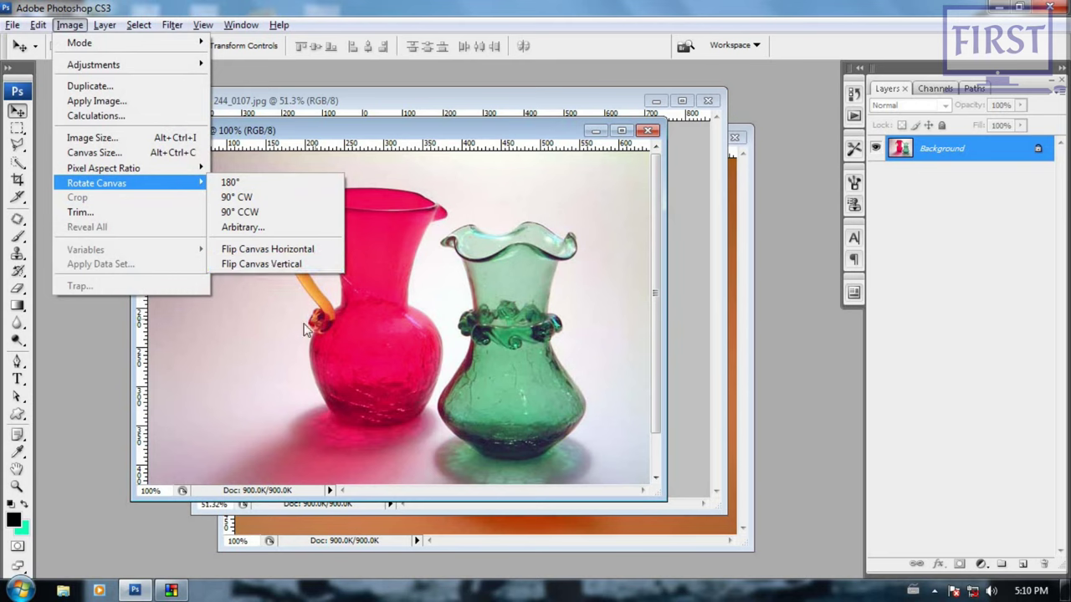
click(282, 266)
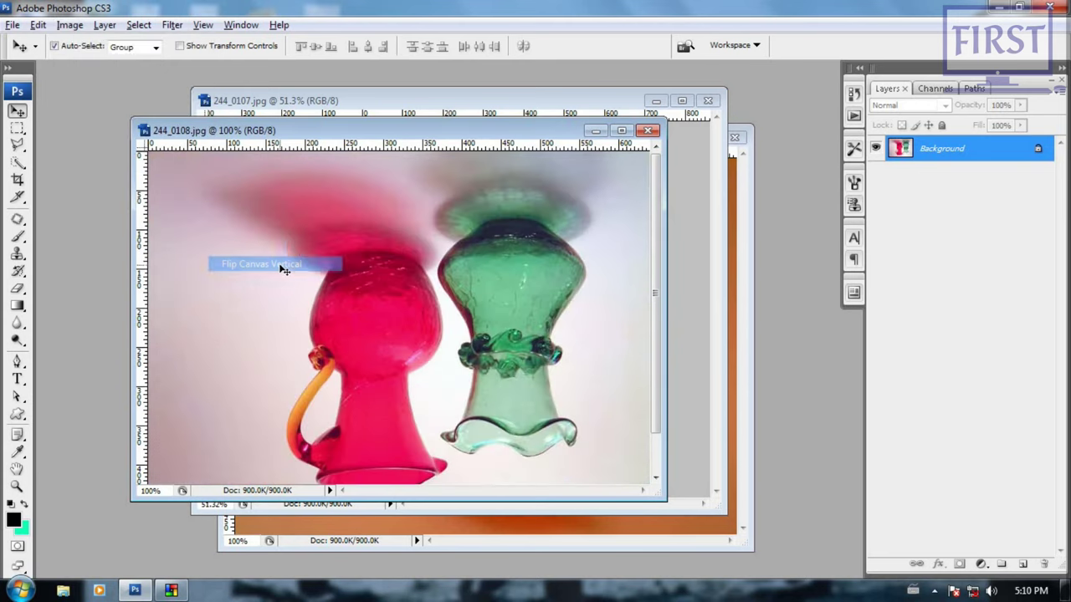
click(69, 24)
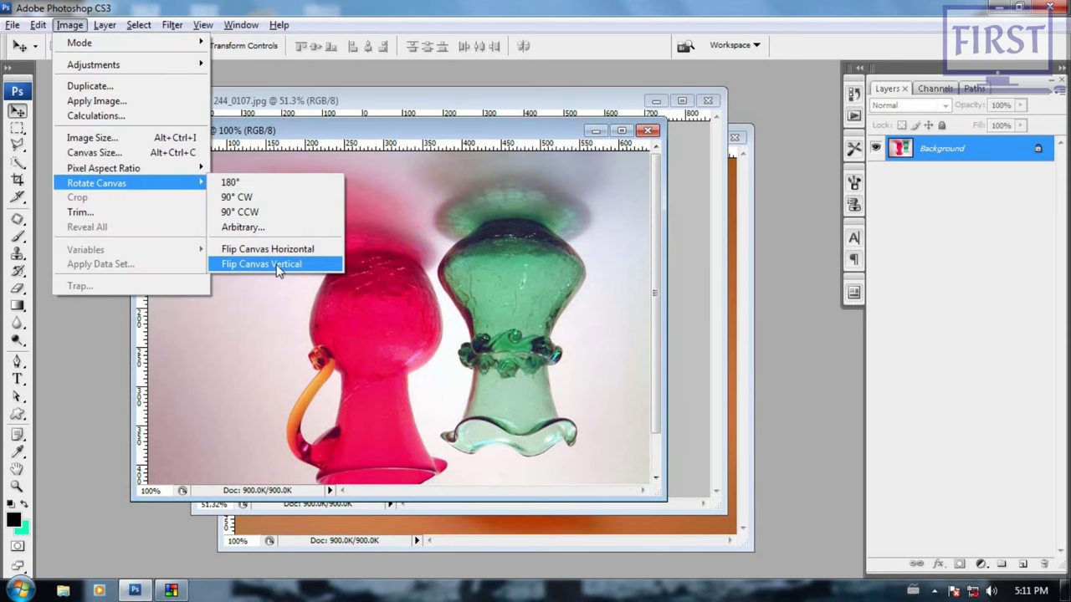
click(276, 264)
Step: Fit the 244_0108 photo on screen and nudge its window right
key(ctrl+0)
scroll(406, 343, down, 1)
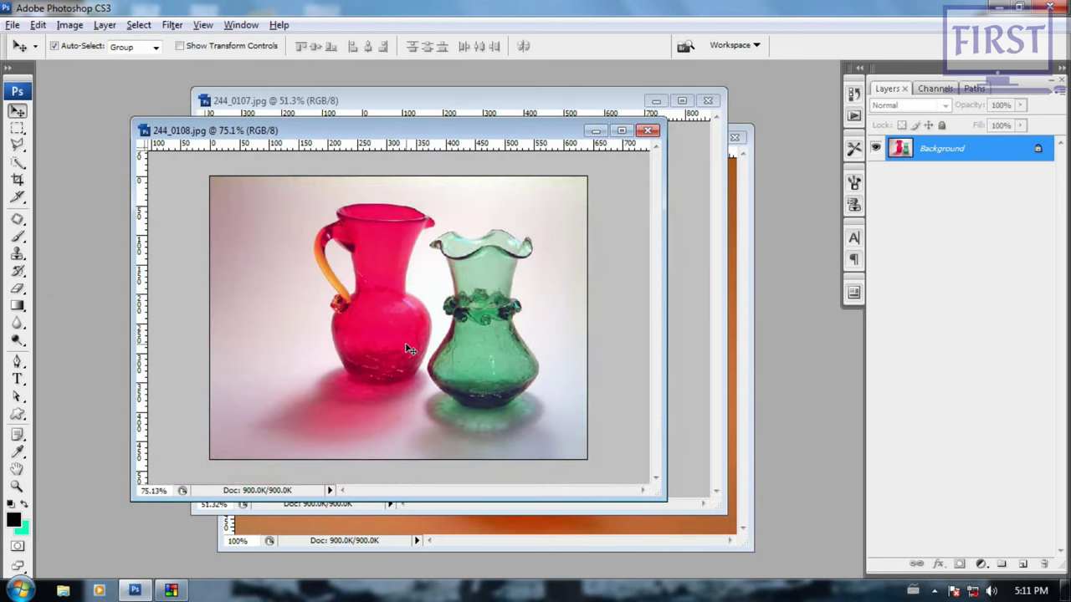
drag(485, 131, 487, 130)
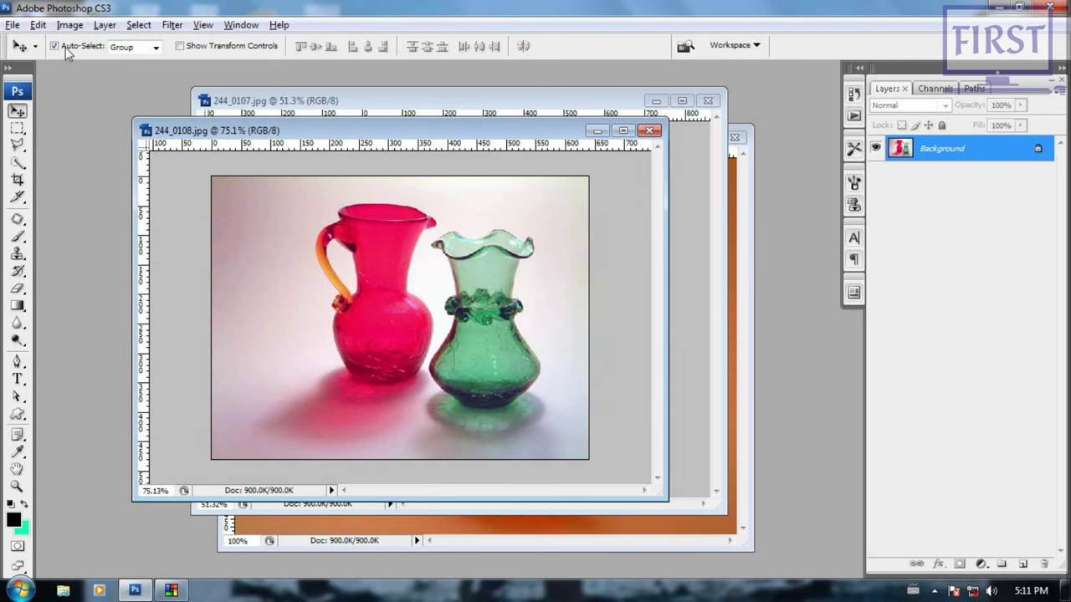
click(84, 26)
mouse_move(96, 182)
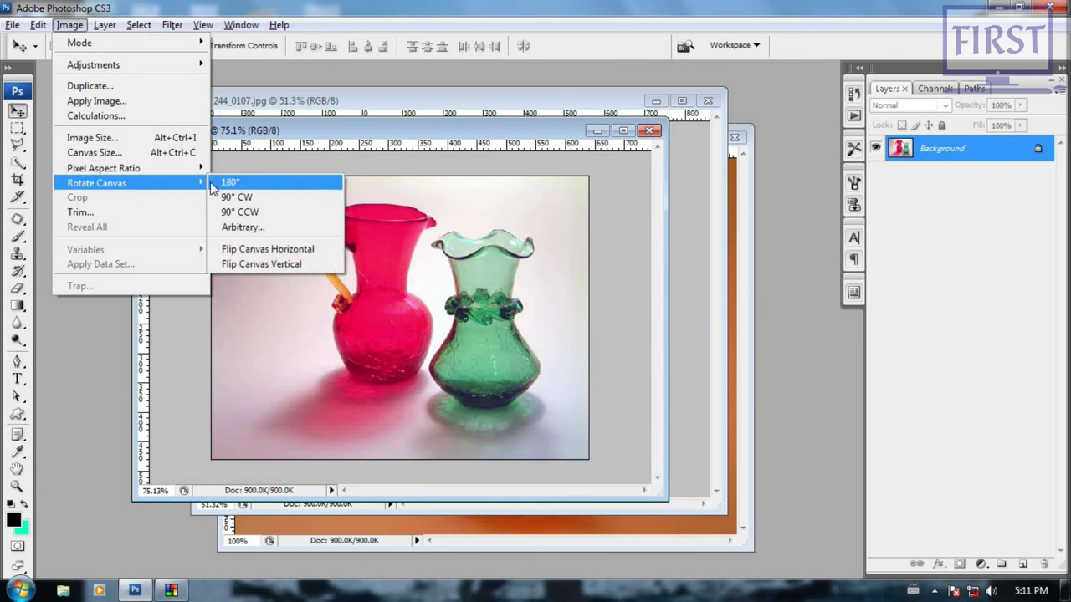
Step: Rotate the 244_0108 canvas by an arbitrary 45° counter-clockwise
click(261, 229)
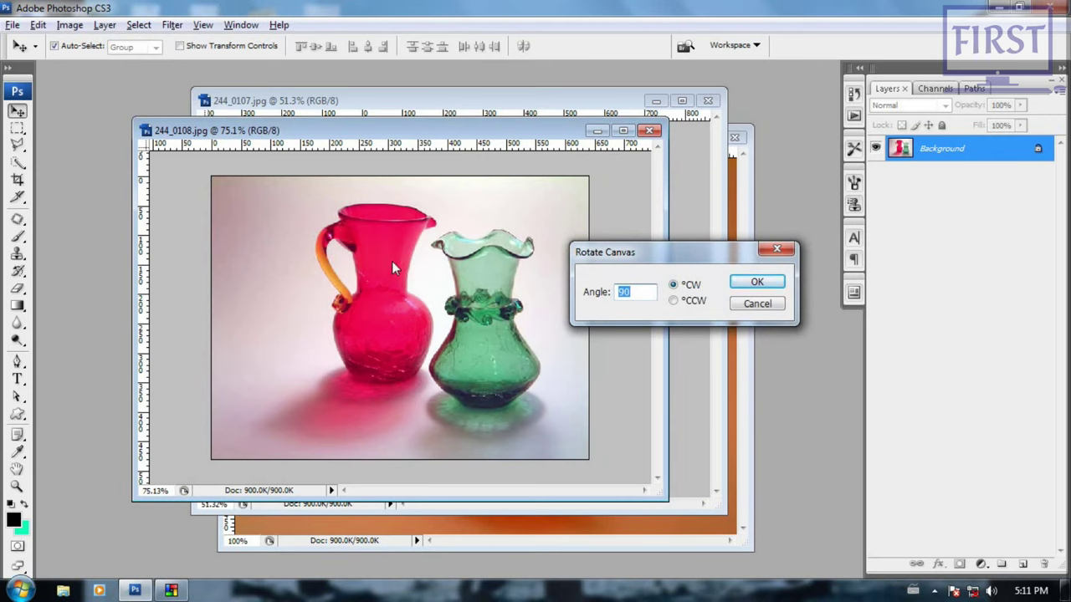
click(635, 294)
double_click(625, 297)
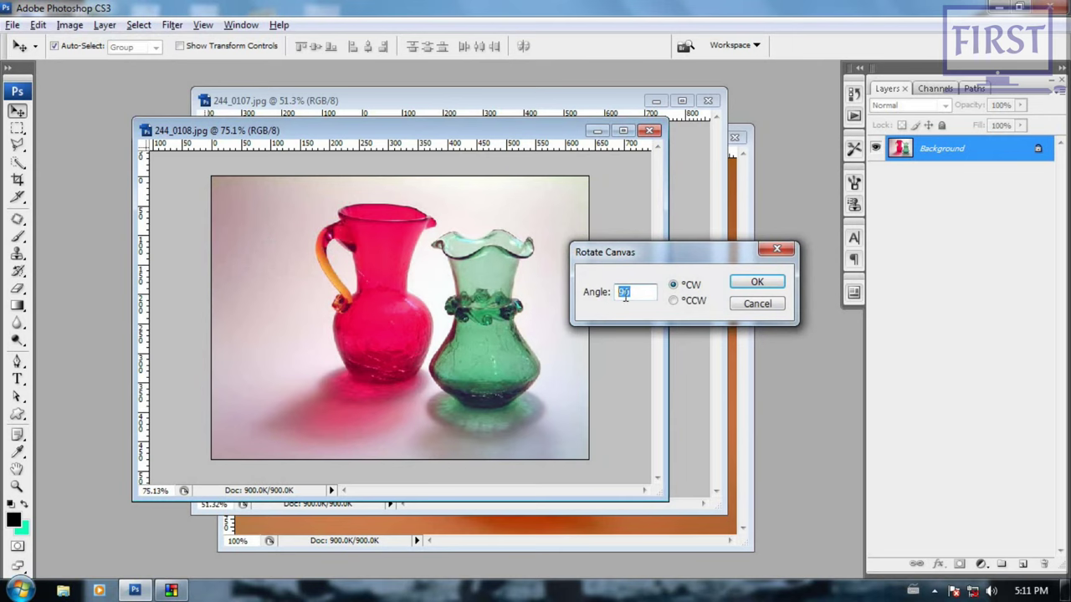
text(45)
click(673, 301)
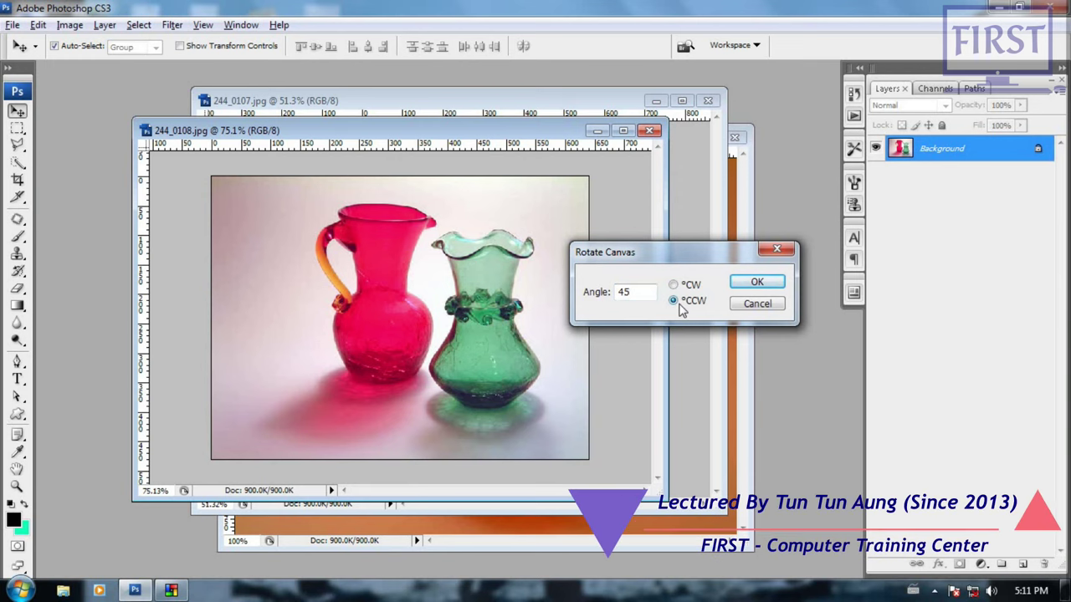
click(744, 283)
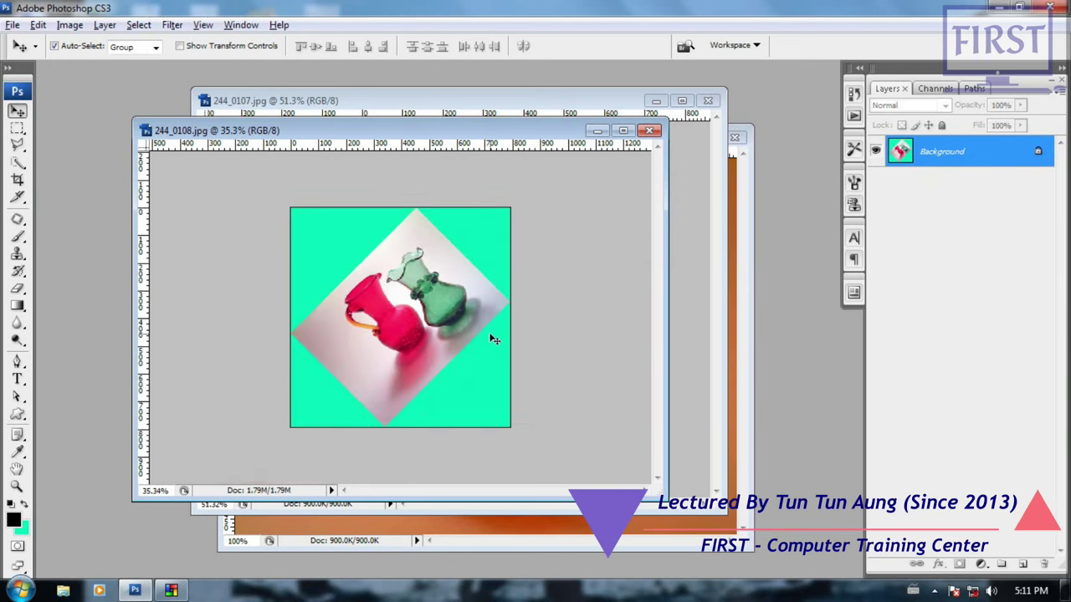
alt+scroll(433, 332, up, 1)
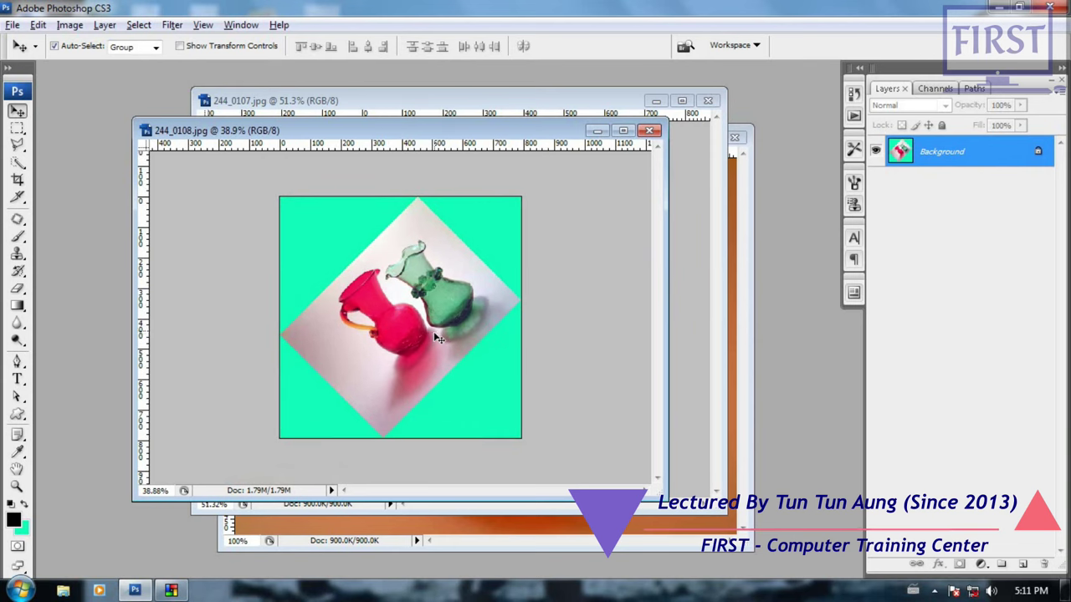
scroll(435, 333, down, 1)
scroll(430, 325, down, 1)
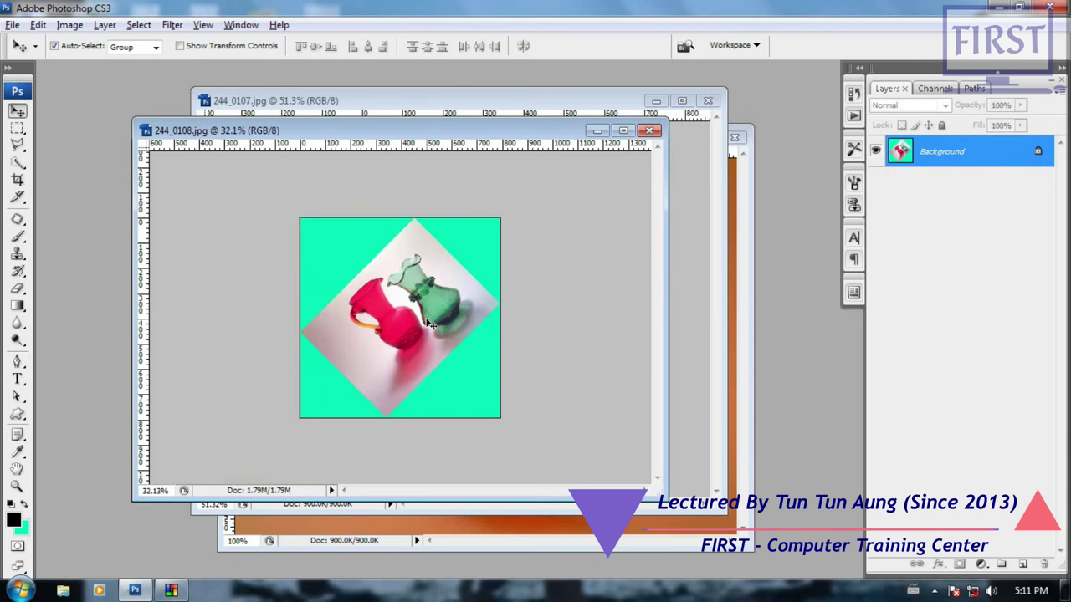